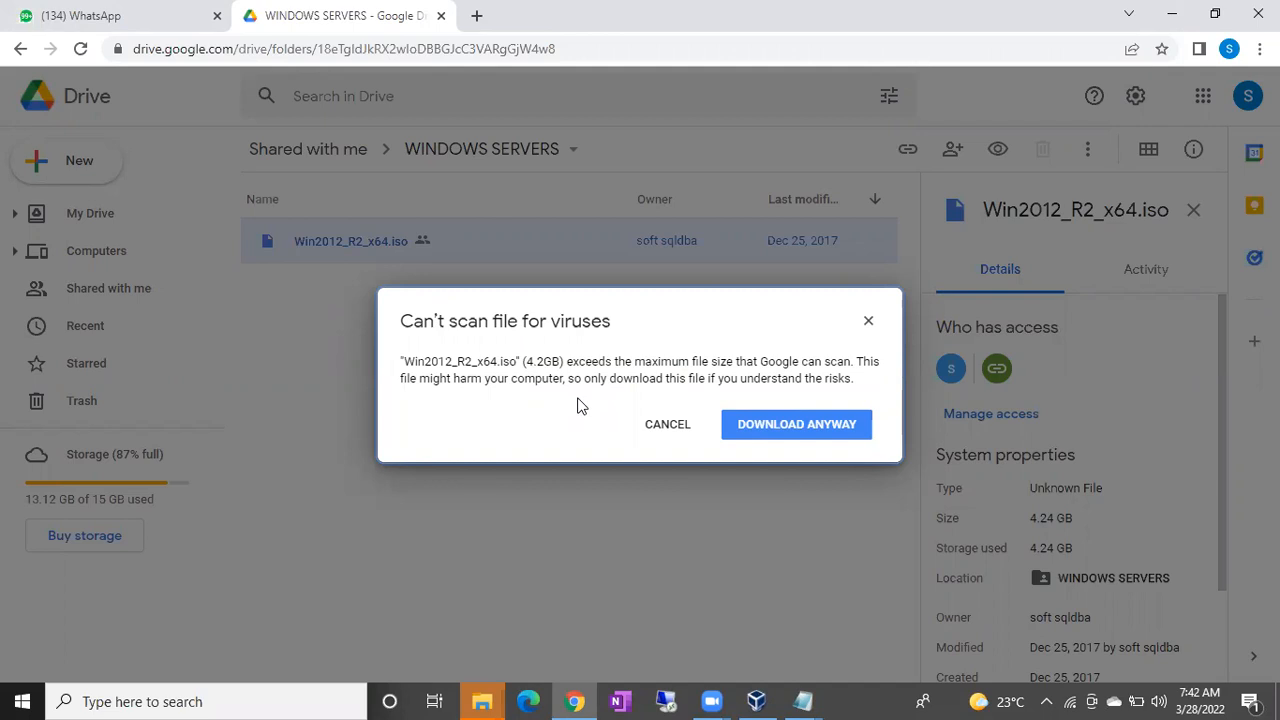
# Dismiss the Google Drive virus-scan warning without downloading the file.
pyautogui.moveTo(419, 355); pyautogui.dragTo(527, 376)
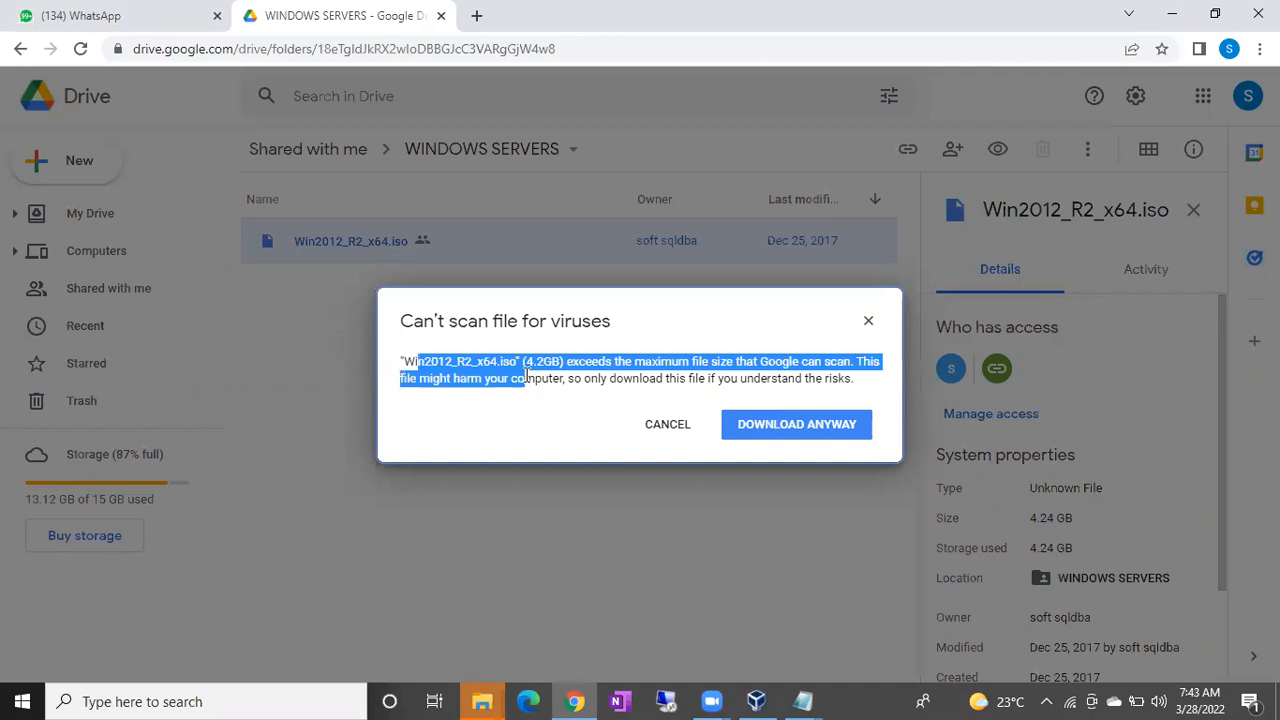
pyautogui.click(527, 376)
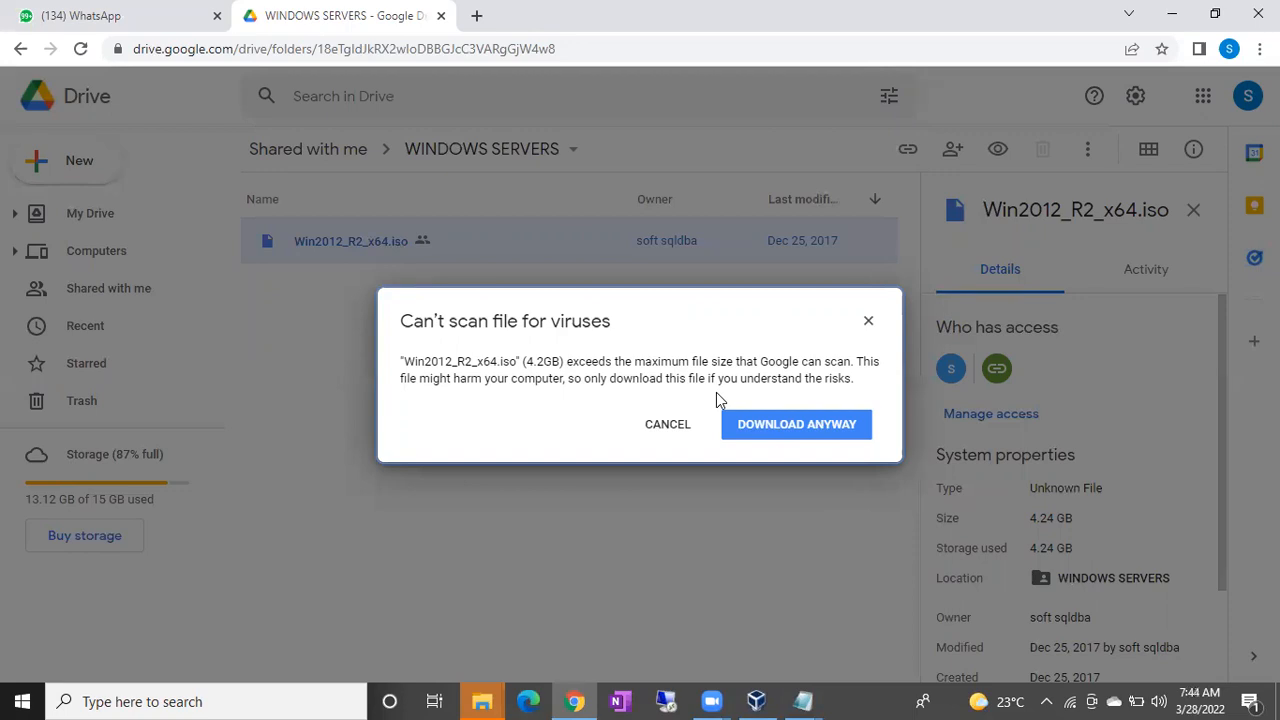
pyautogui.click(690, 428)
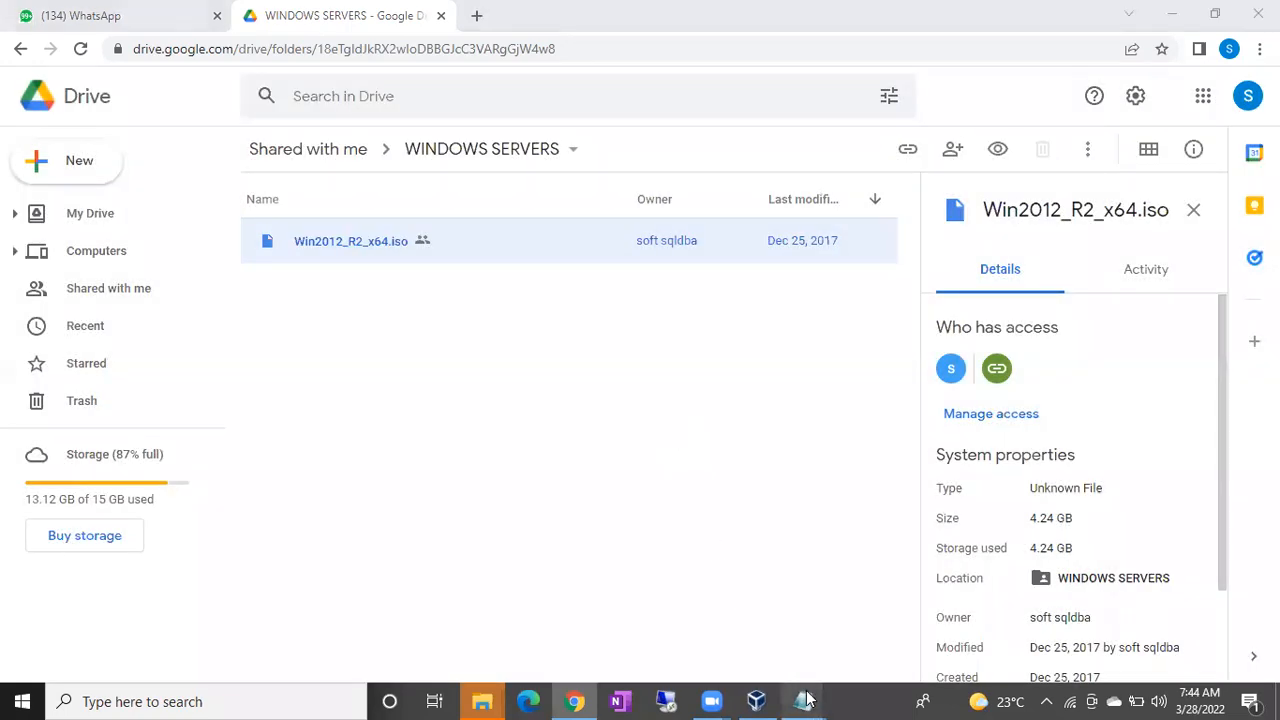
# In Notepad, add sizes 4.5GB, 1.7GB, 1.5GB and 600MB to the list, then add '10GB Data'.
pyautogui.moveTo(806, 700)
pyautogui.click(738, 628)
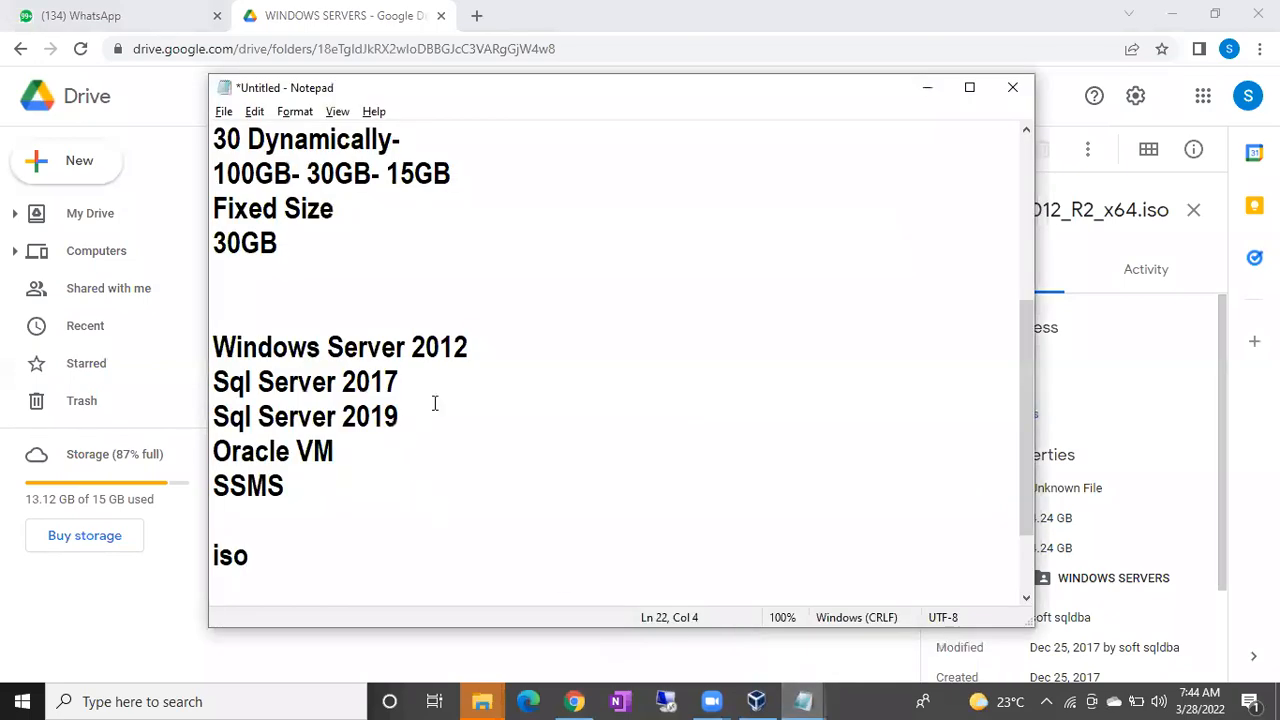
pyautogui.click(480, 346)
pyautogui.write('- 4.5')
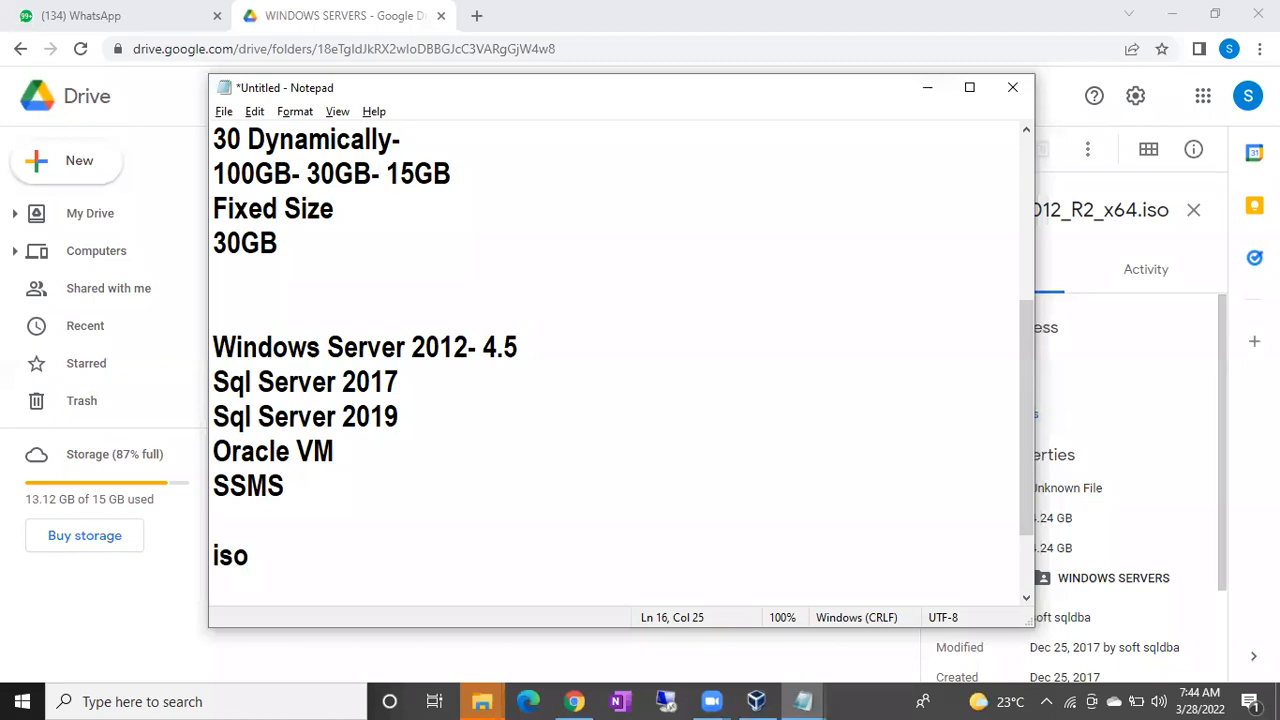
pyautogui.write('GB')
pyautogui.click(431, 377)
pyautogui.write('- 1.7GB')
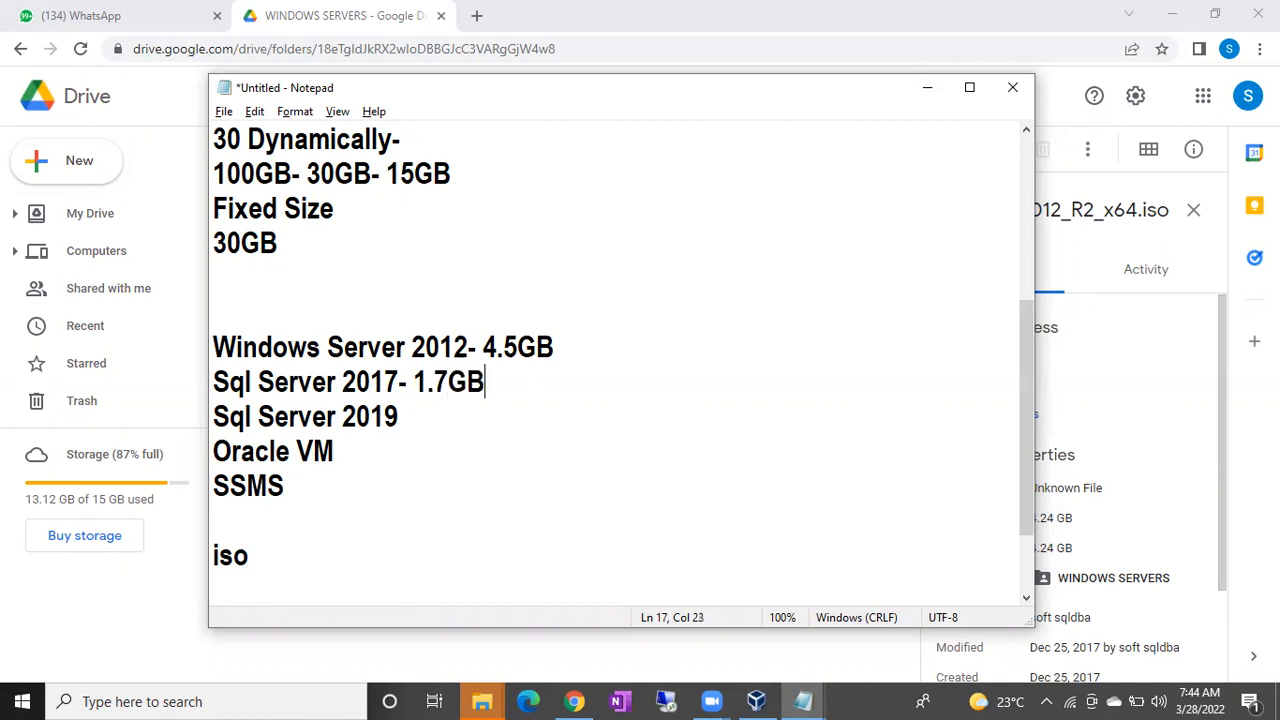
pyautogui.click(429, 411)
pyautogui.write('- 1.5GB')
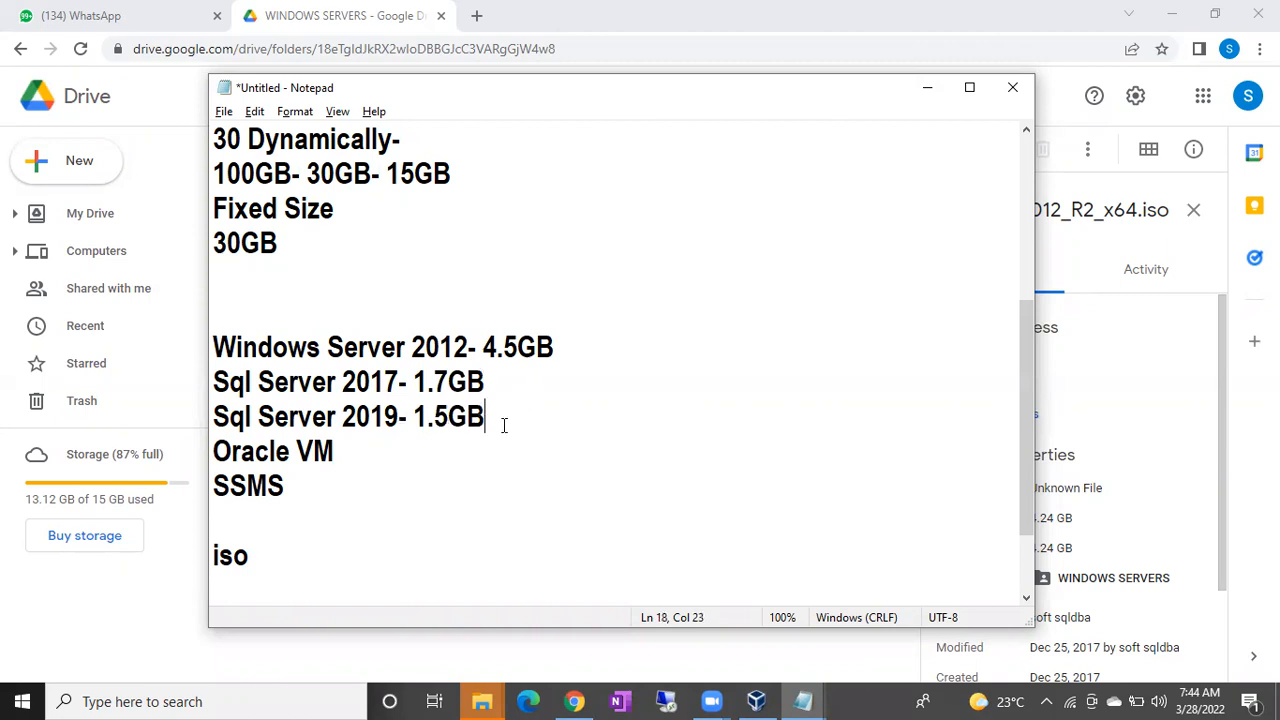
pyautogui.click(334, 478)
pyautogui.write('- 600MB')
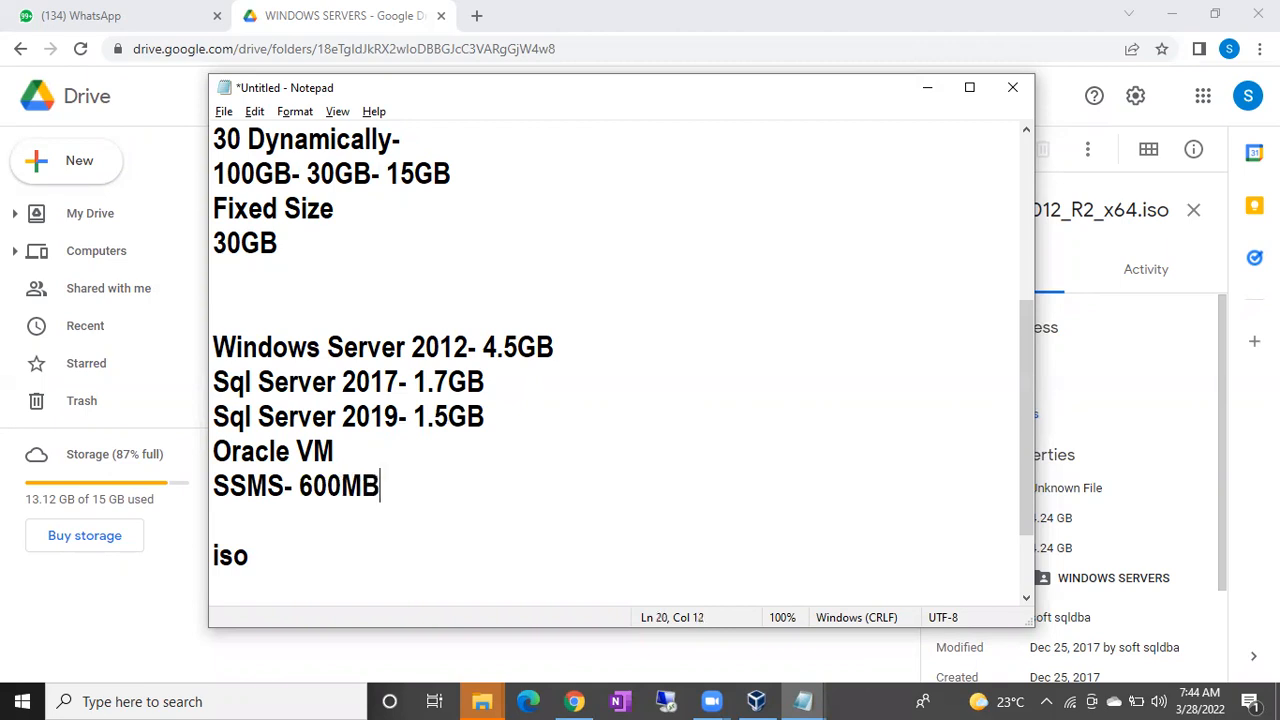
pyautogui.press('Return')
pyautogui.press('Return')
pyautogui.write('10GB Data')
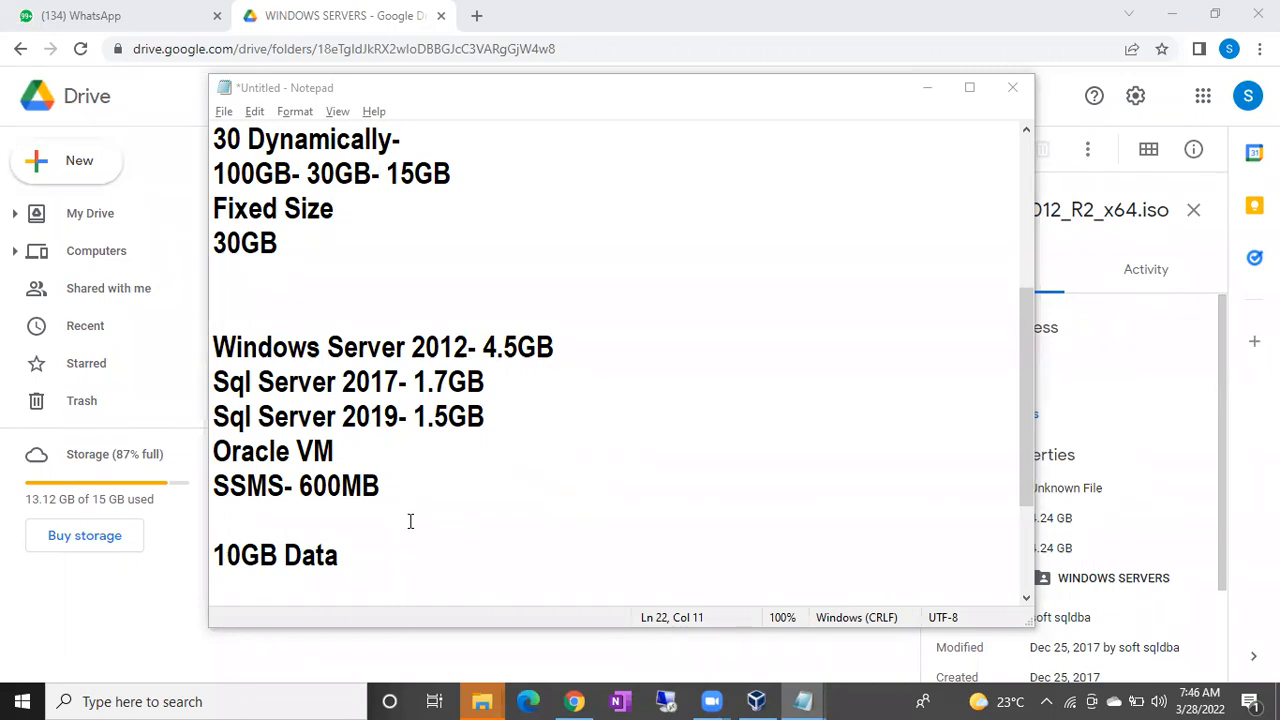
# Add a new line after '10GB Data', then bring up VirtualBox Manager showing the Batch43 VM.
pyautogui.moveTo(363, 546); pyautogui.dragTo(242, 560)
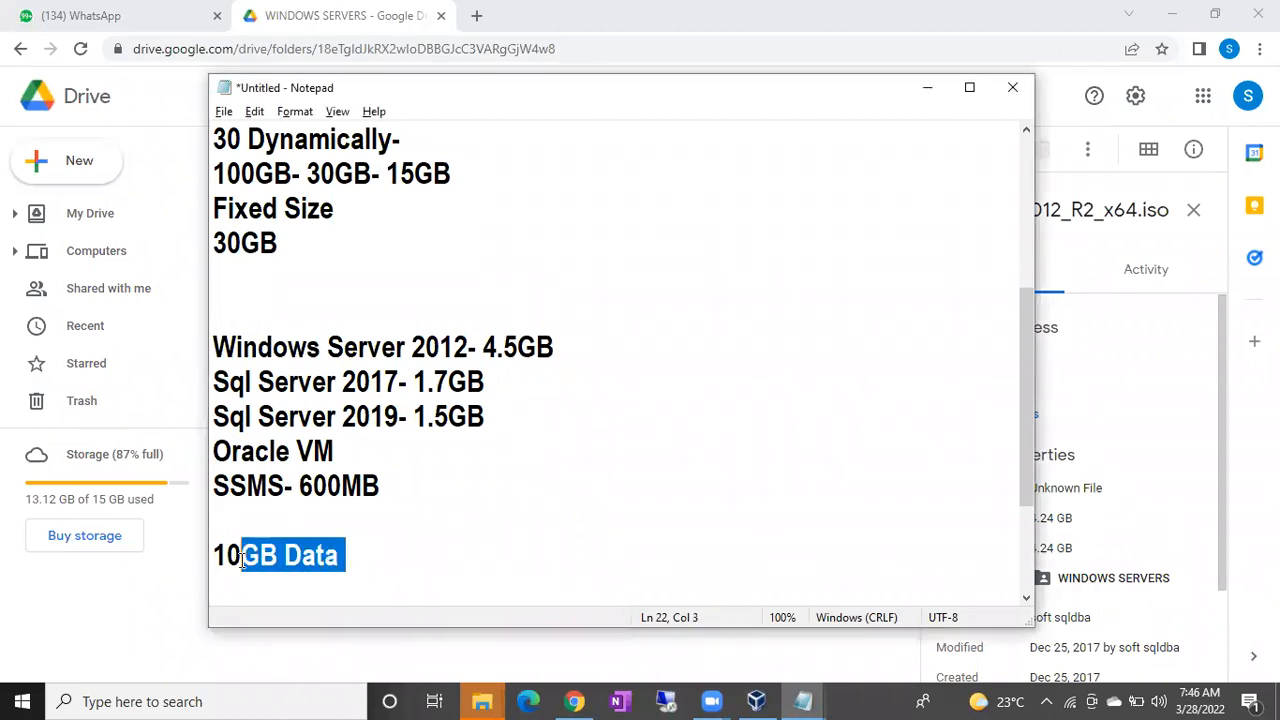
pyautogui.click(357, 554)
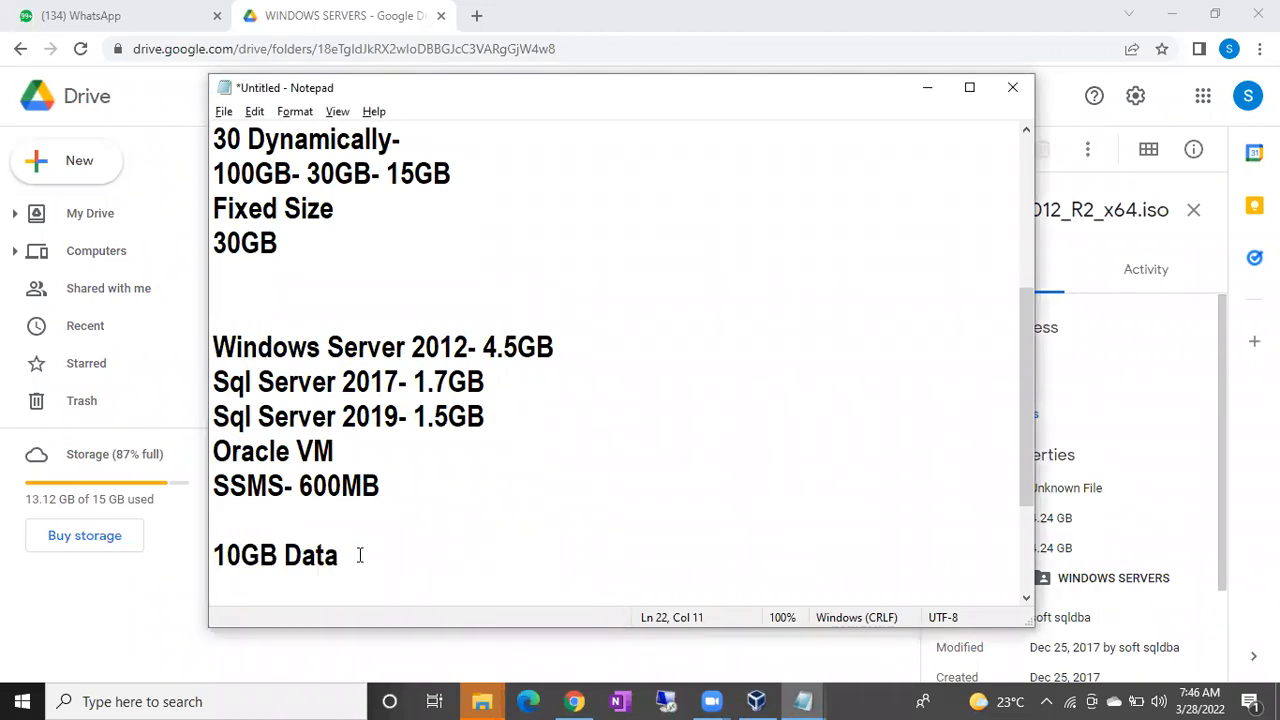
pyautogui.press('Return')
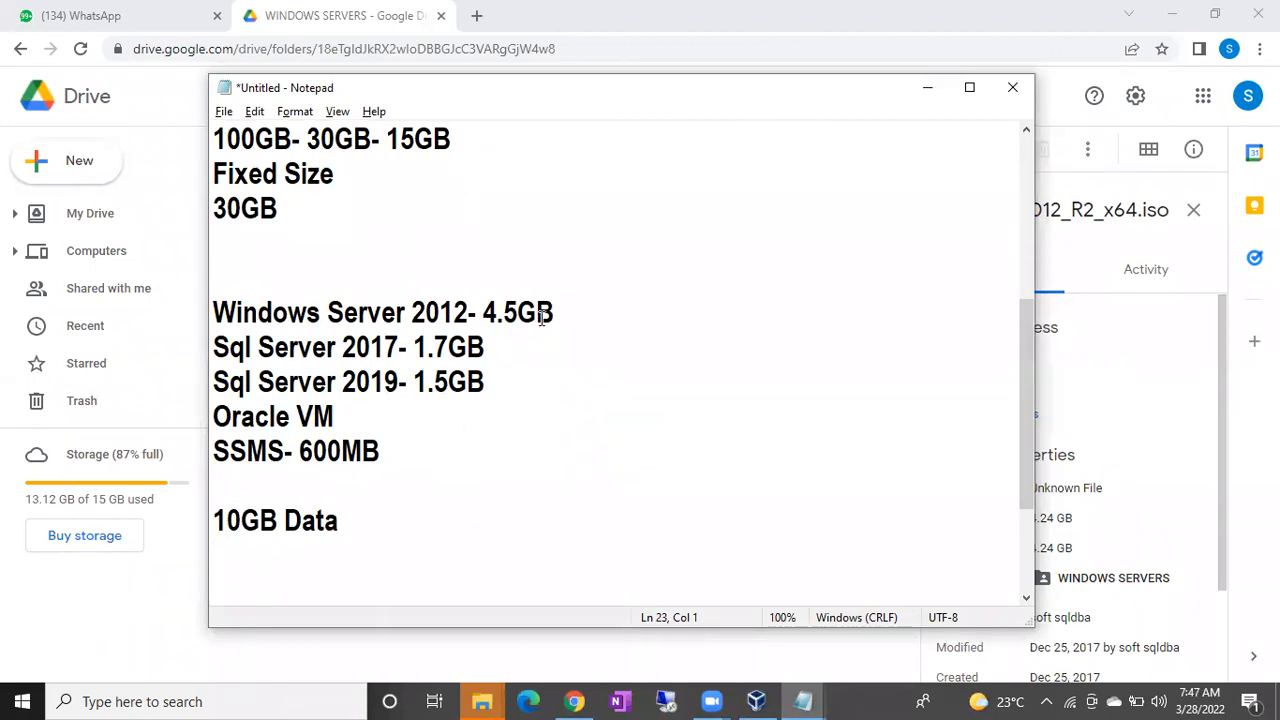
pyautogui.moveTo(556, 313); pyautogui.dragTo(229, 310)
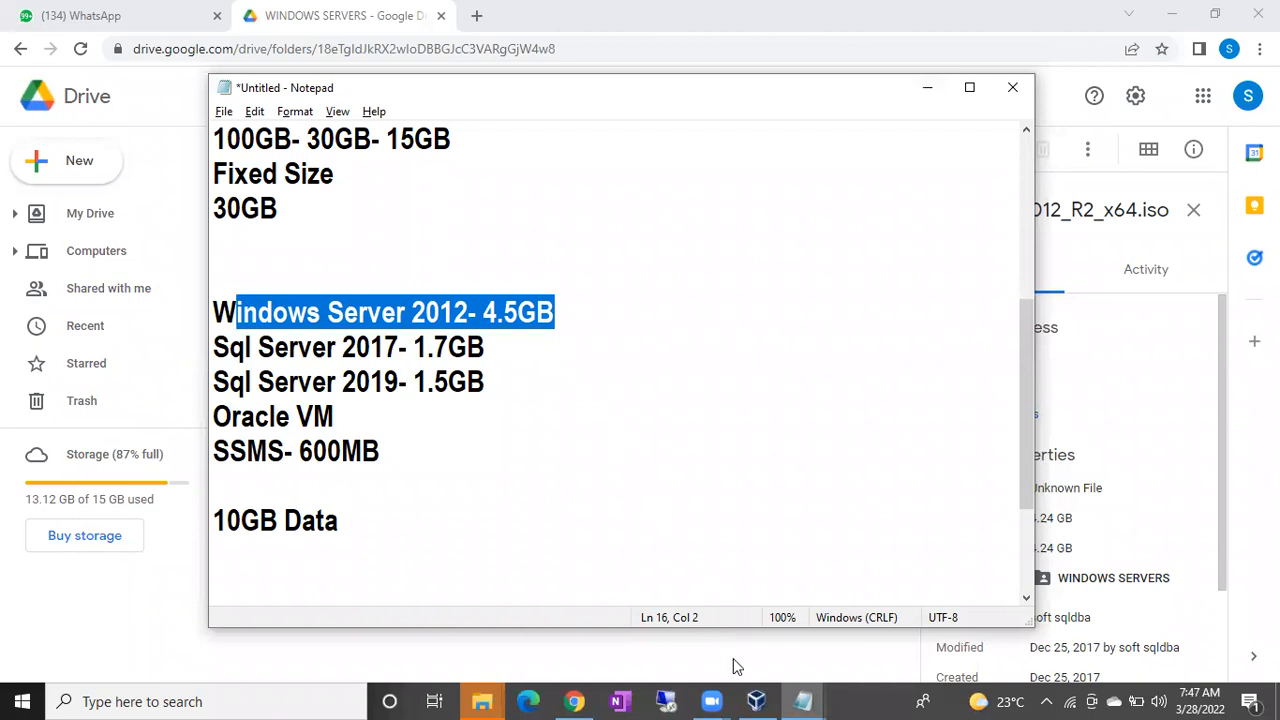
pyautogui.click(756, 701)
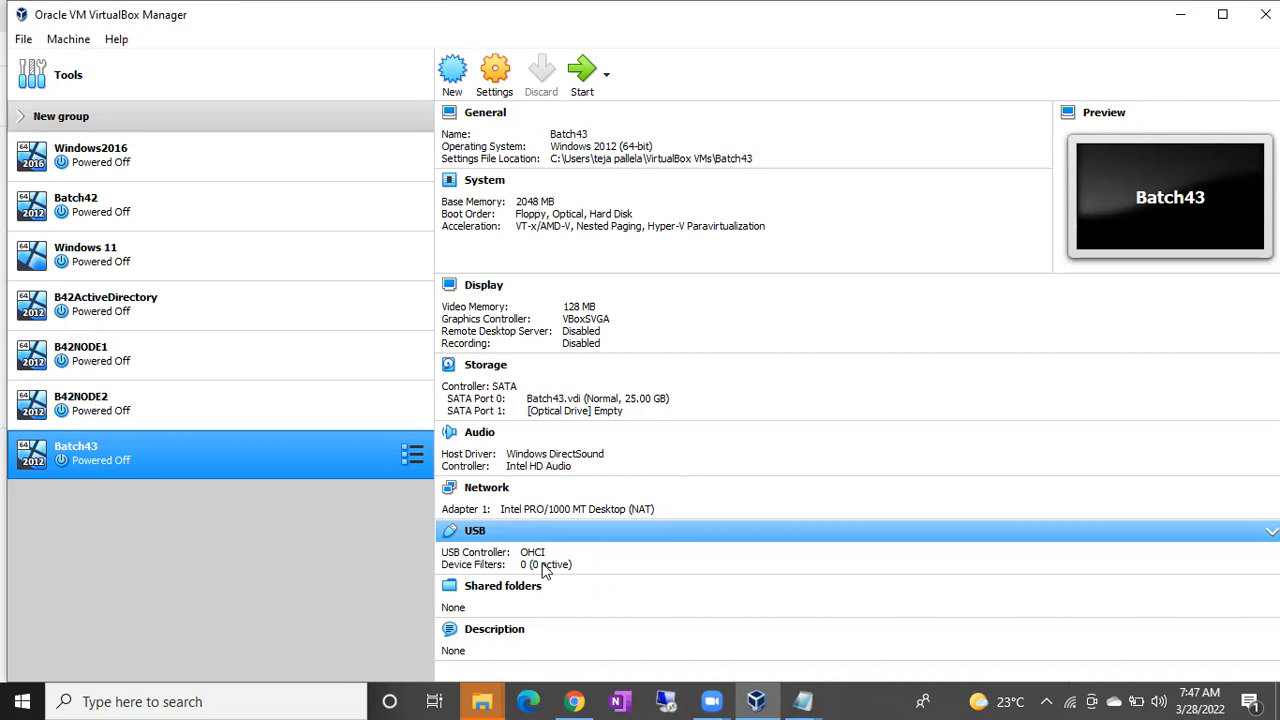
# Open Batch43's Storage settings, select the empty optical drive, and list its disc images.
pyautogui.rightClick(248, 461)
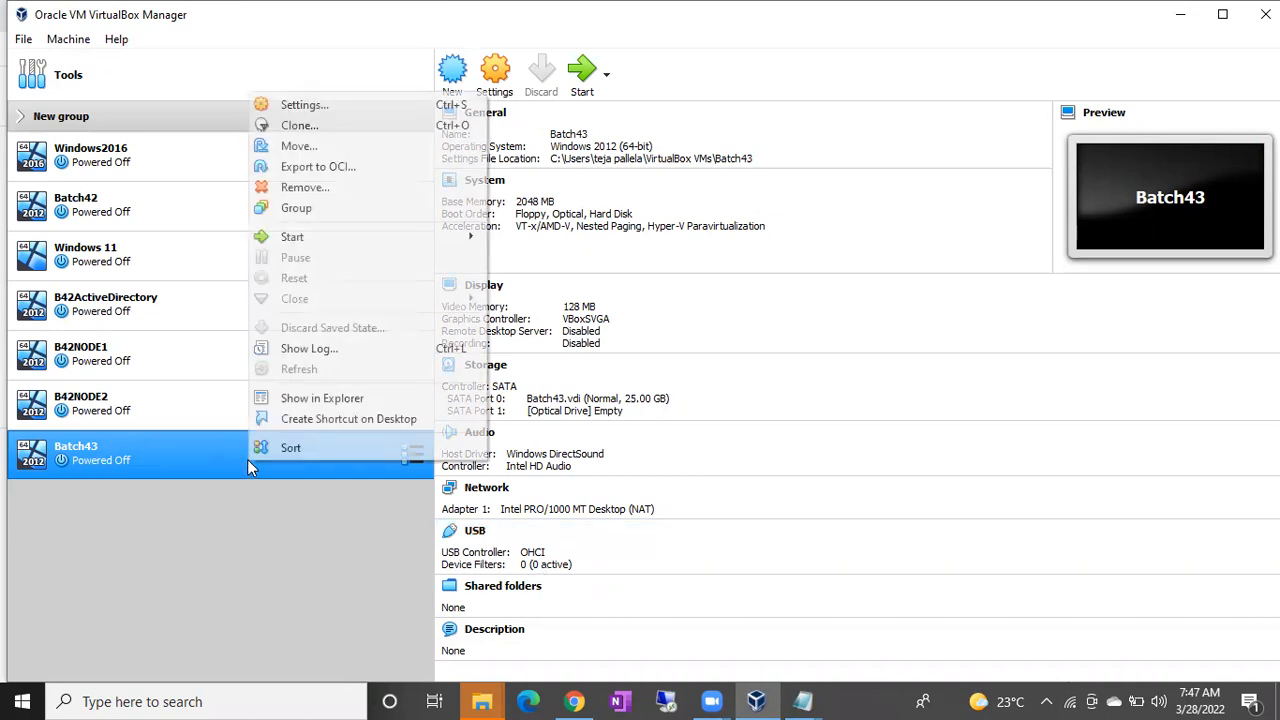
pyautogui.click(315, 107)
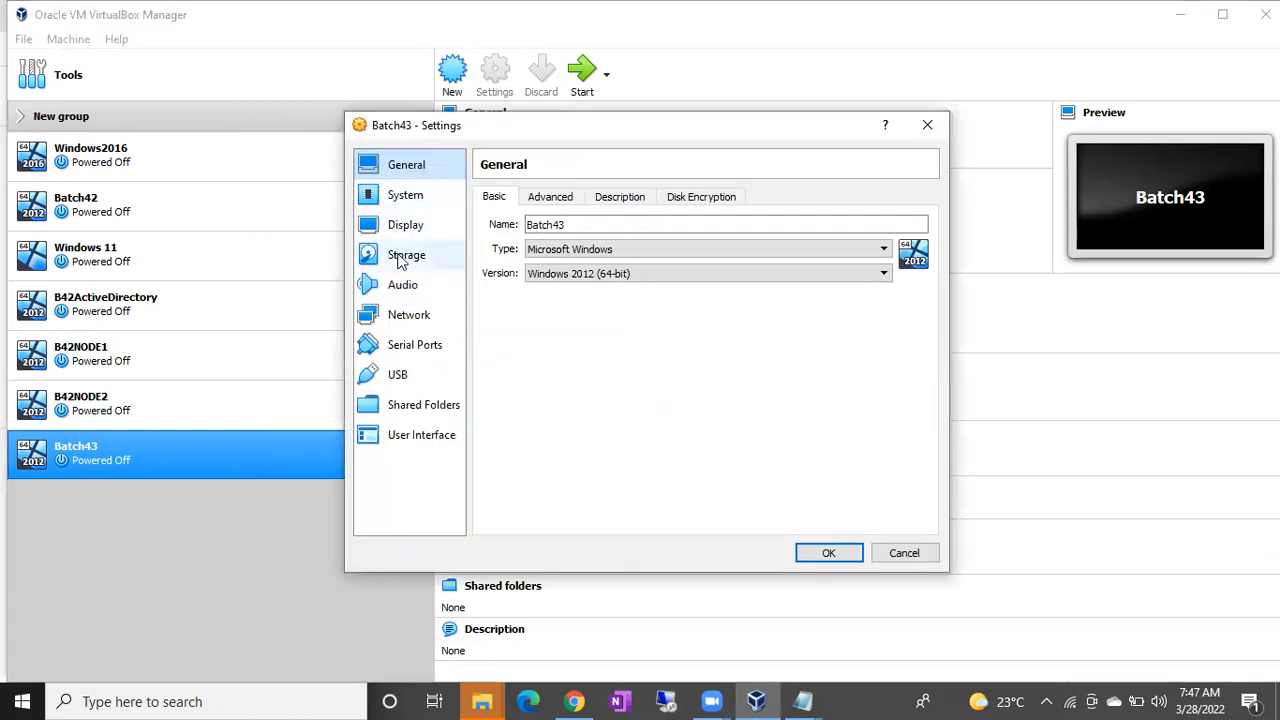
pyautogui.click(400, 257)
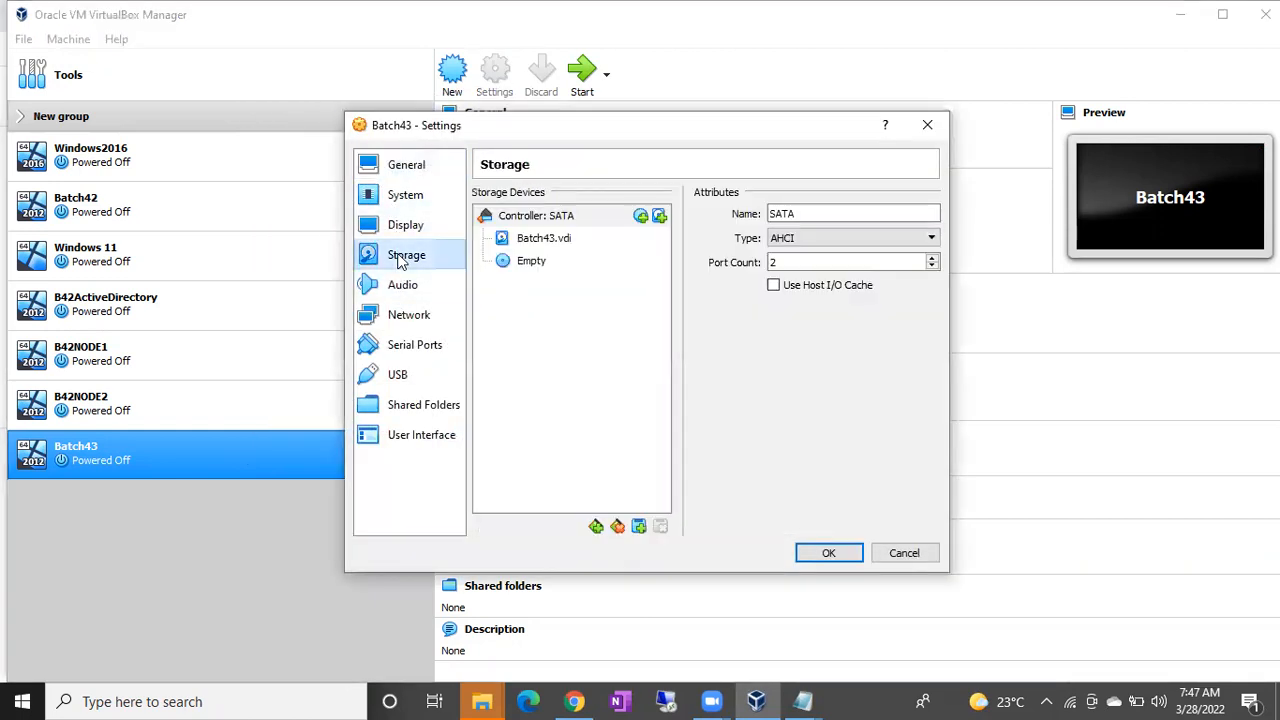
pyautogui.click(530, 262)
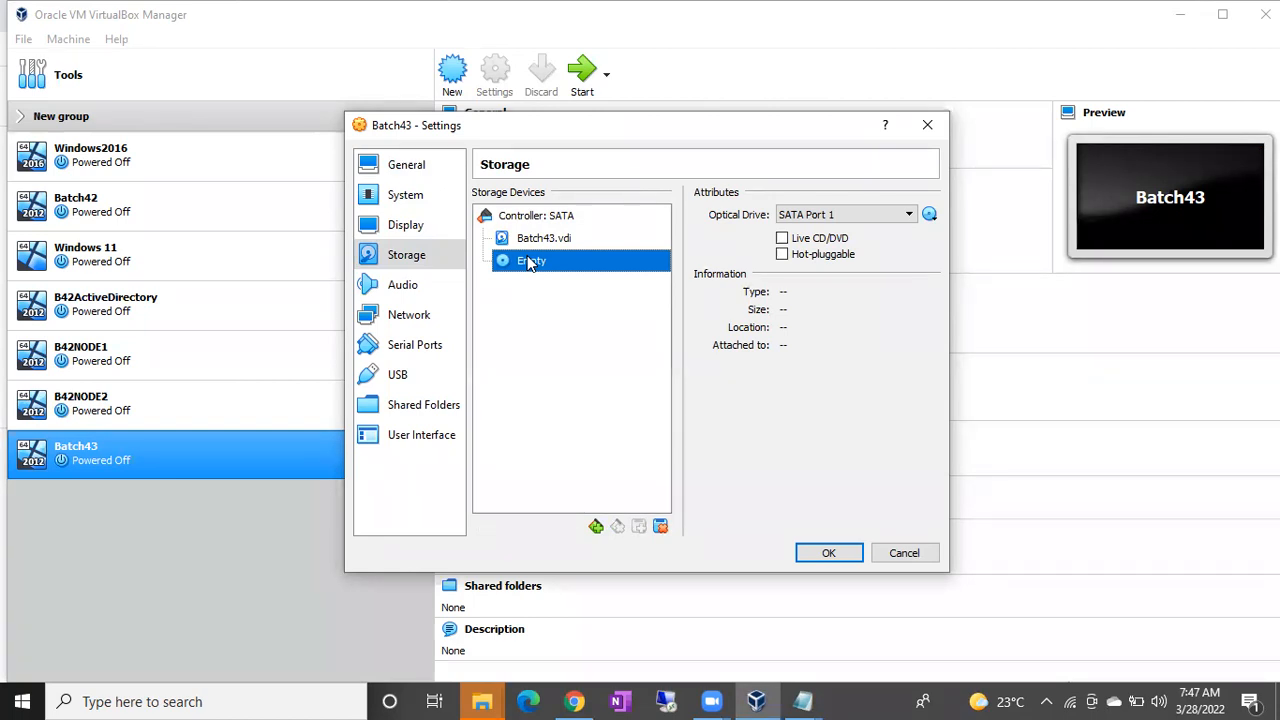
pyautogui.click(929, 215)
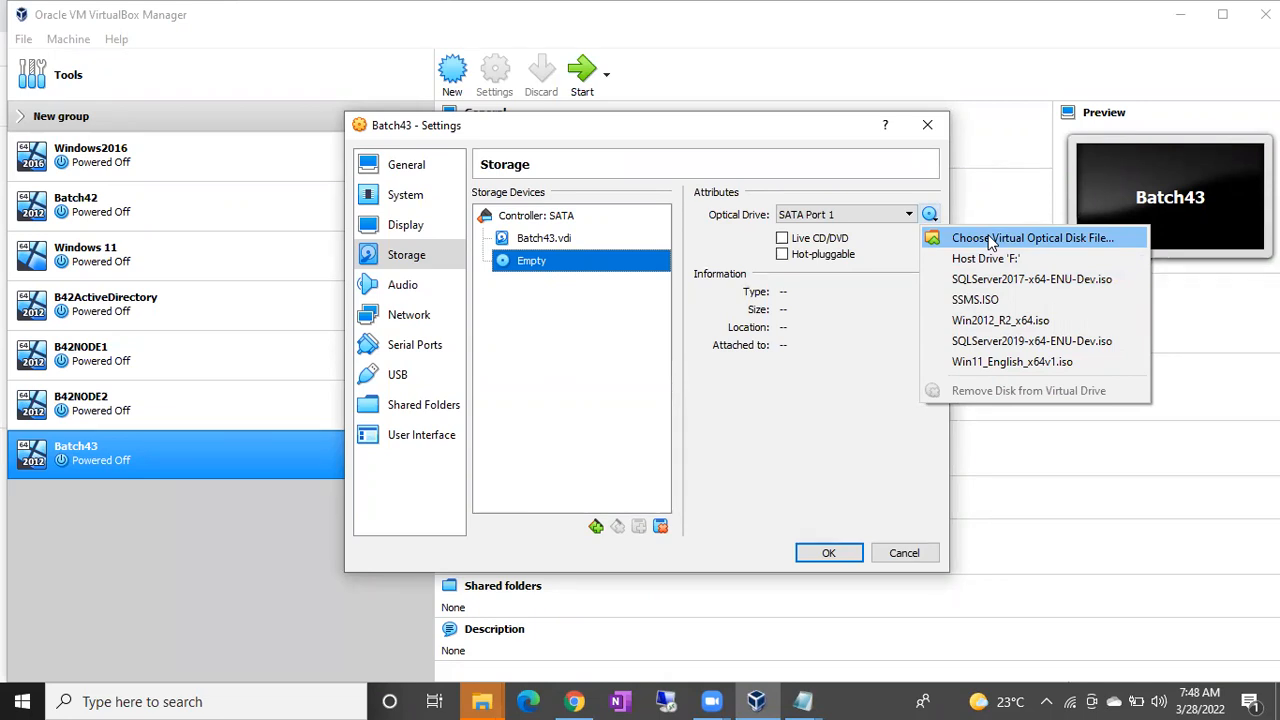
# Load Win2012_R2_x64.iso into Batch43's SATA Port 1 optical drive and save the settings.
pyautogui.click(982, 322)
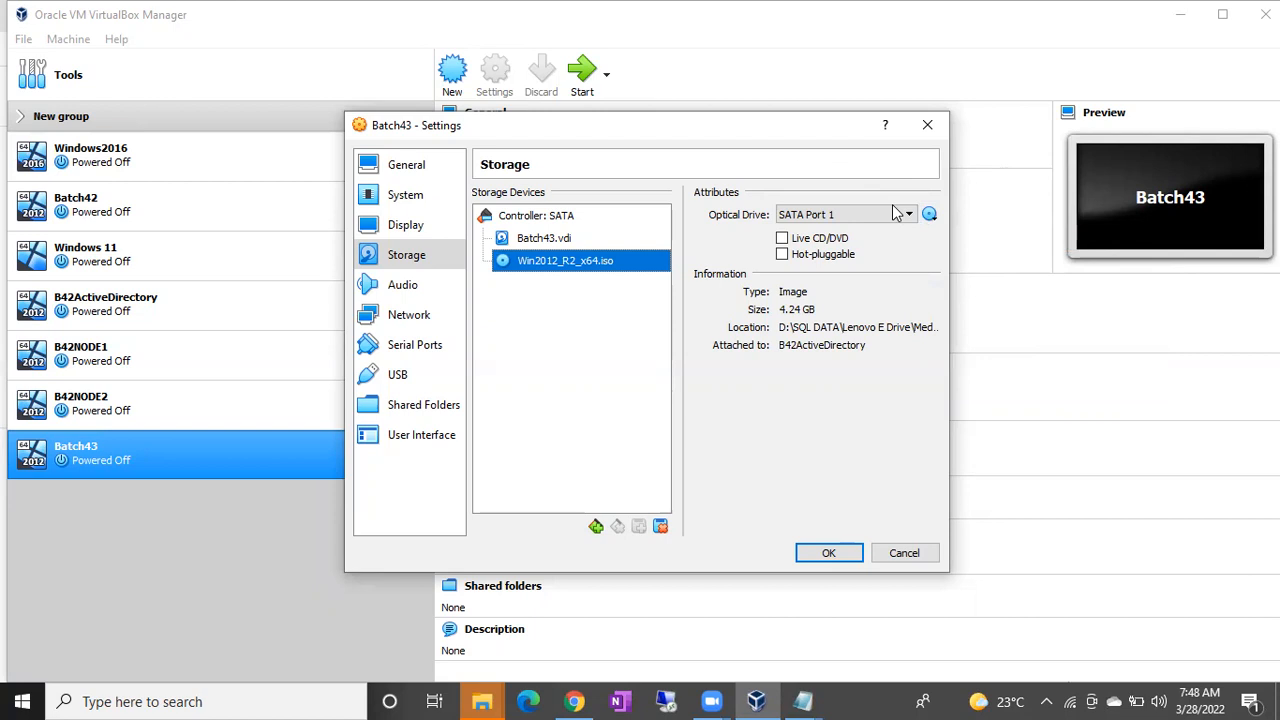
pyautogui.click(828, 553)
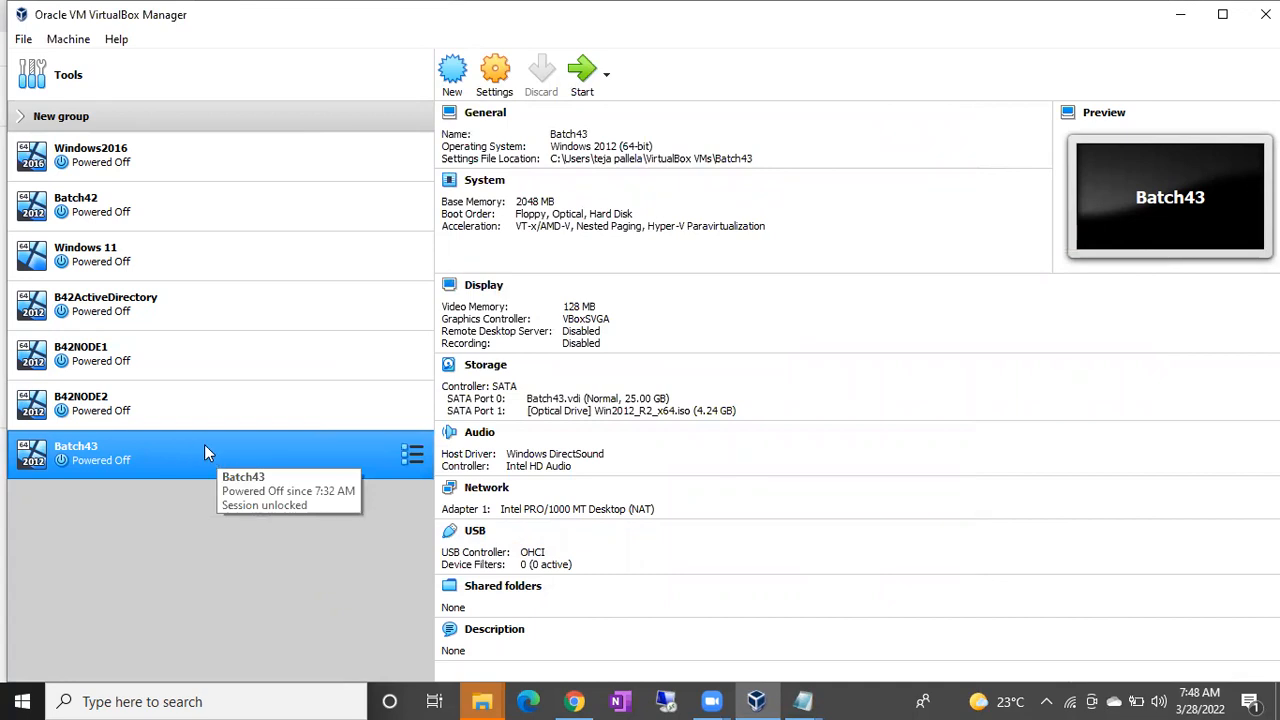
# Start the Batch43 VM so it boots into Windows Server 2012 R2 Setup.
pyautogui.click(580, 90)
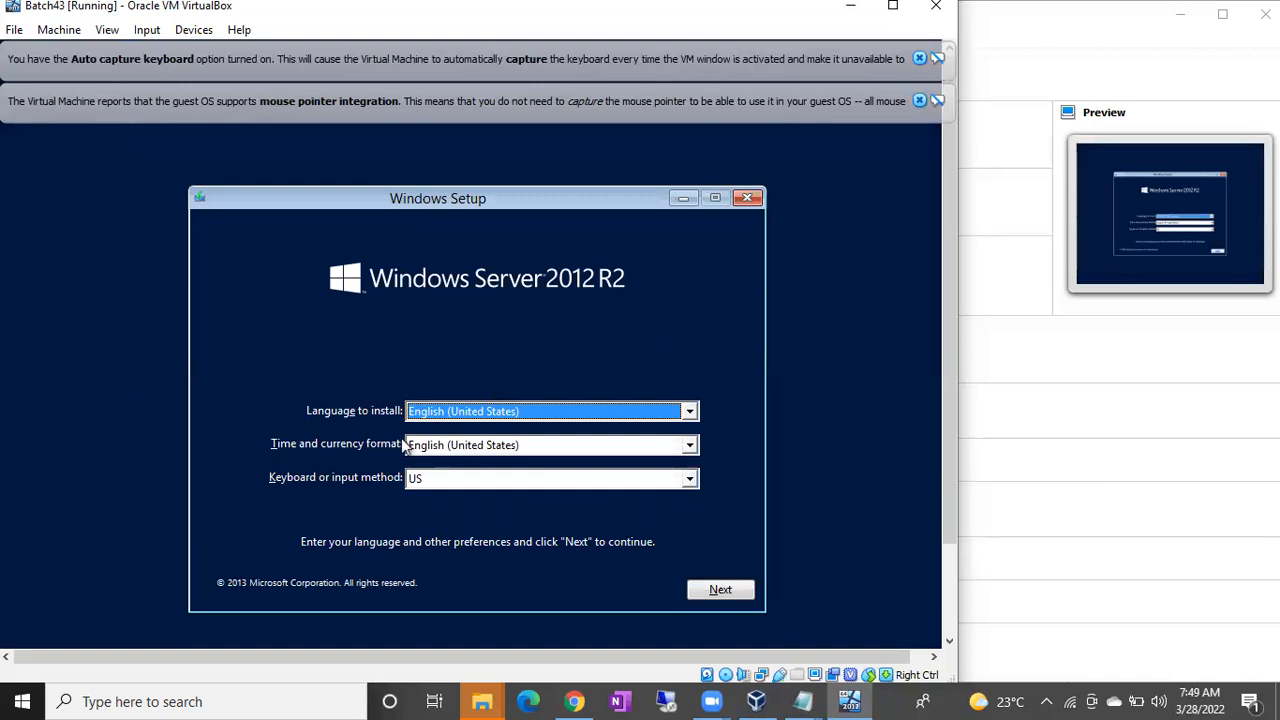
# Dismiss the mouse and keyboard notices and accept the English (United States) setup defaults.
pyautogui.click(918, 101)
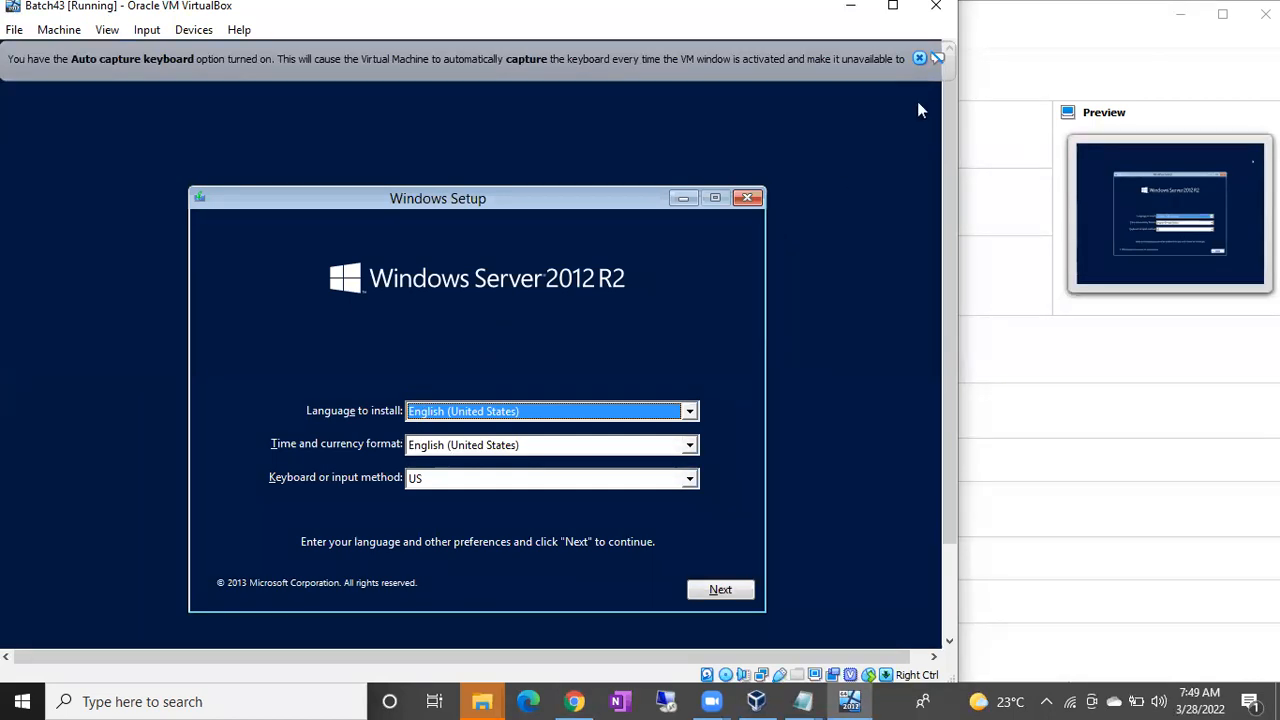
pyautogui.click(919, 60)
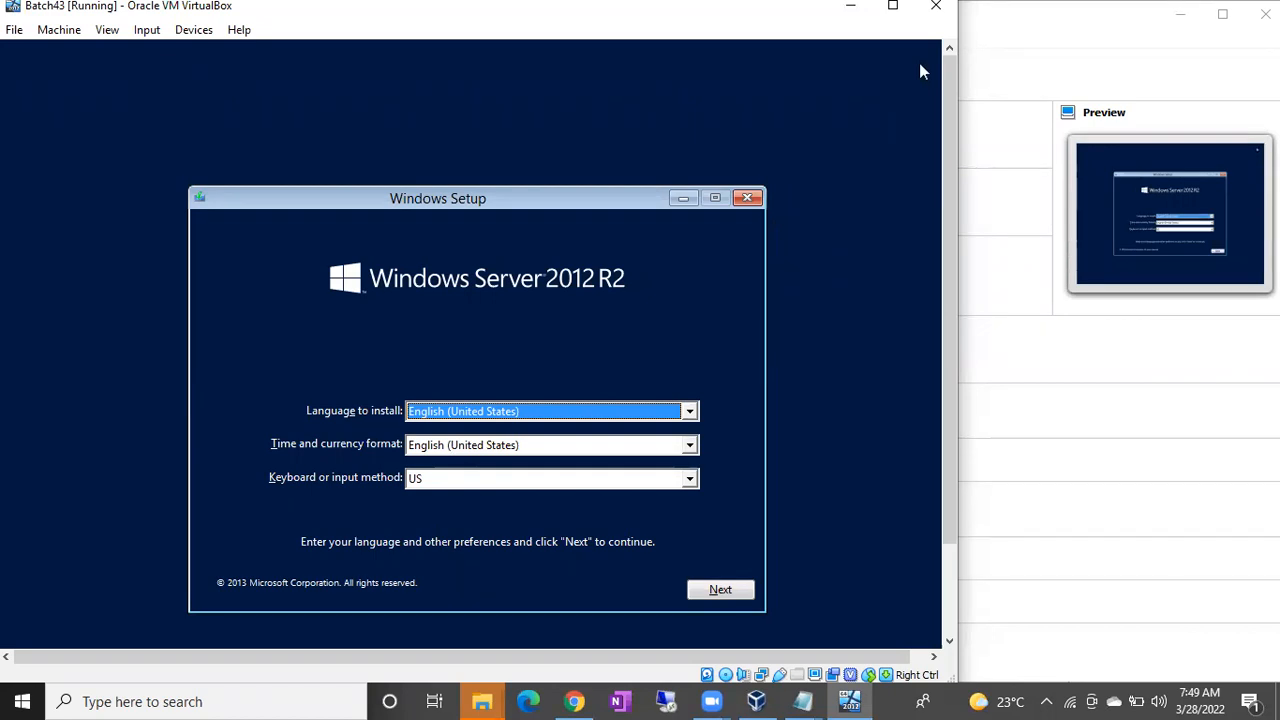
pyautogui.click(713, 591)
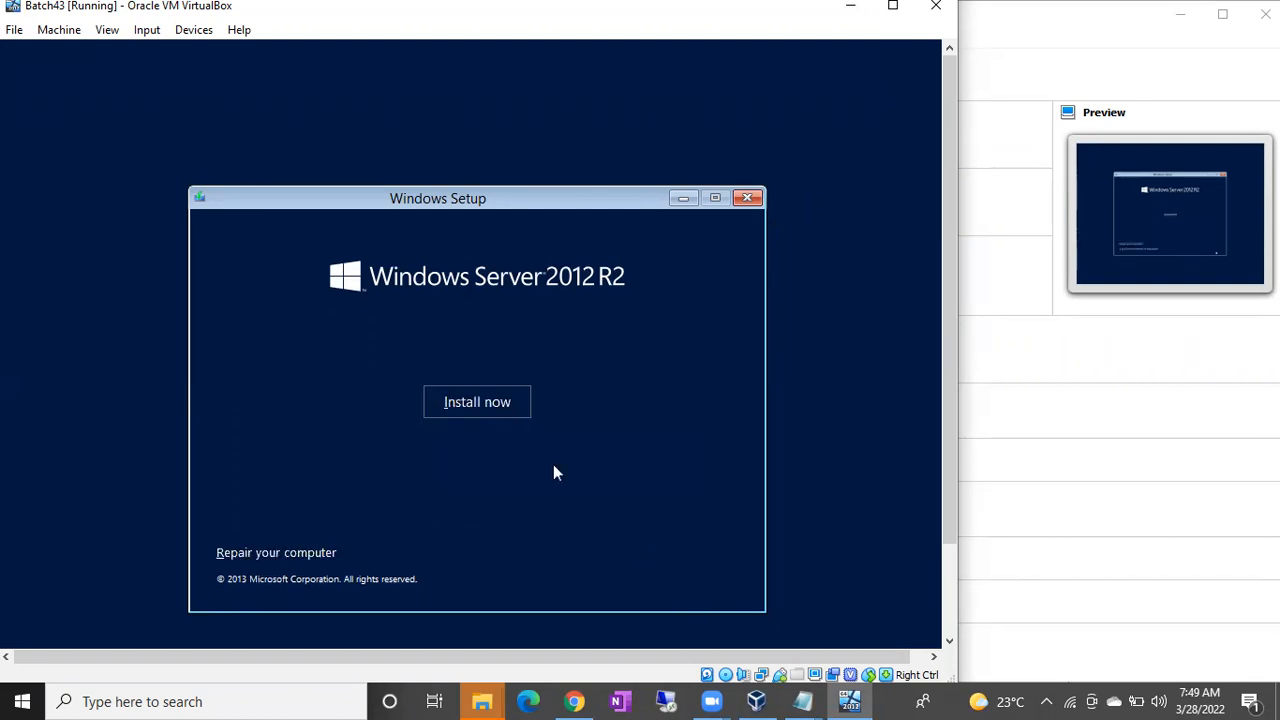
# Begin the Windows Server 2012 R2 installation to reach the edition list.
pyautogui.click(481, 402)
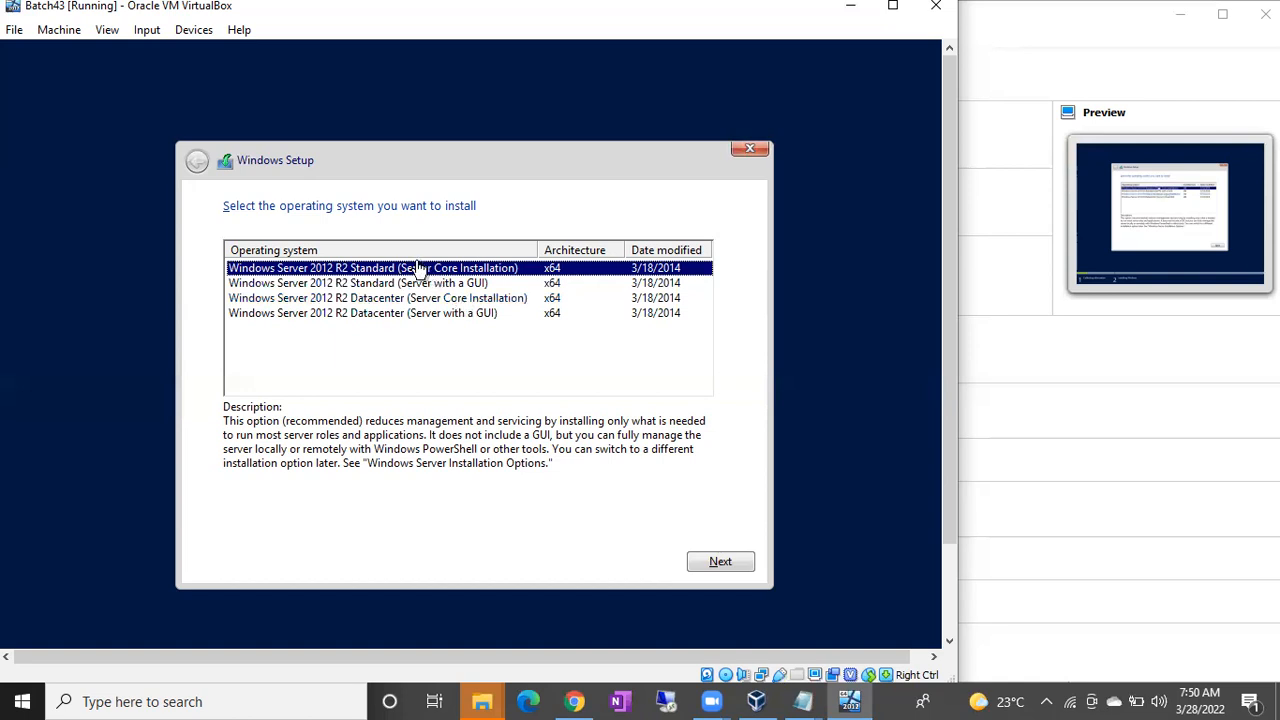
# Custom-install Datacenter (Server with a GUI) onto Drive 0 after accepting the licence terms.
pyautogui.click(466, 316)
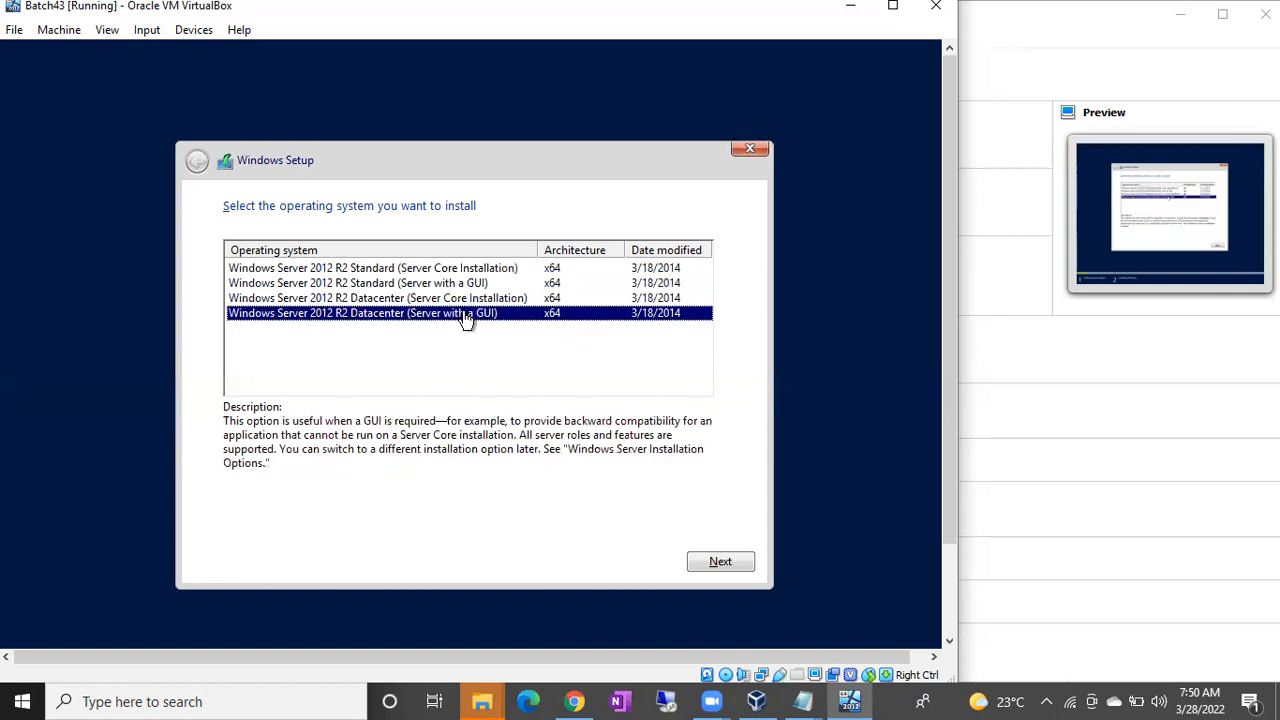
pyautogui.click(721, 563)
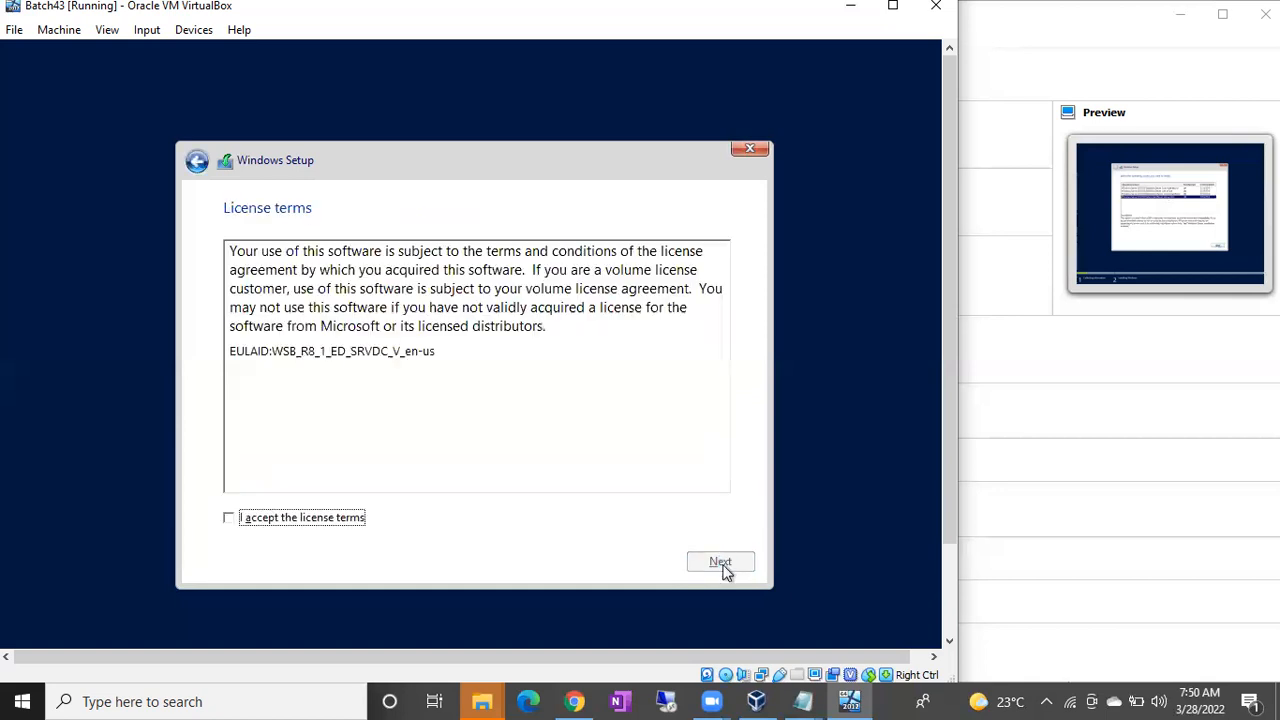
pyautogui.click(330, 527)
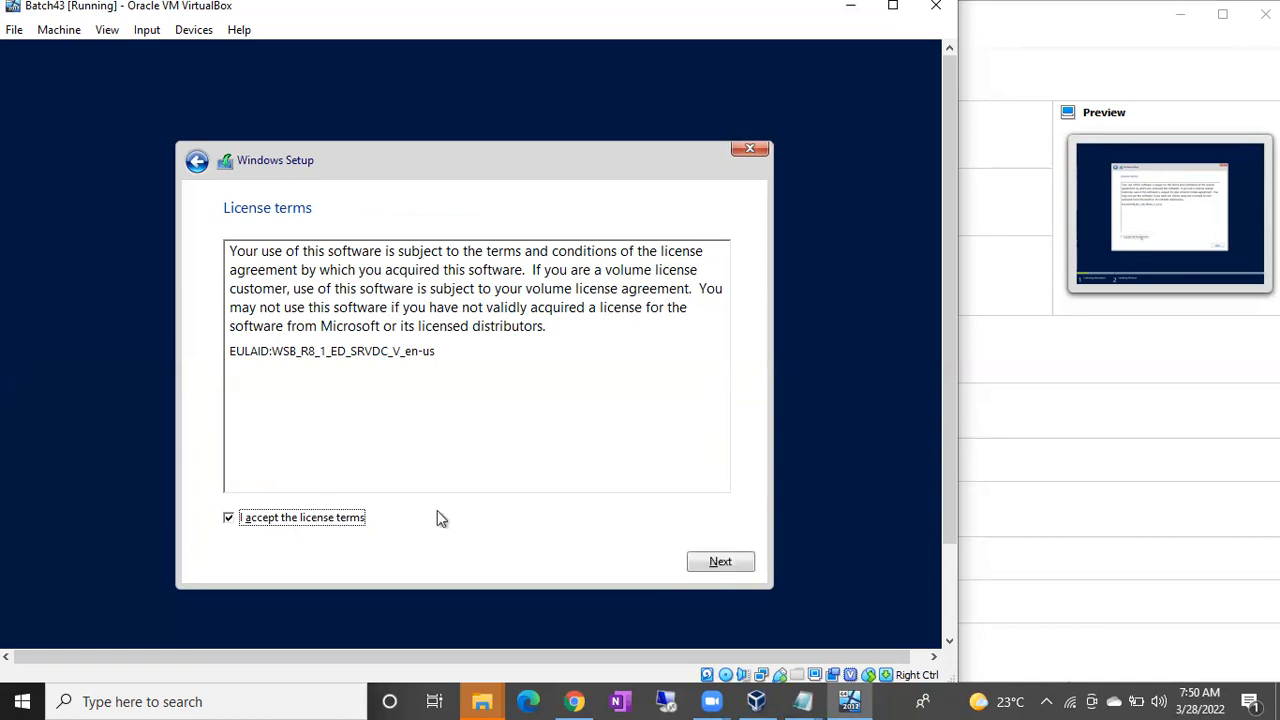
pyautogui.click(719, 562)
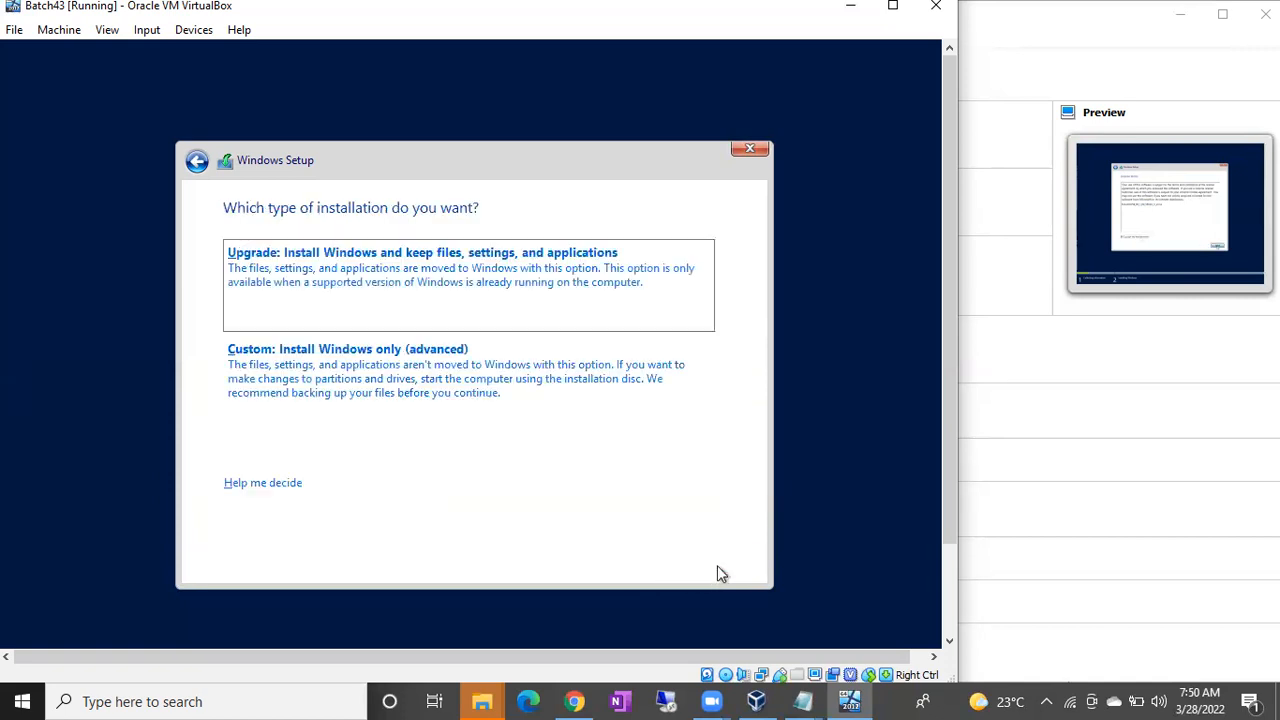
pyautogui.click(395, 422)
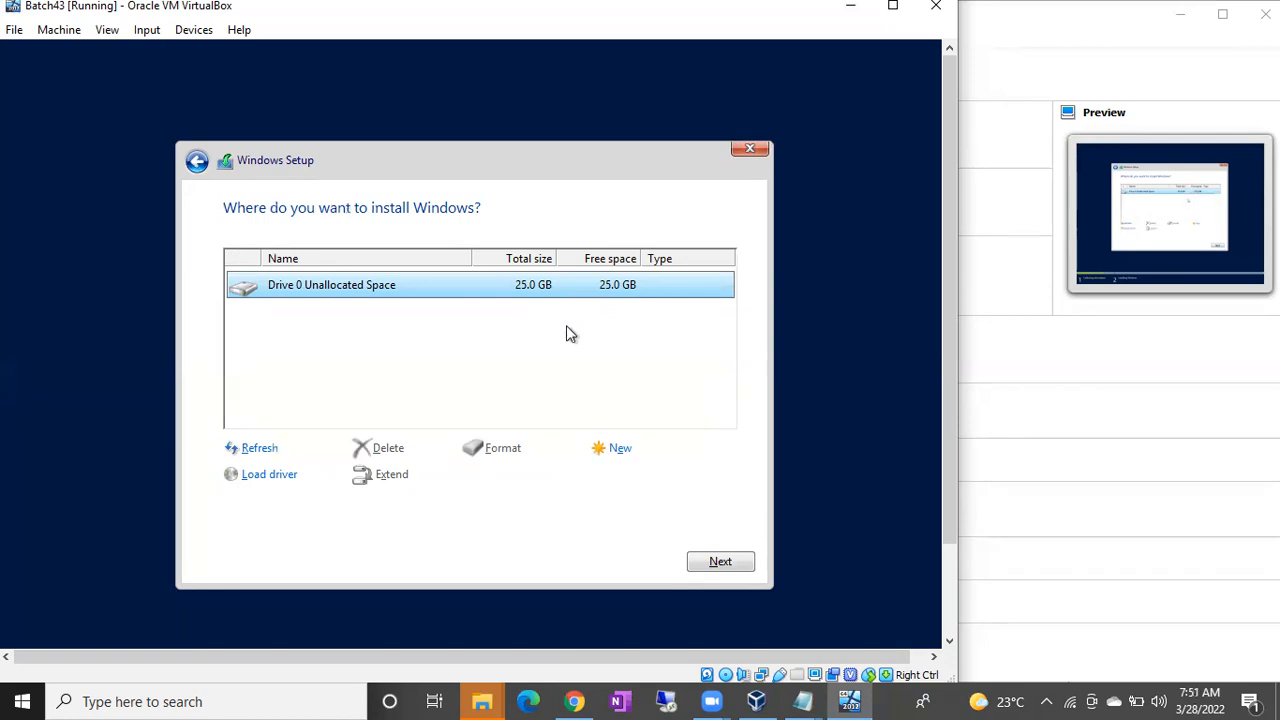
pyautogui.click(718, 560)
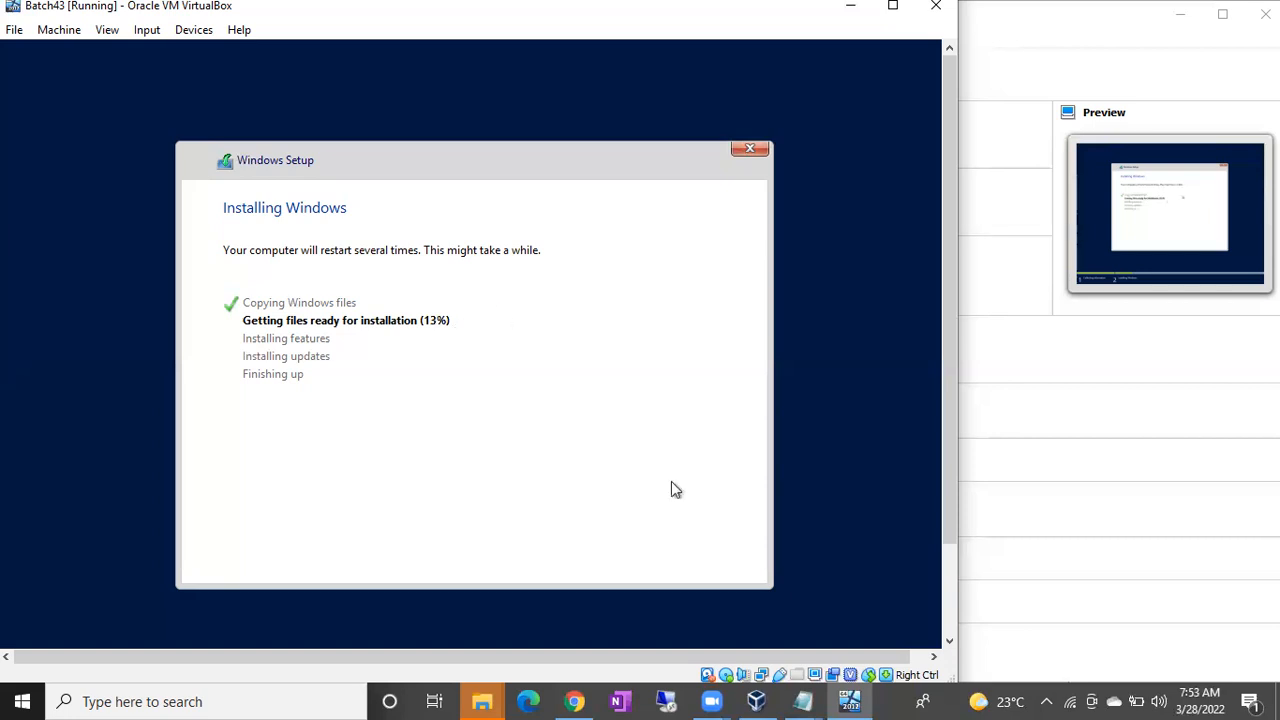
# Open a blank Chrome tab beside the Drive folder, then return to the VM setup at 19%.
pyautogui.click(577, 695)
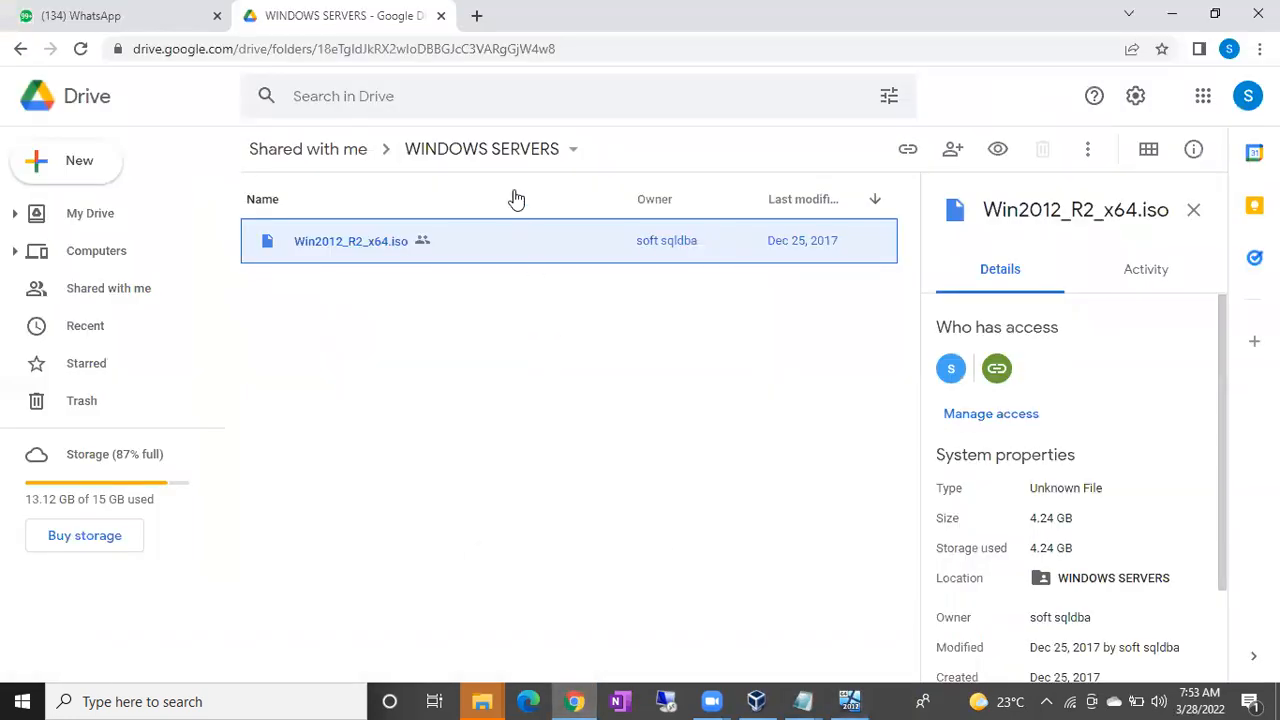
pyautogui.click(476, 16)
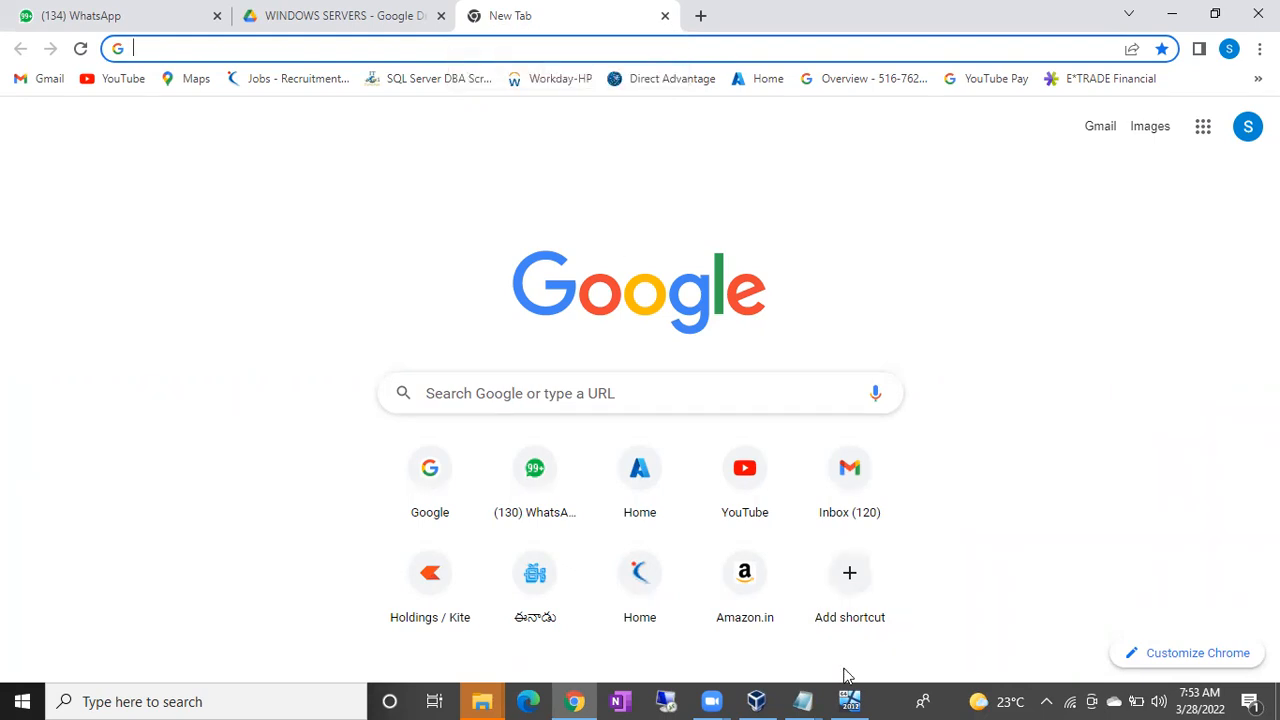
pyautogui.click(849, 700)
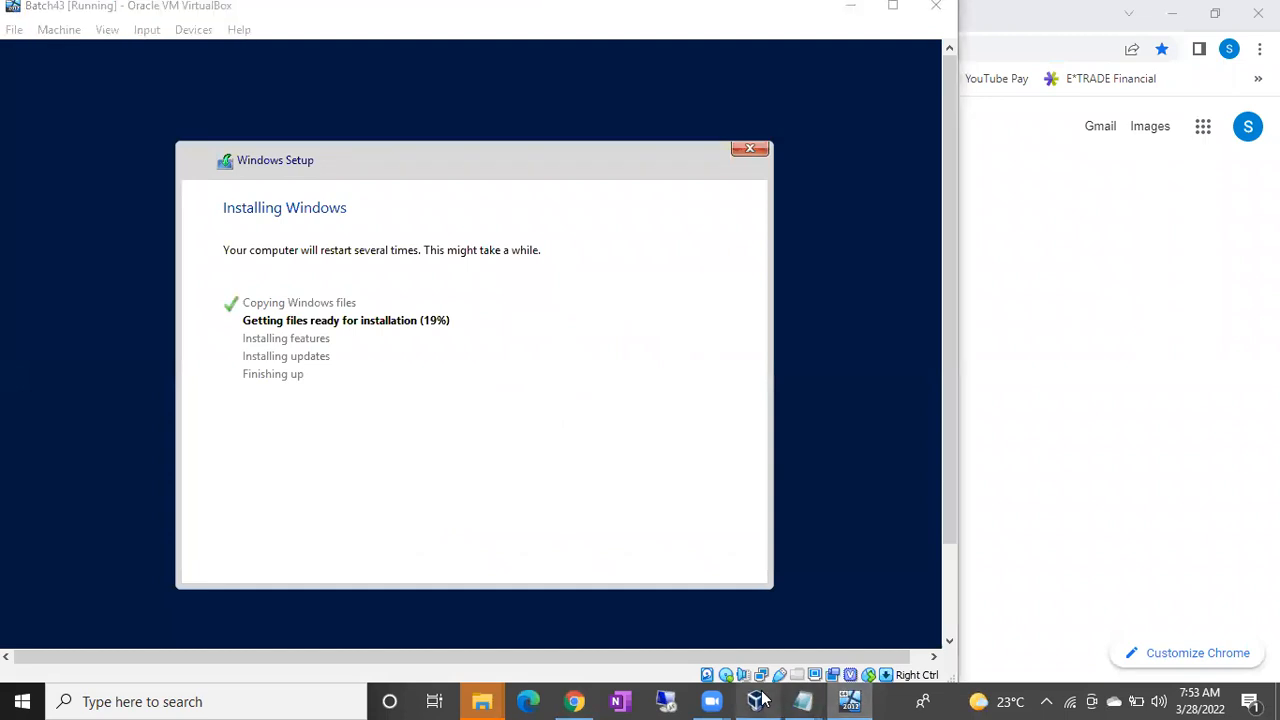
pyautogui.click(756, 700)
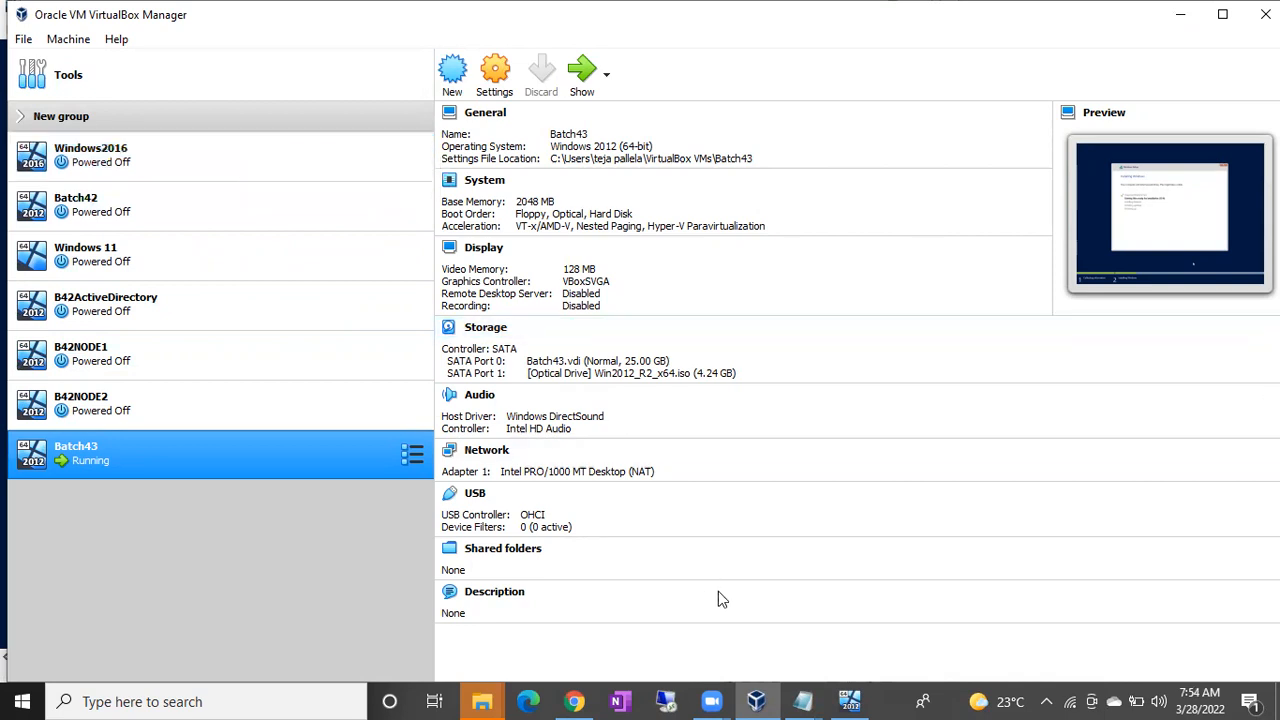
# Show the open Notepad window previews from the taskbar while Batch43 keeps installing.
pyautogui.click(788, 700)
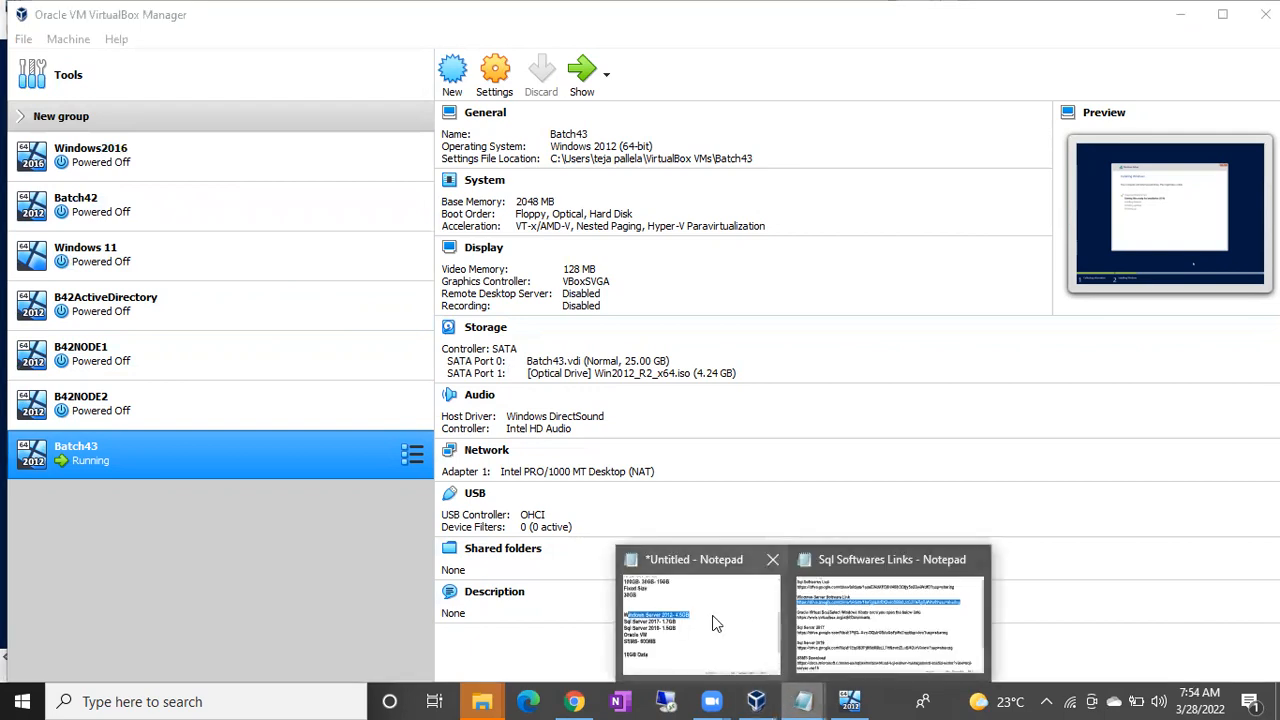
# In the untitled notes, type 'IP Address' and 'ServerName/Ip Address' on new lines below 10GB Data.
pyautogui.click(712, 628)
pyautogui.click(430, 541)
pyautogui.scroll(-2, 431, 540)
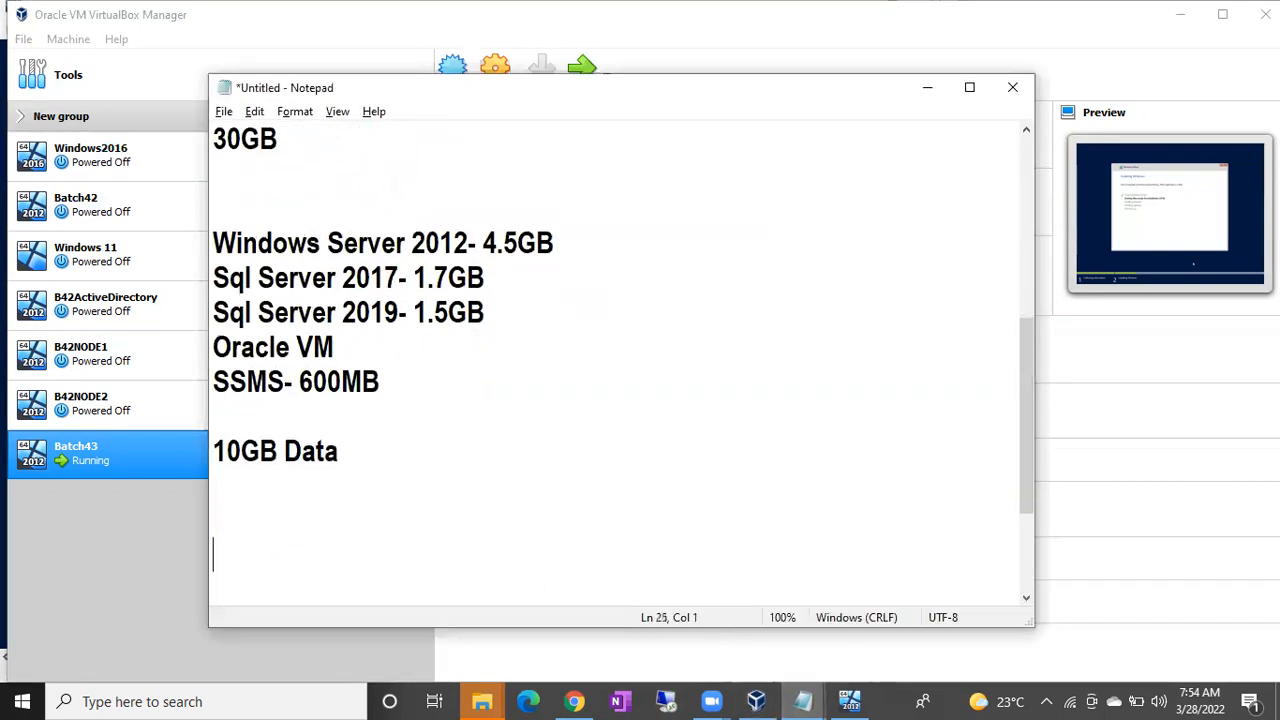
pyautogui.press('Up')
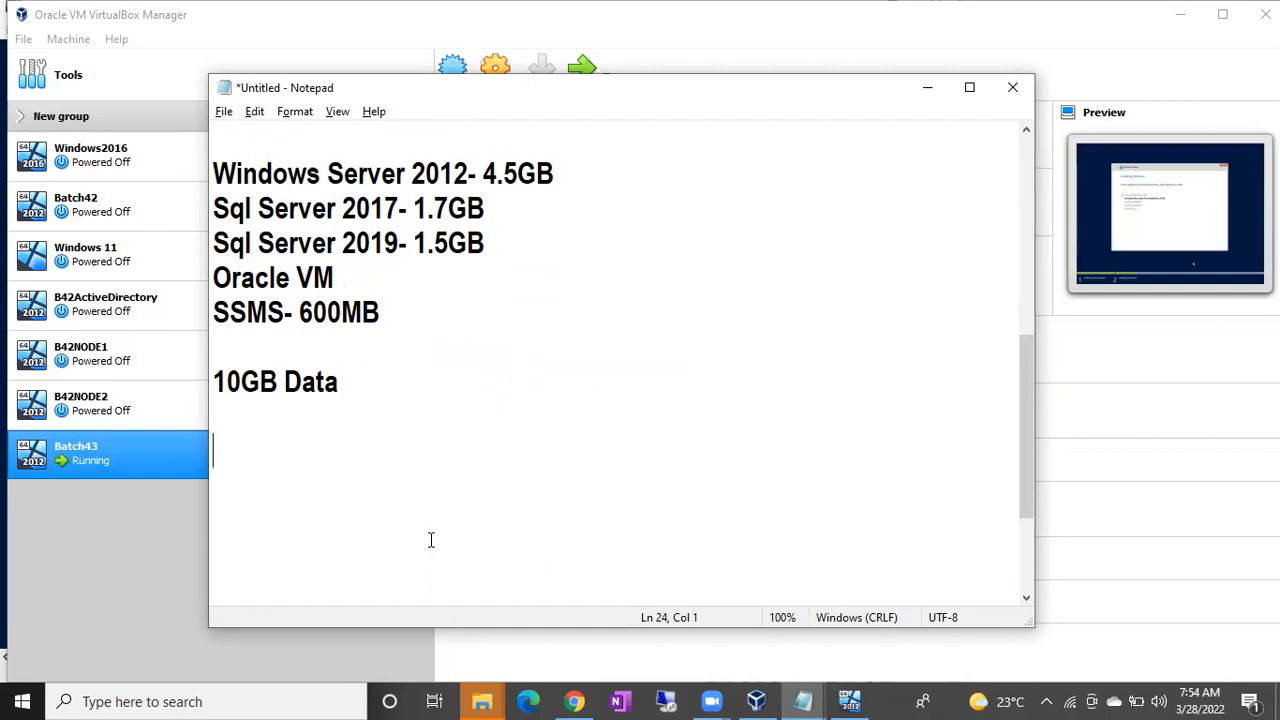
pyautogui.write('IP Addresse')
pyautogui.press('BackSpace')
pyautogui.press('Return')
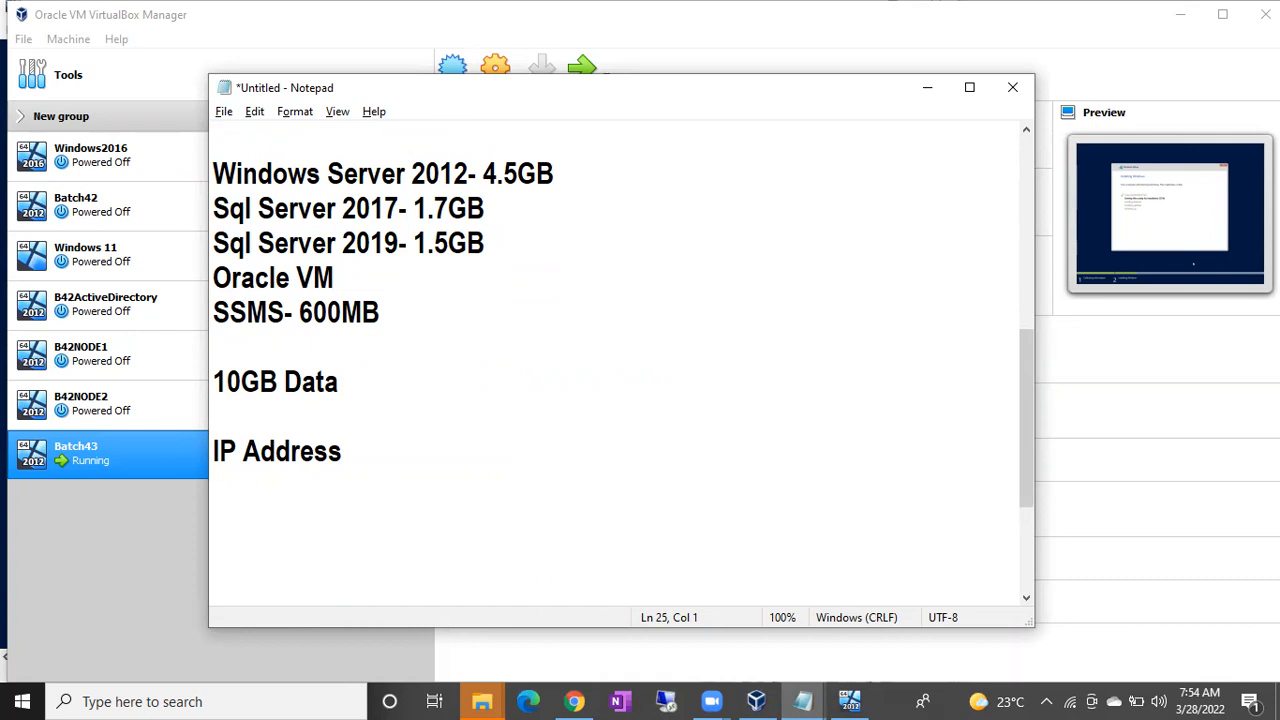
pyautogui.write('Serve')
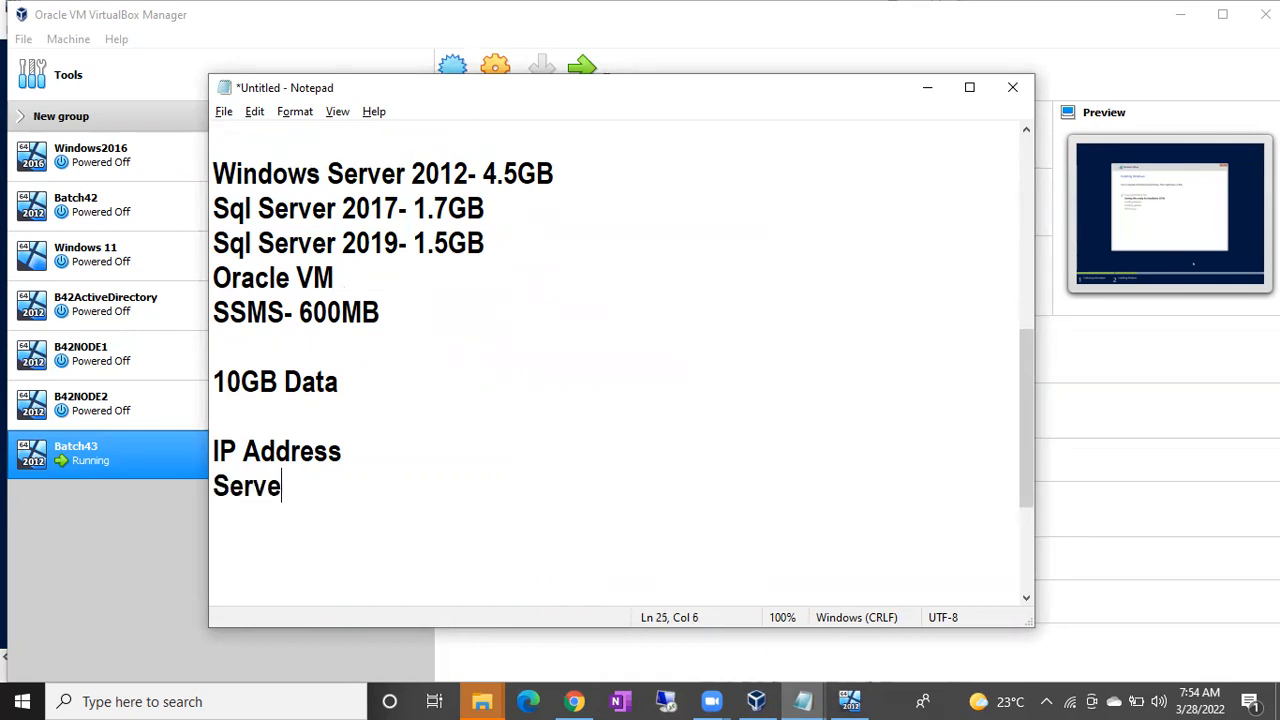
pyautogui.write('rName/I')
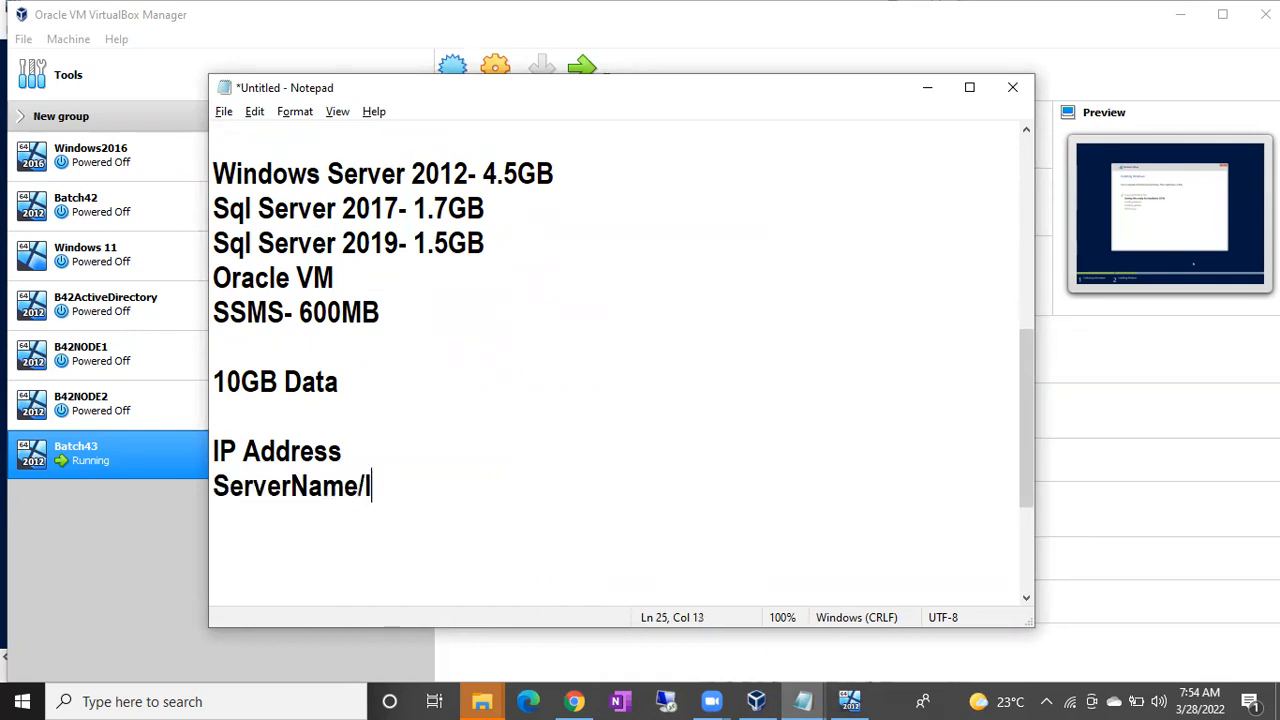
pyautogui.write('p Address')
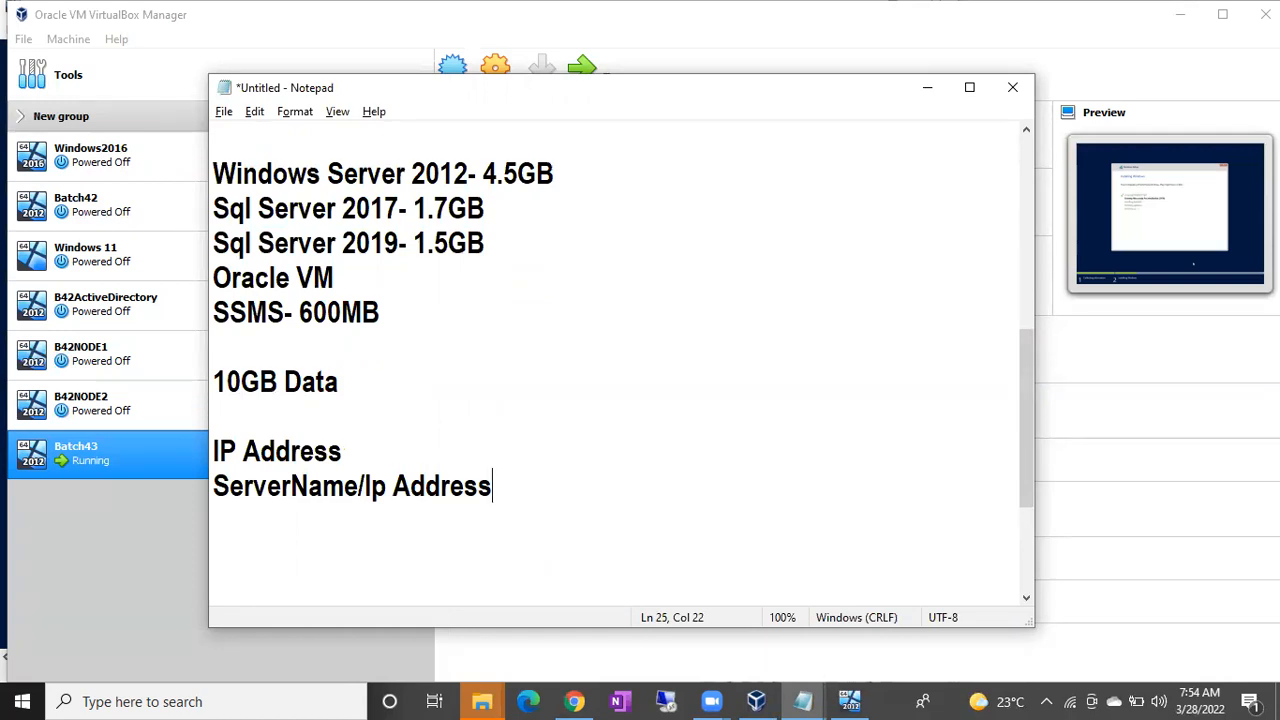
pyautogui.press('Return')
pyautogui.press('Return')
pyautogui.press('Return')
pyautogui.press('Return')
pyautogui.press('Return')
pyautogui.press('Return')
# Add the lines 'RDP/RDC', 'Seperate Credentials' and 'Remotely' beneath ServerName/Ip Address.
pyautogui.press('Up')
pyautogui.press('Up')
pyautogui.press('Up')
pyautogui.press('Up')
pyautogui.press('Up')
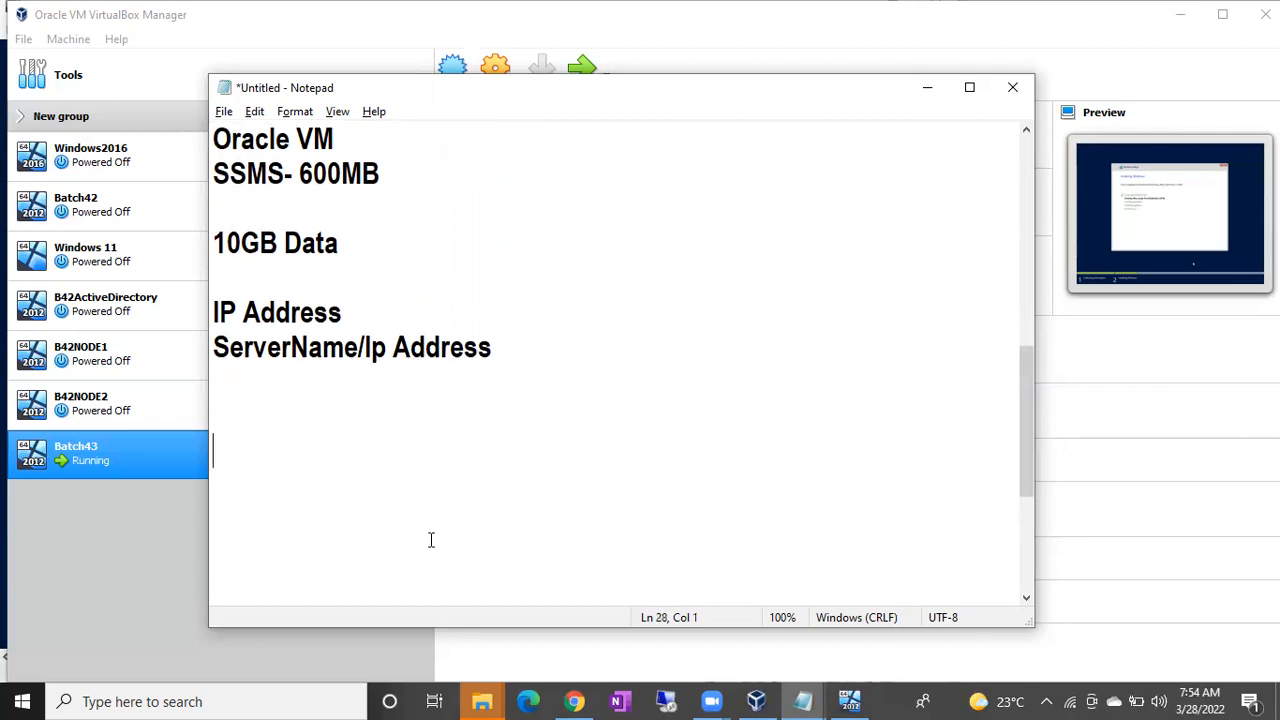
pyautogui.write('RDP')
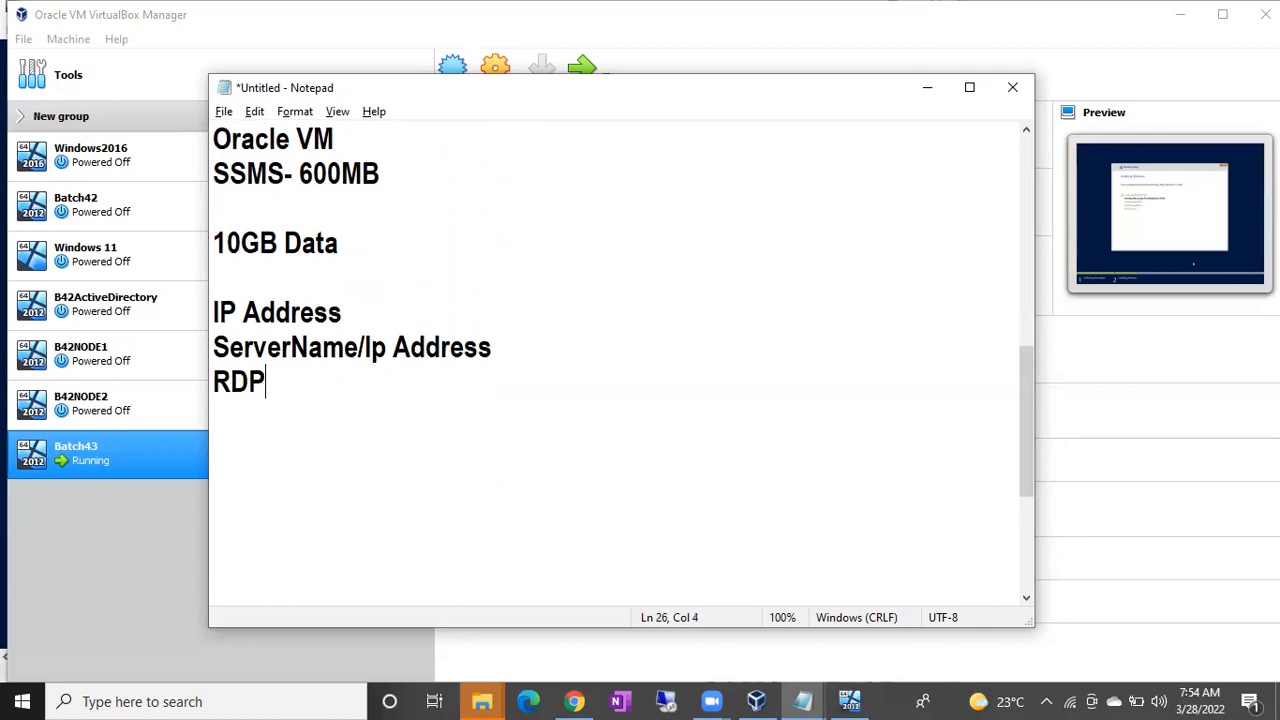
pyautogui.write('/RDC')
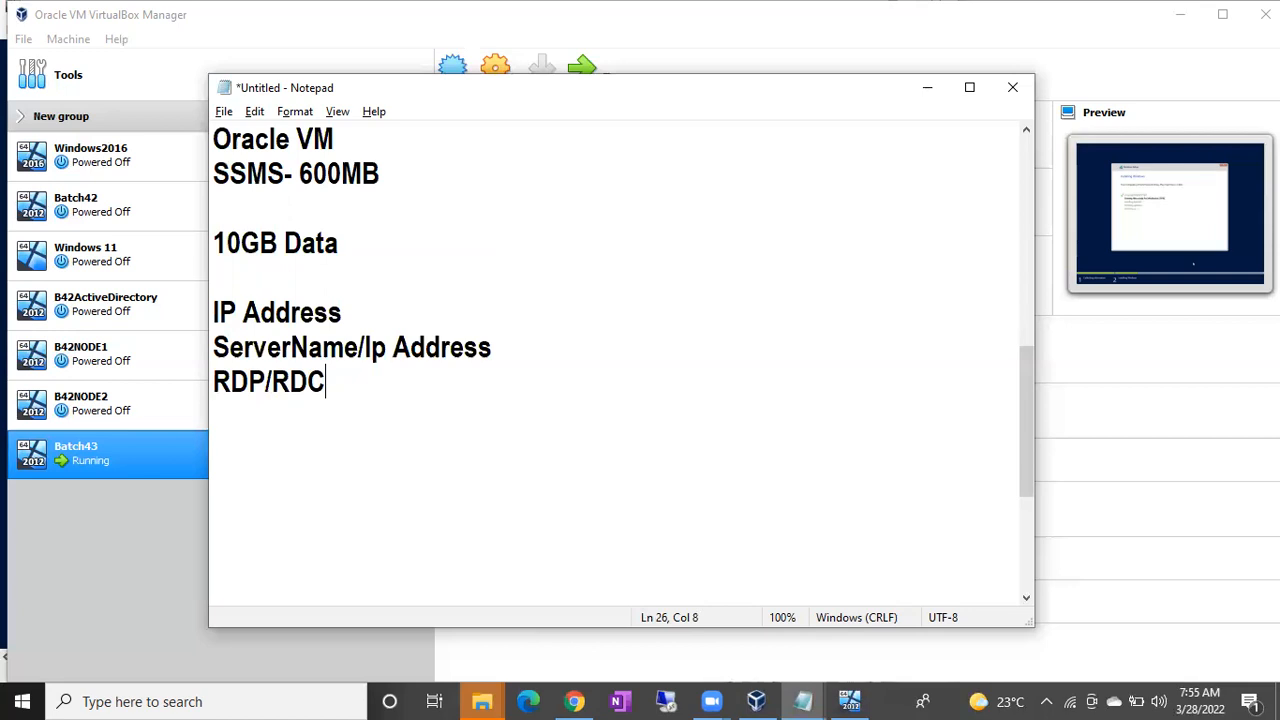
pyautogui.press('Return')
pyautogui.write('Sepr')
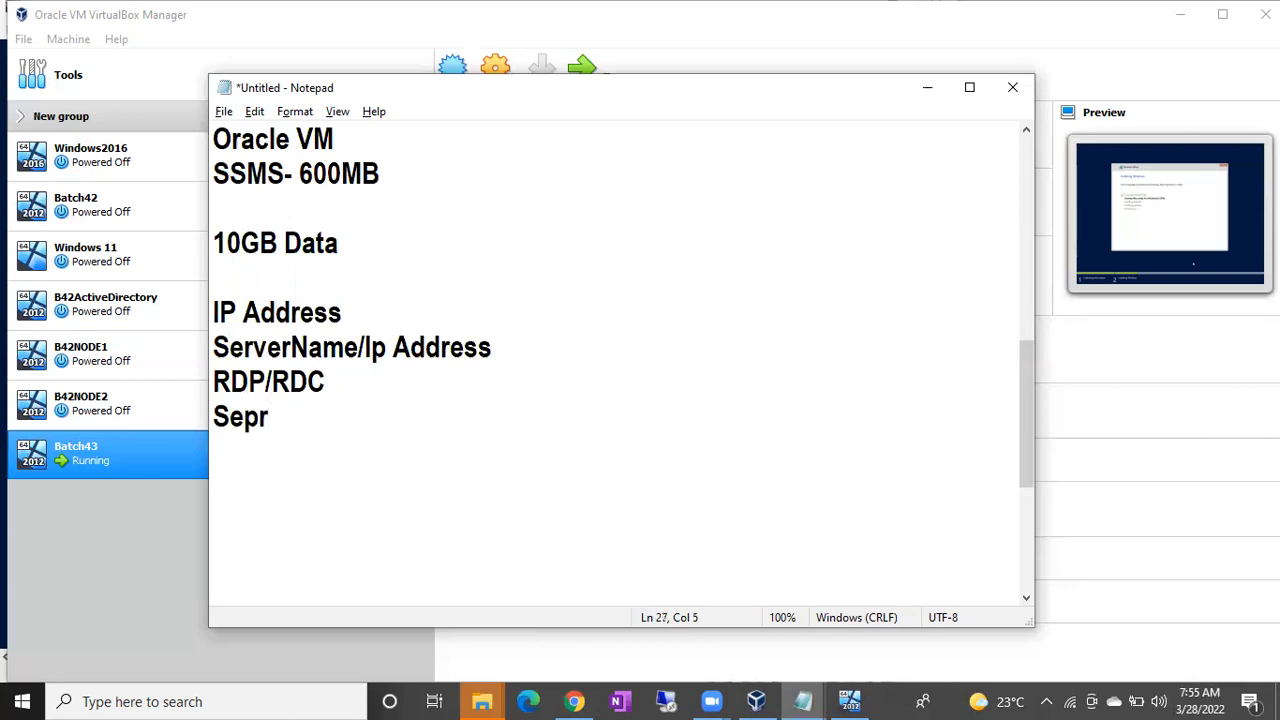
pyautogui.press('BackSpace')
pyautogui.write('erate')
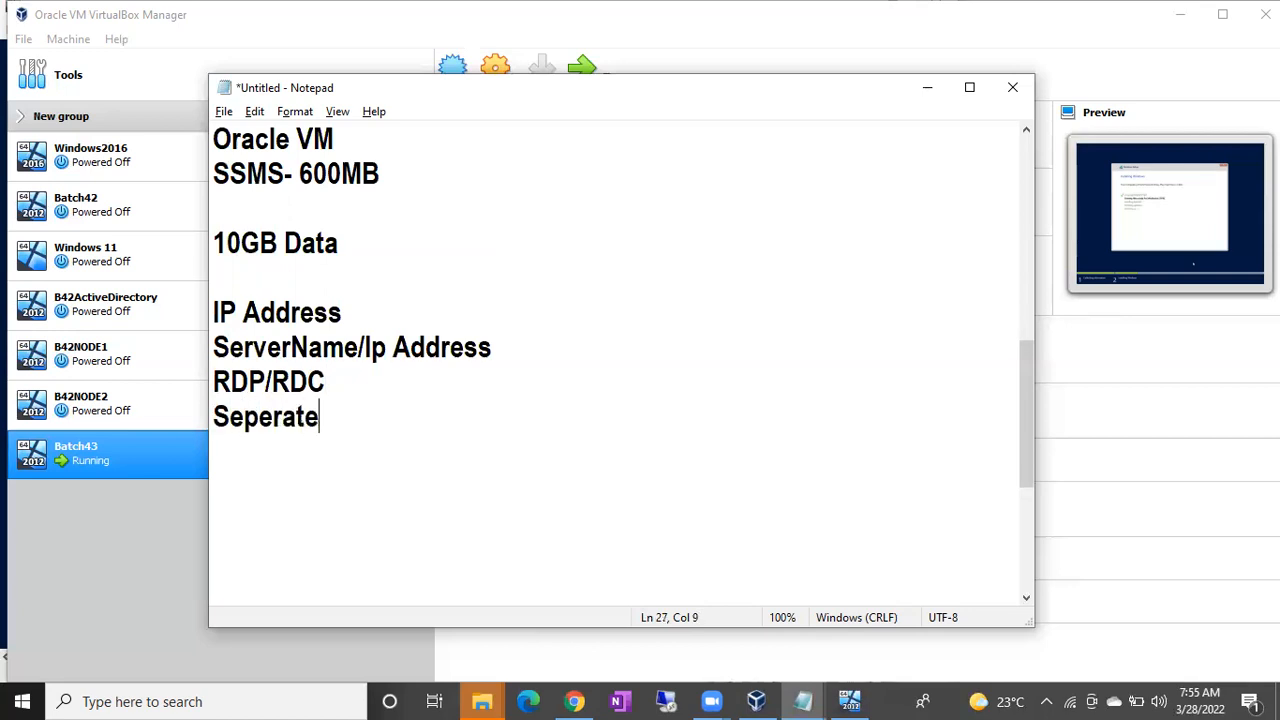
pyautogui.write(' Credentials')
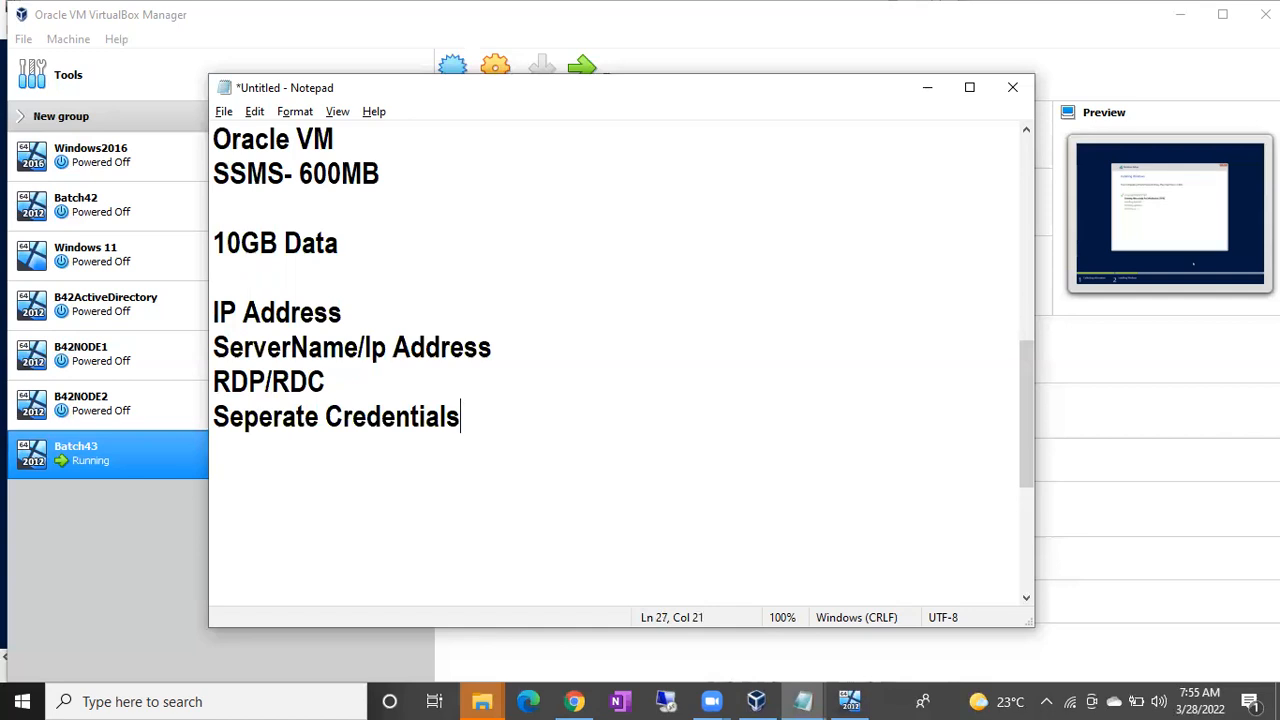
pyautogui.press('Return')
pyautogui.write('Remotely')
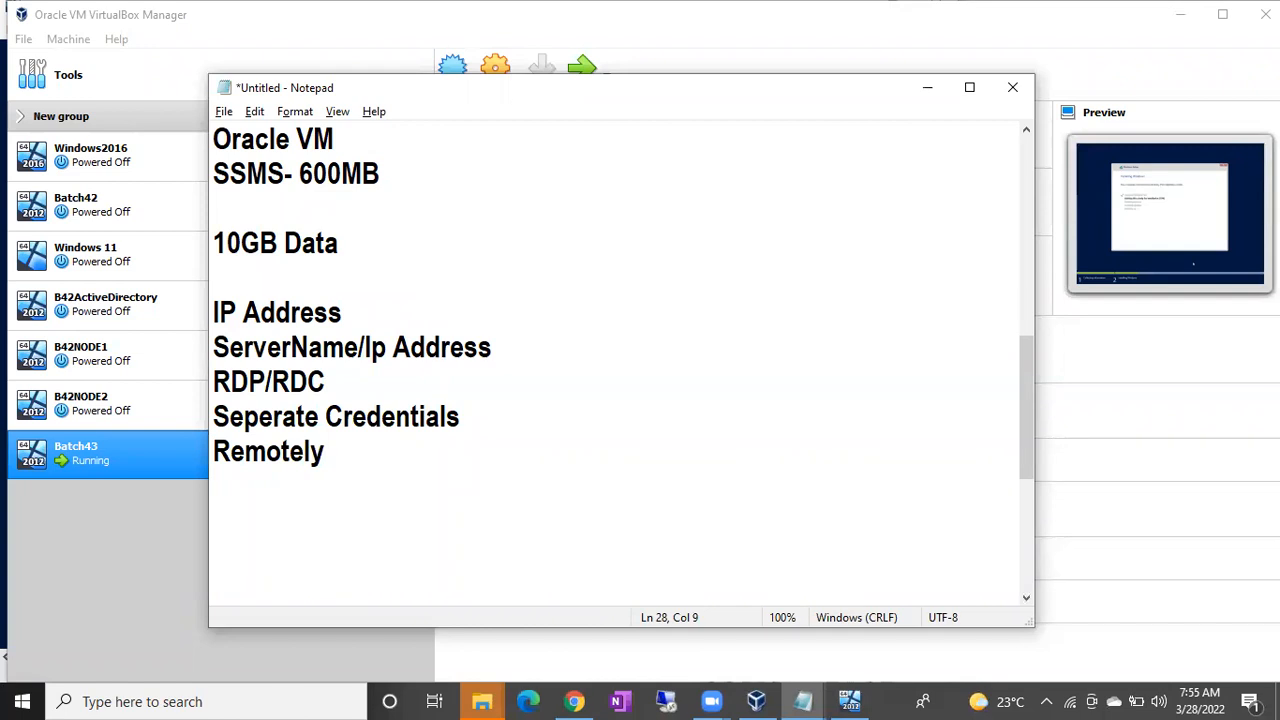
pyautogui.click(574, 701)
# Search the web for 'draw io' and open the app.diagrams.net result.
pyautogui.write('draw i')
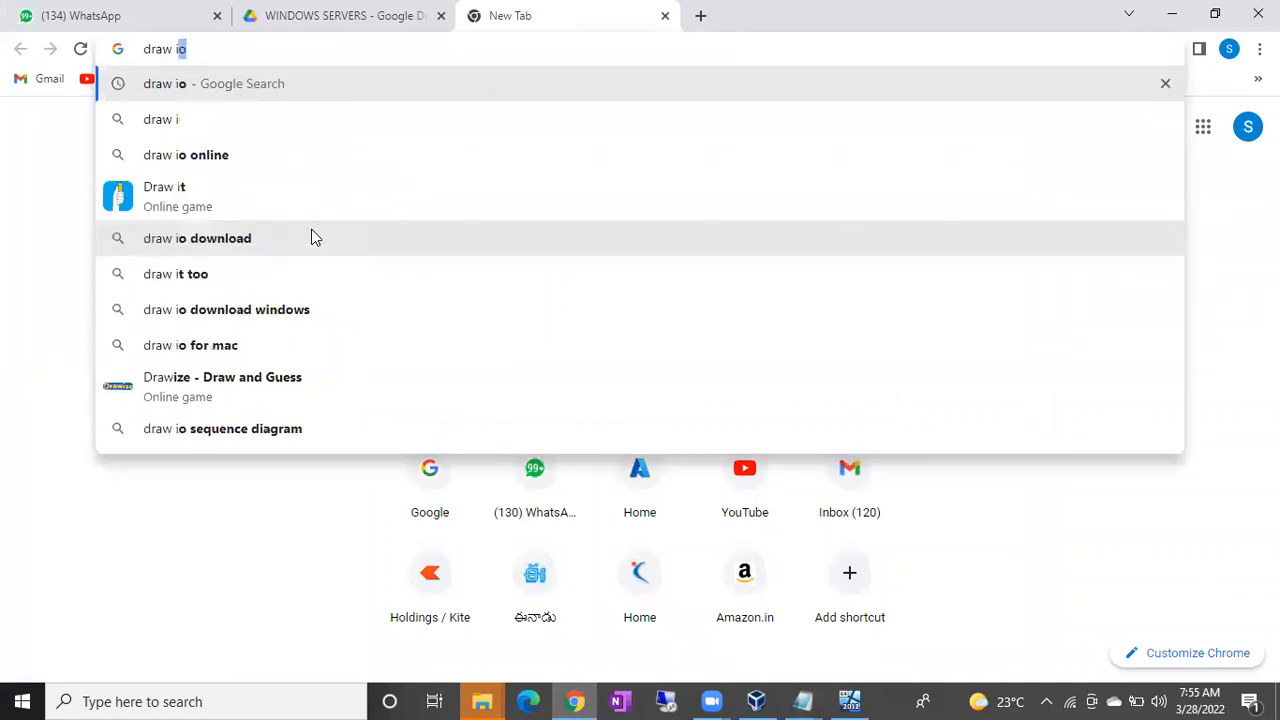
pyautogui.press('Return')
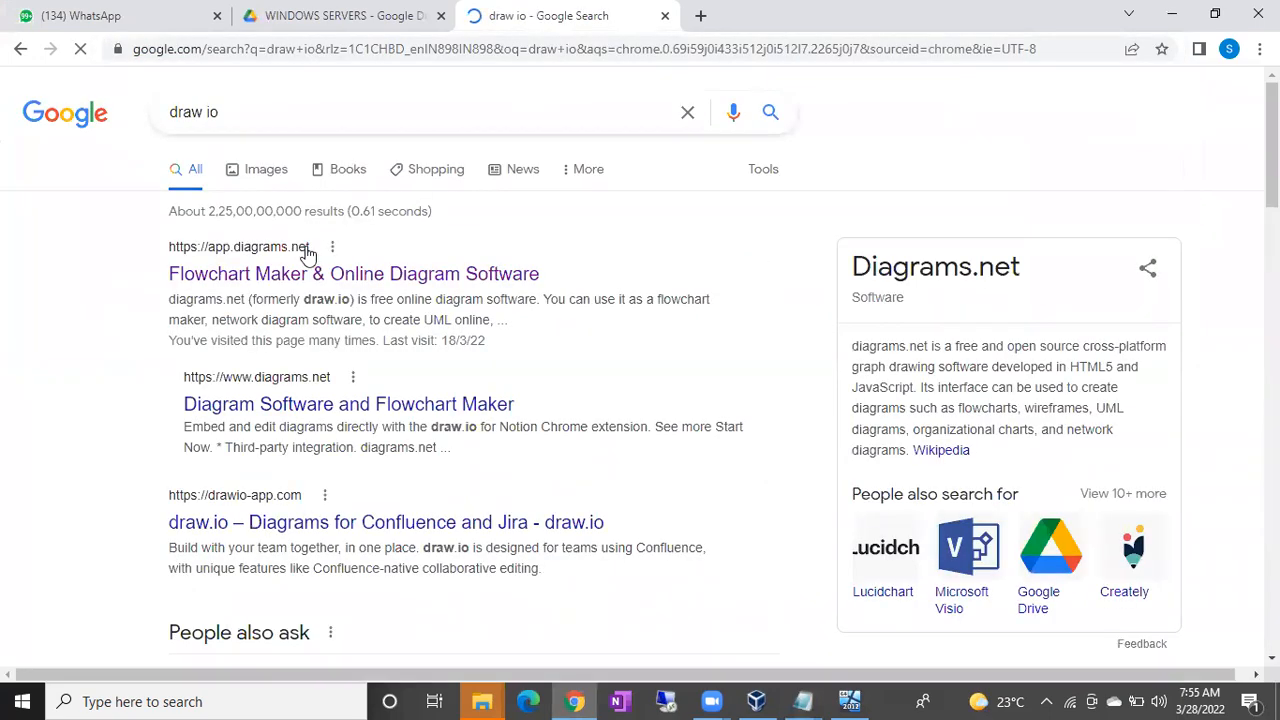
pyautogui.click(299, 270)
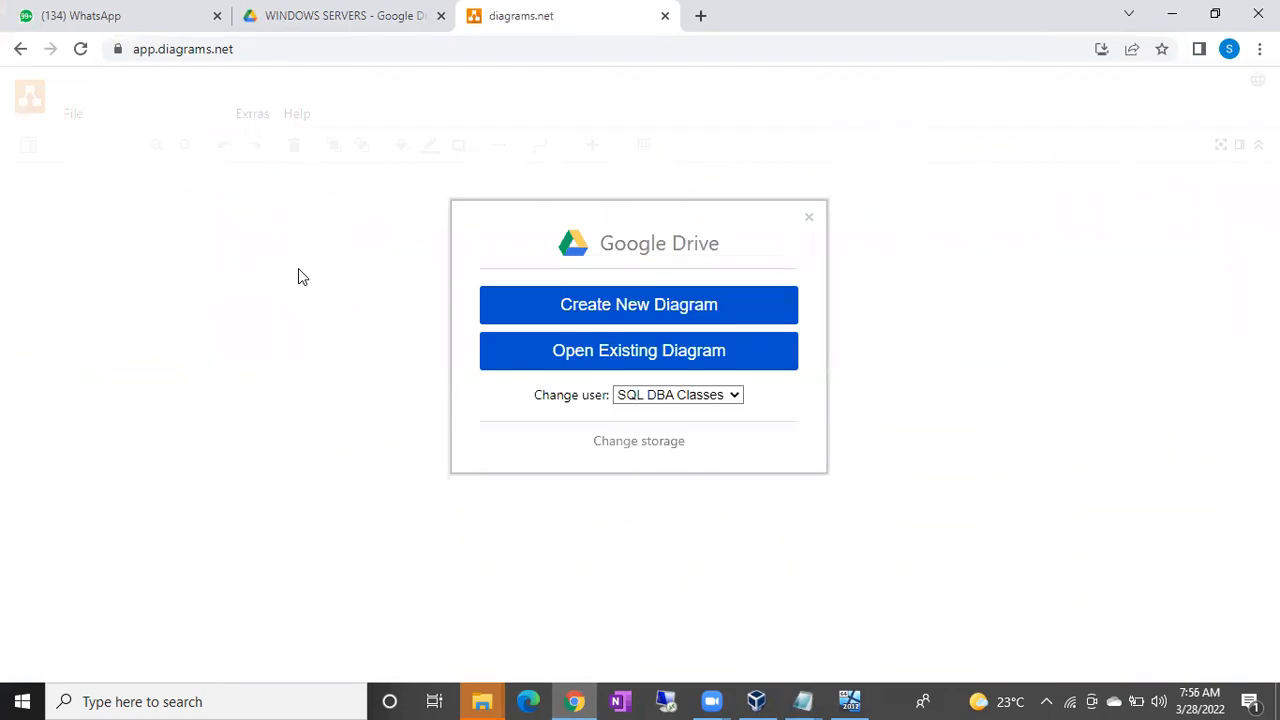
# Create a new diagram named 'Batch 43' in the Google Drive root folder.
pyautogui.click(600, 306)
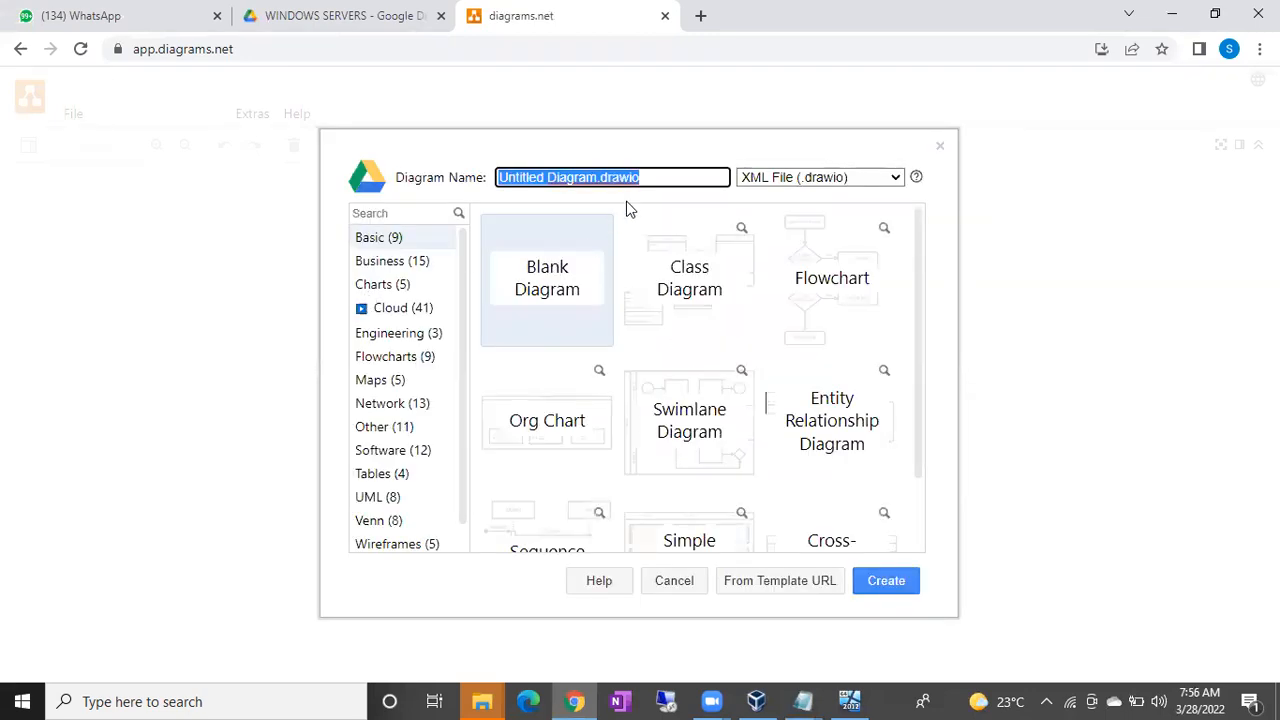
pyautogui.write('Batch 43')
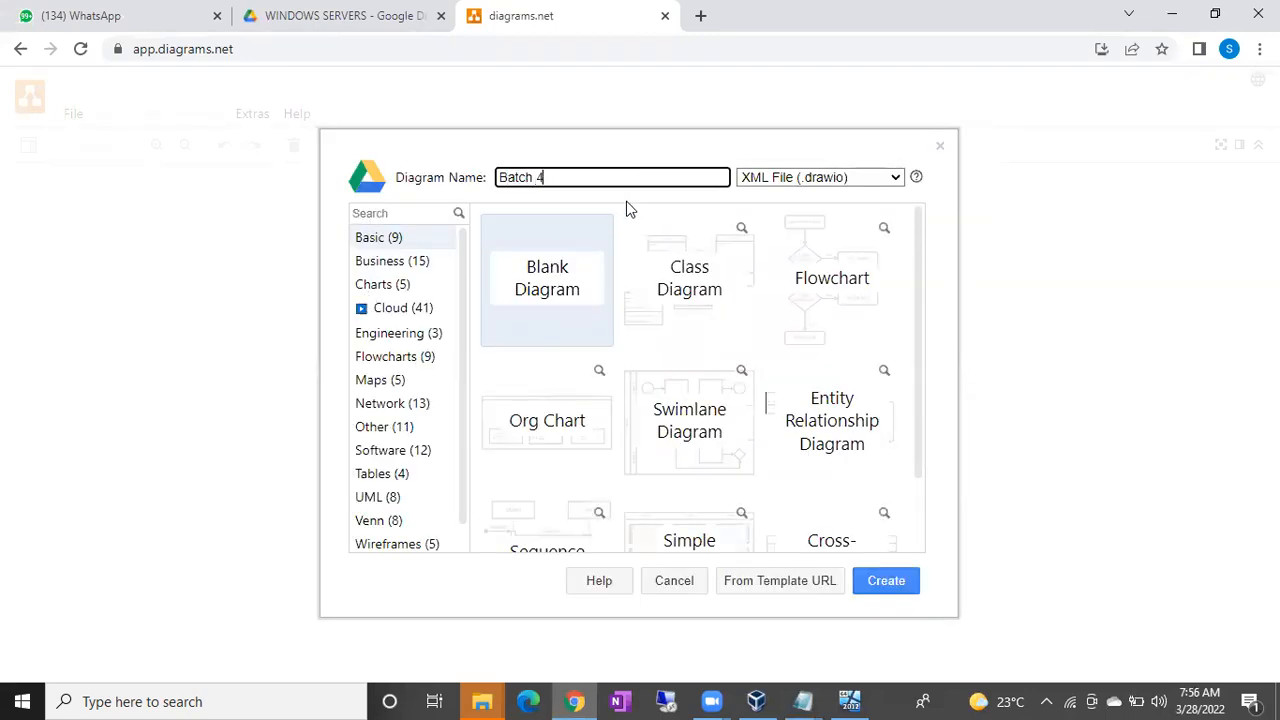
pyautogui.press('Return')
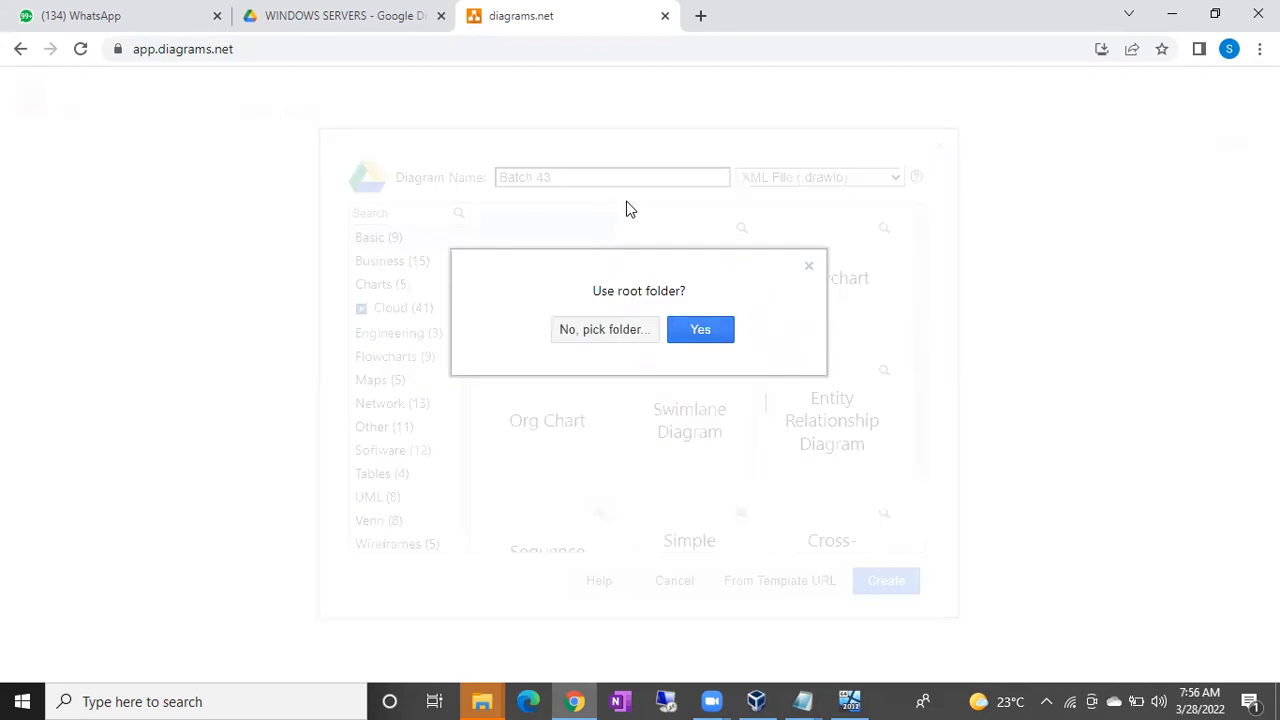
pyautogui.click(708, 334)
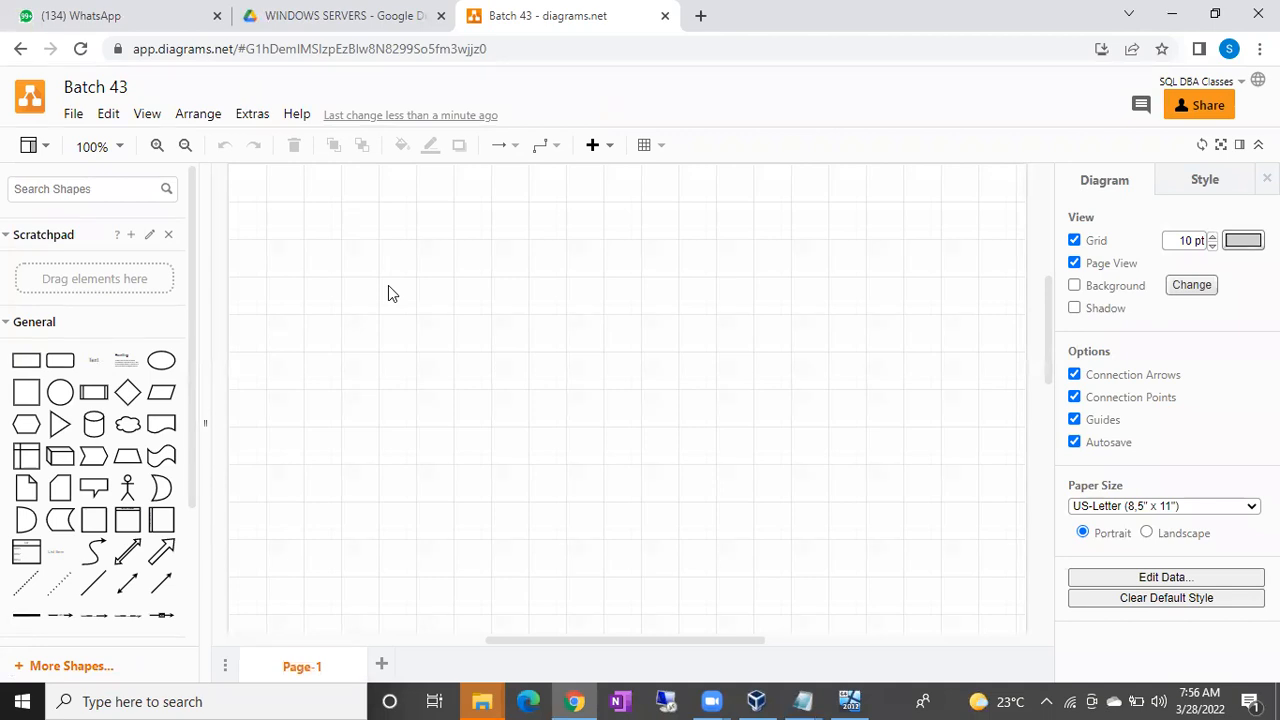
# Put the cursor in the shape search box and clear what was typed.
pyautogui.click(73, 188)
pyautogui.write('w')
pyautogui.press('BackSpace')
pyautogui.press('BackSpace')
# Insert a plain rectangle and move and resize it into a large box near the top left.
pyautogui.click(28, 361)
pyautogui.moveTo(582, 404); pyautogui.dragTo(276, 292)
pyautogui.moveTo(368, 313); pyautogui.dragTo(667, 537)
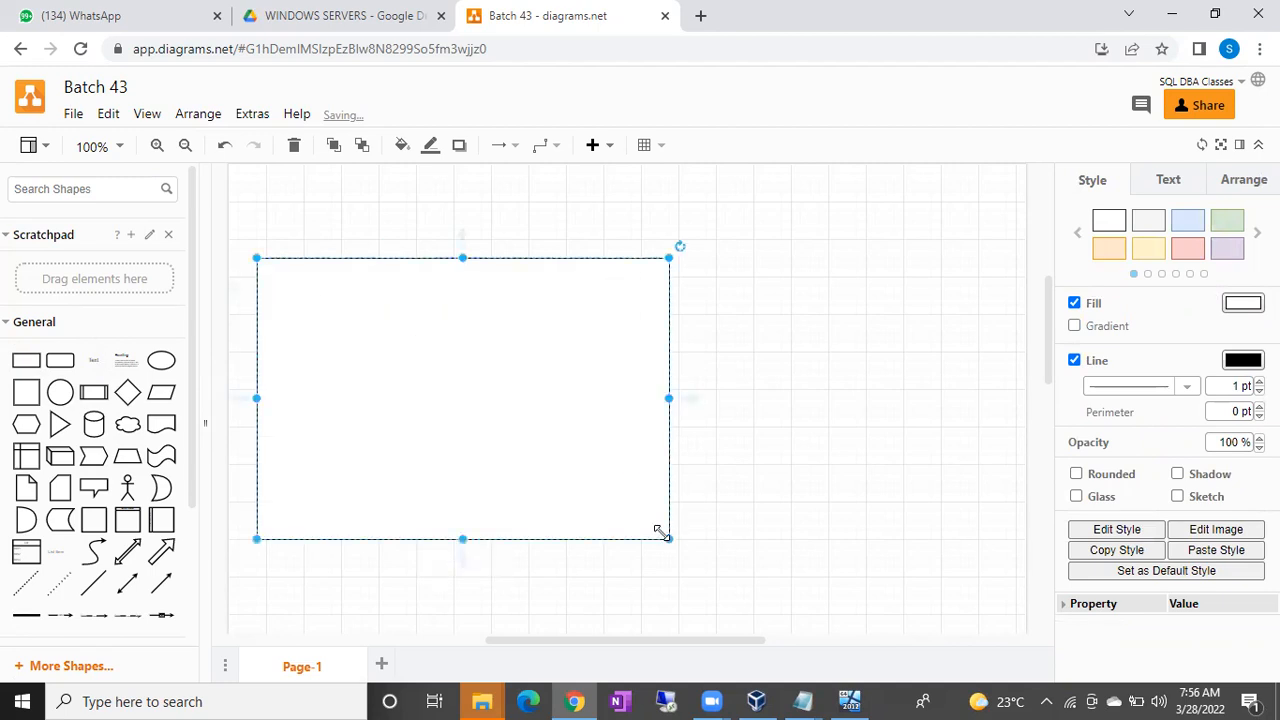
pyautogui.moveTo(540, 451); pyautogui.dragTo(521, 454)
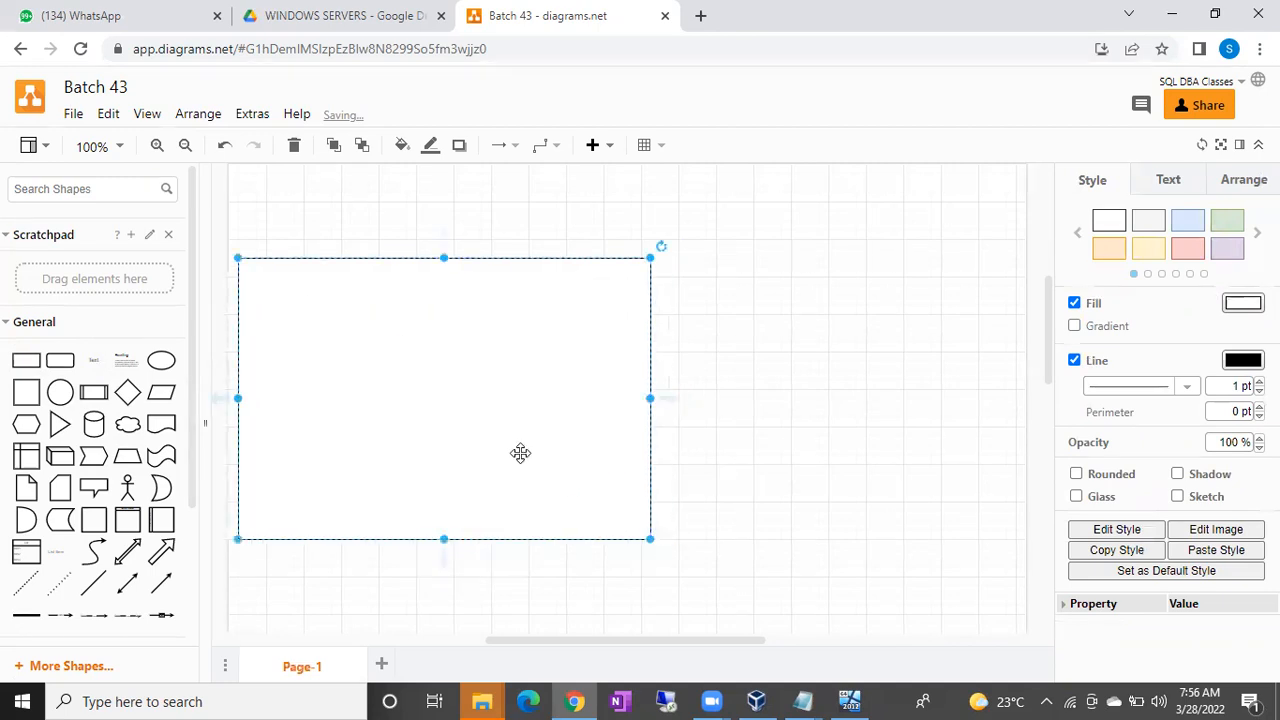
pyautogui.doubleClick(825, 428)
# Add a text label reading 'Infosys' on the page.
pyautogui.click(825, 428)
pyautogui.press('BackSpace')
pyautogui.write('Infosys')
pyautogui.click(948, 353)
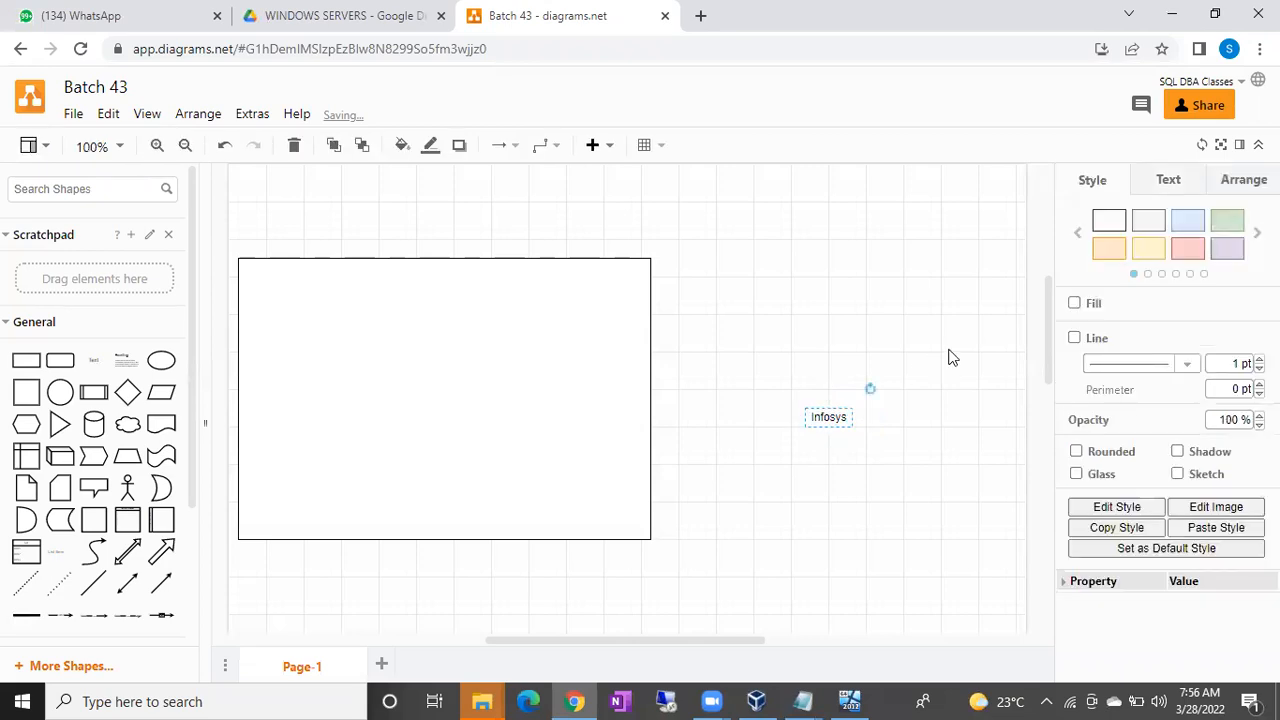
pyautogui.click(829, 418)
# Make the Infosys label bold at 25 pt and move it just above the rectangle.
pyautogui.click(1170, 180)
pyautogui.doubleClick(1234, 269)
pyautogui.write('24')
pyautogui.press('Return')
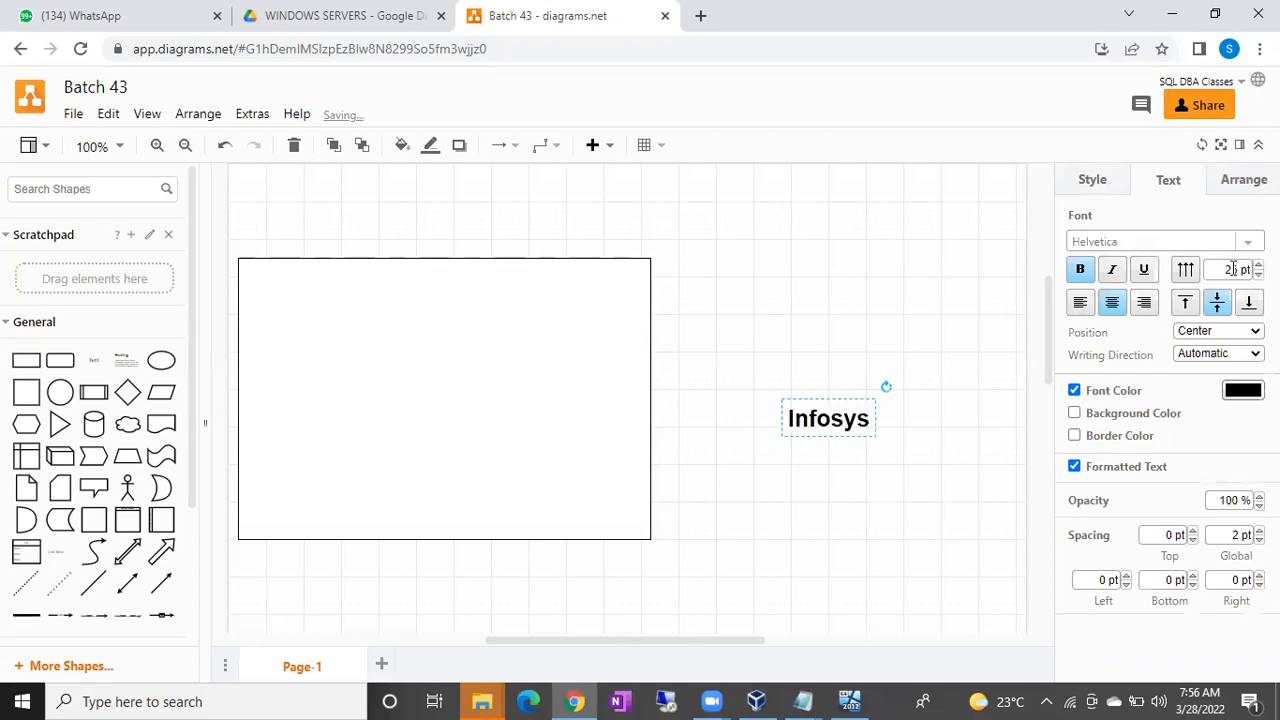
pyautogui.click(1047, 267)
pyautogui.click(1047, 272)
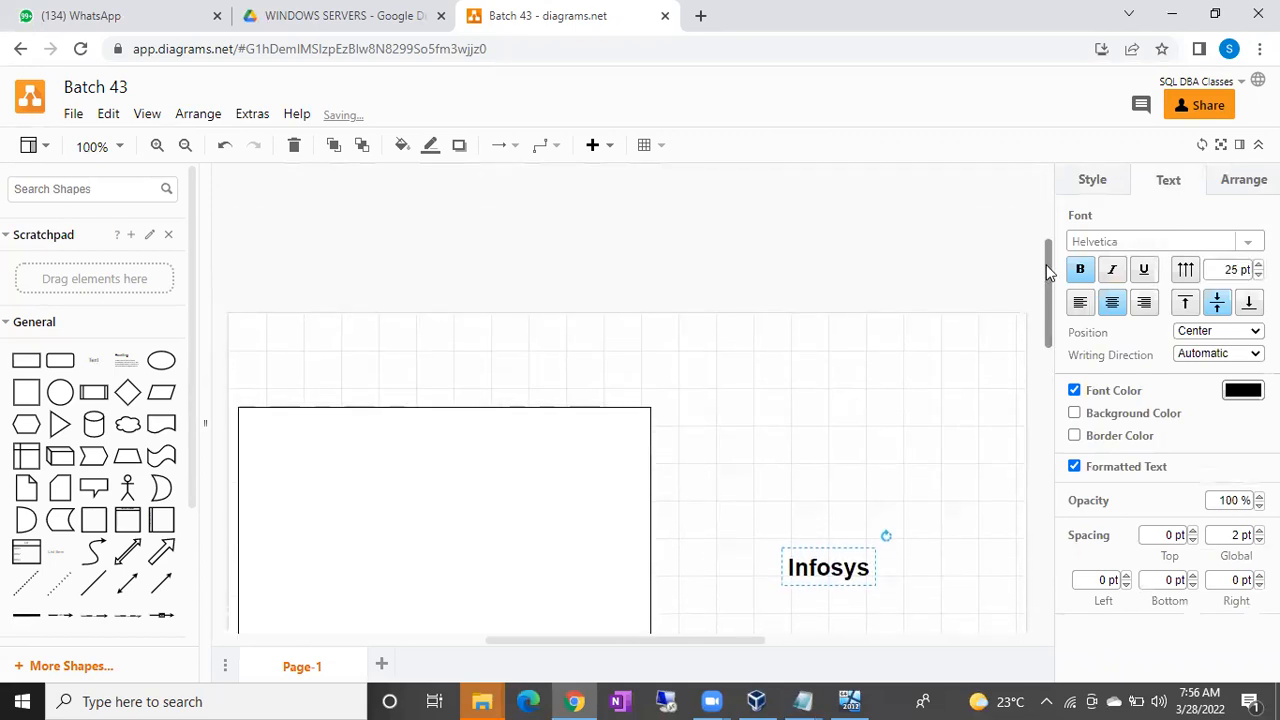
pyautogui.moveTo(824, 376); pyautogui.dragTo(430, 190)
pyautogui.click(802, 315)
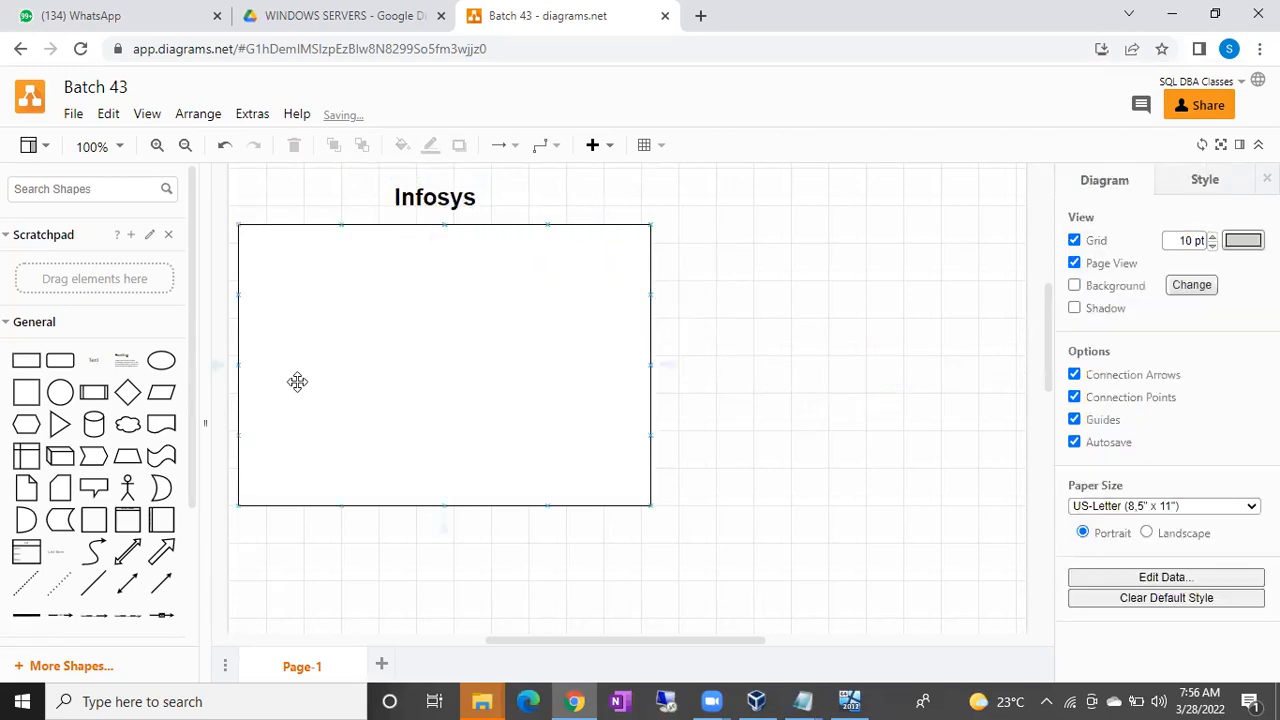
# Search shapes for 'windows server' and place the Windows Server icon in the rectangle's top-left corner.
pyautogui.click(58, 190)
pyautogui.write('W')
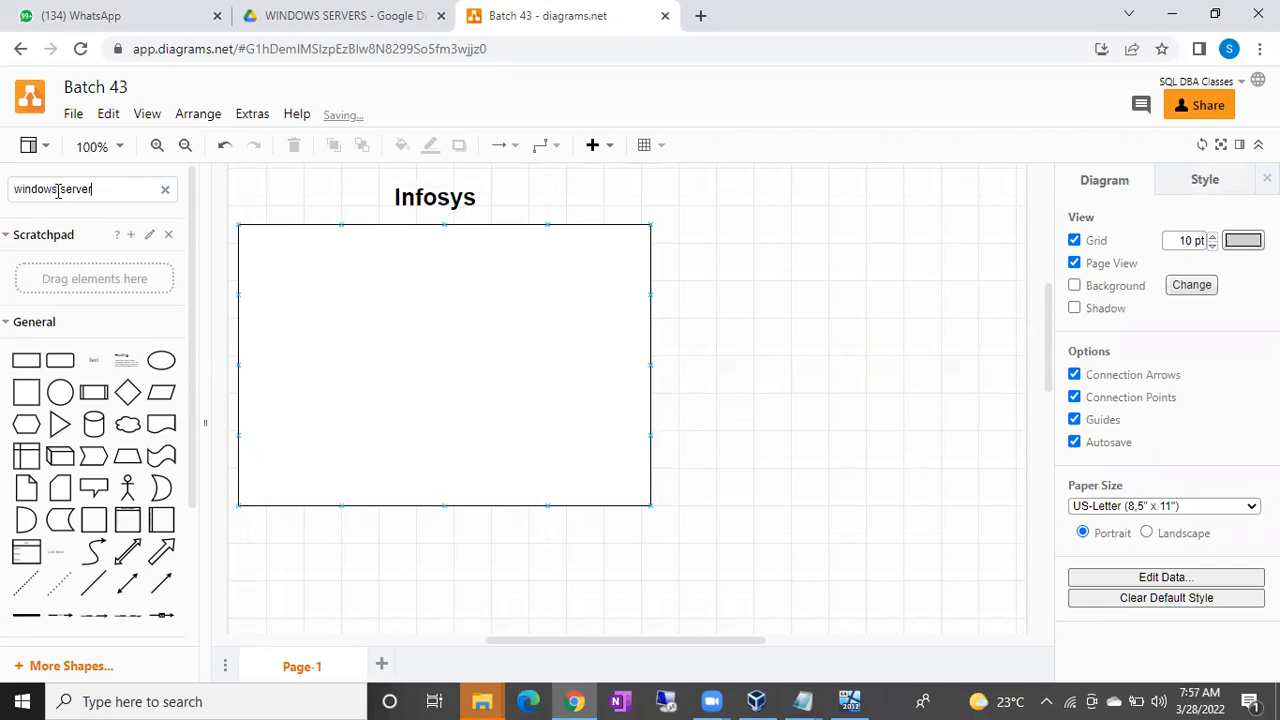
pyautogui.write('indows server')
pyautogui.press('Return')
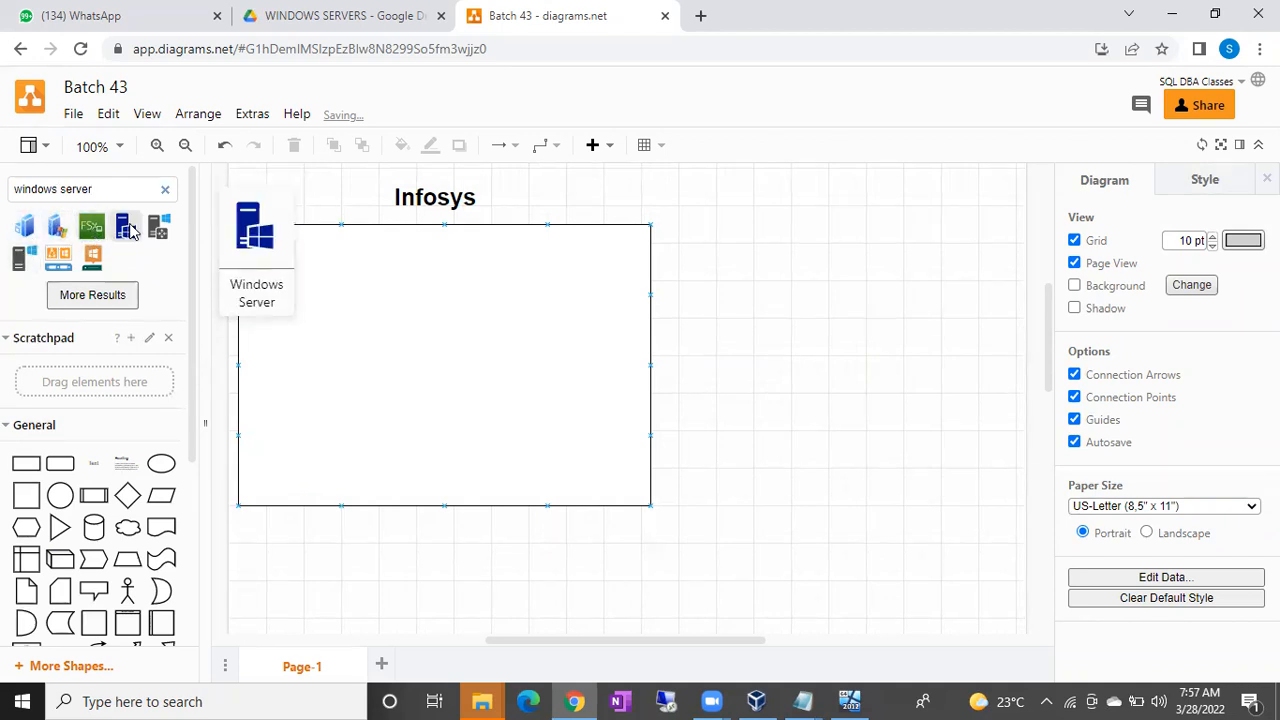
pyautogui.click(125, 228)
pyautogui.moveTo(625, 400); pyautogui.dragTo(302, 327)
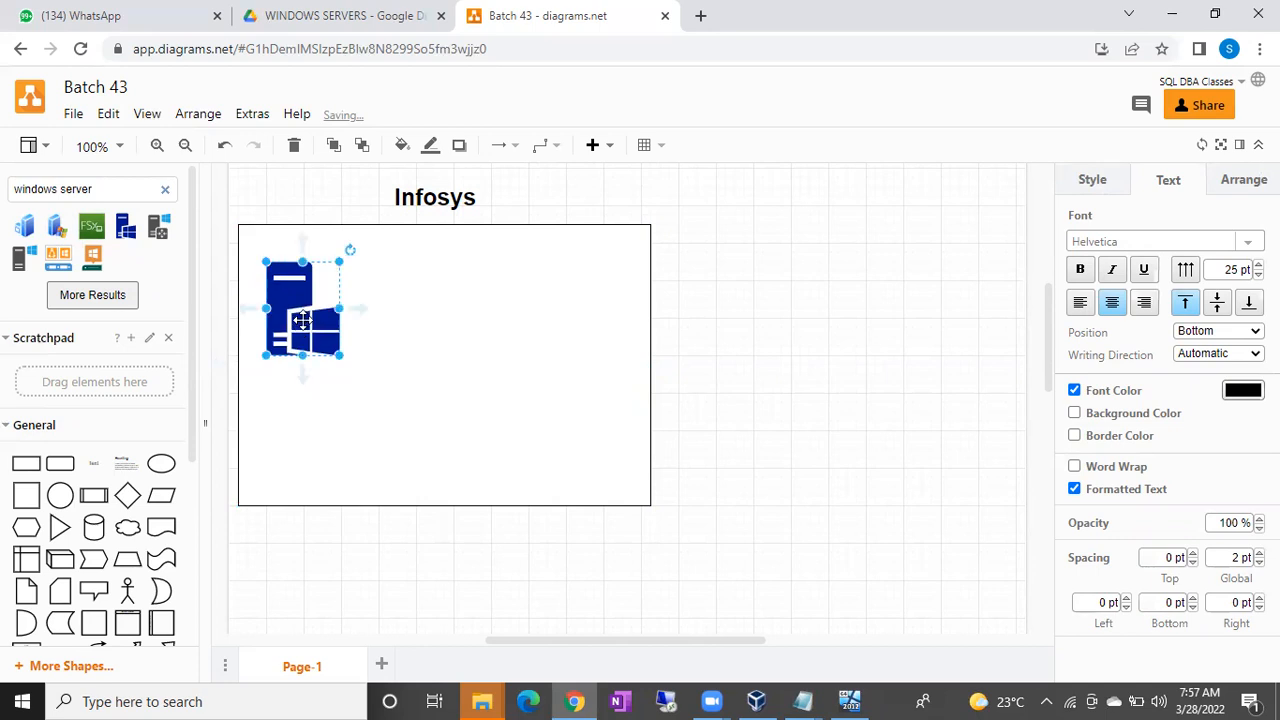
pyautogui.click(812, 373)
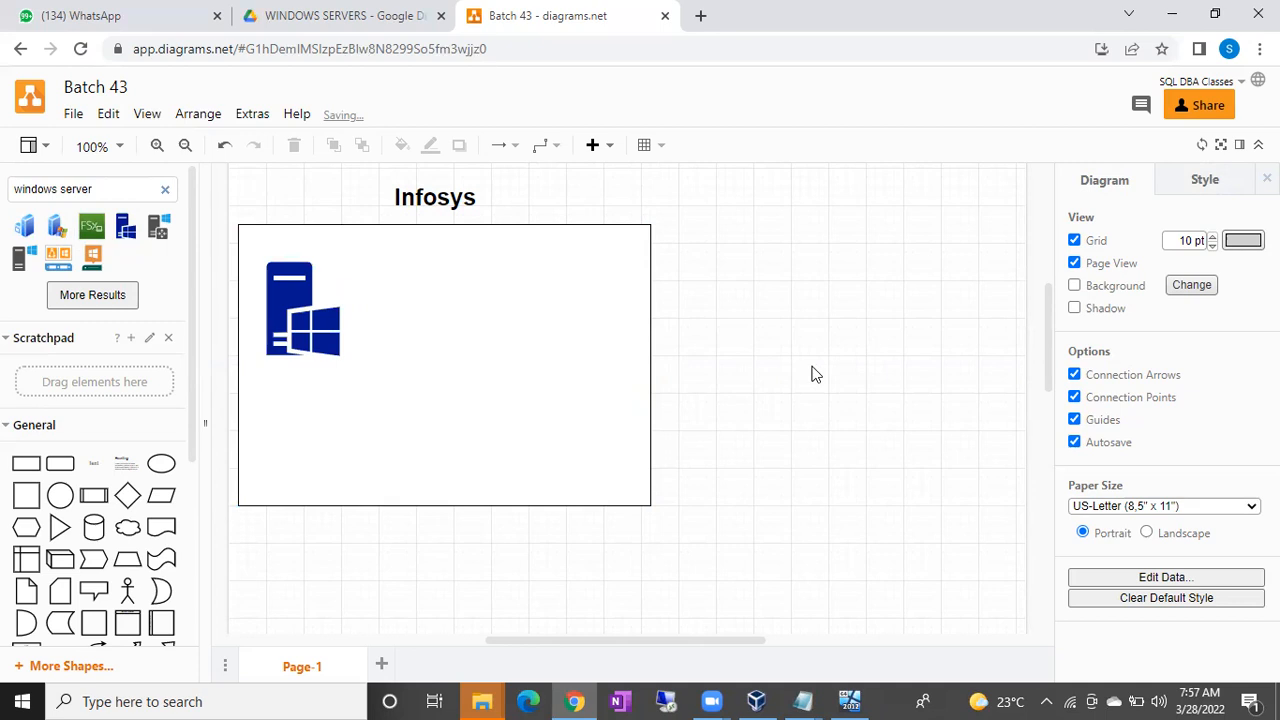
# Add a 'Server Name' text label inside the Infosys box above the server icon.
pyautogui.doubleClick(812, 373)
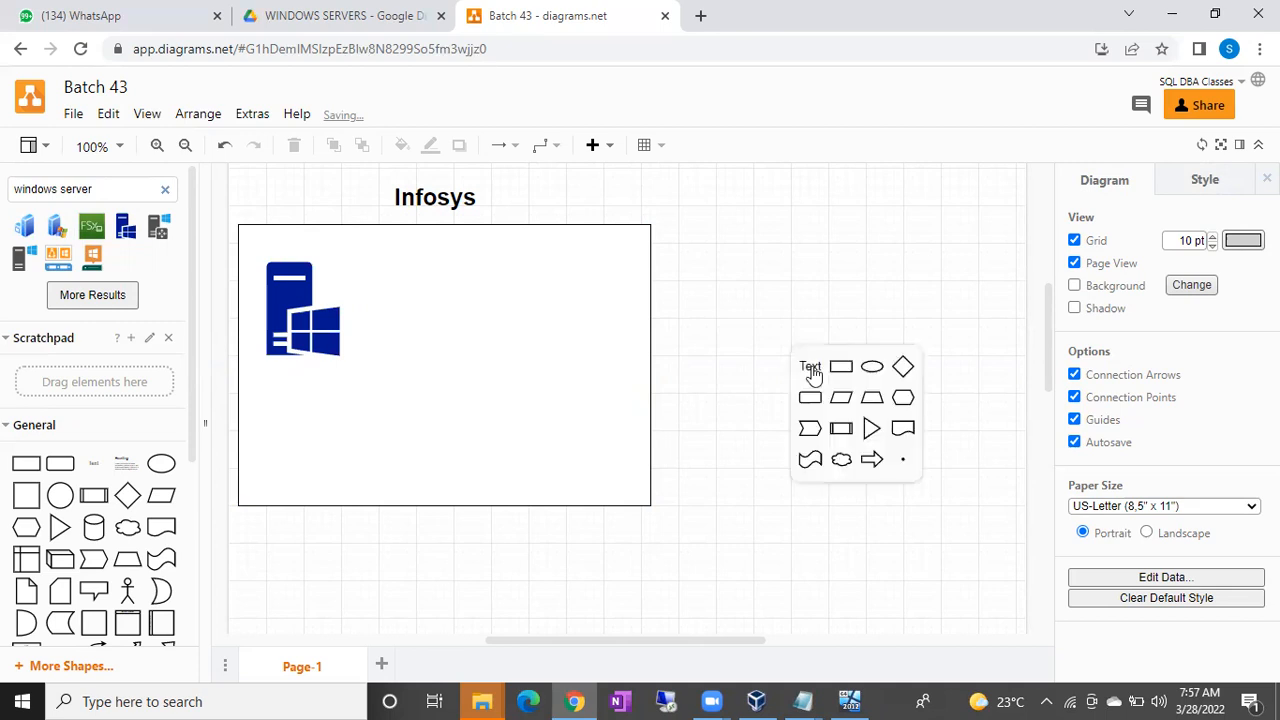
pyautogui.click(811, 367)
pyautogui.write('Server')
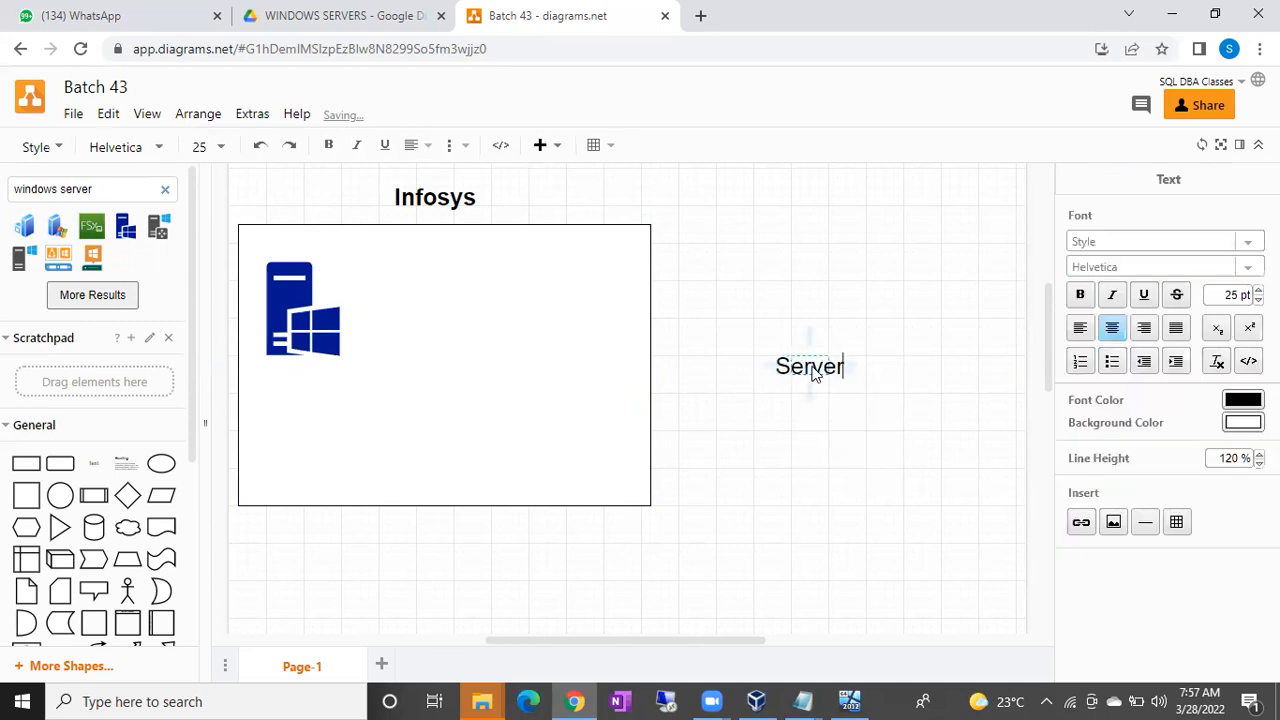
pyautogui.write(' Name')
pyautogui.press('Return')
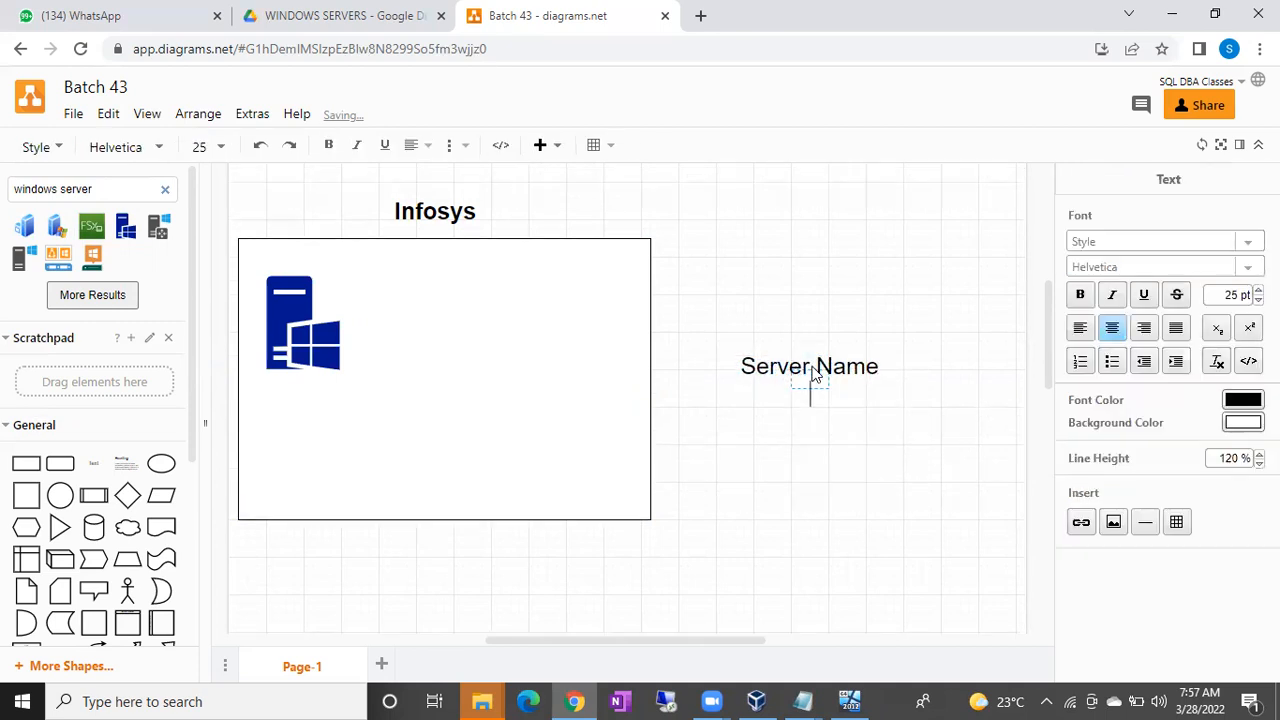
pyautogui.click(836, 268)
pyautogui.moveTo(817, 375); pyautogui.dragTo(332, 258)
# Add an 'IP Addresses' label below the server icon and nudge Server Name slightly left.
pyautogui.doubleClick(784, 347)
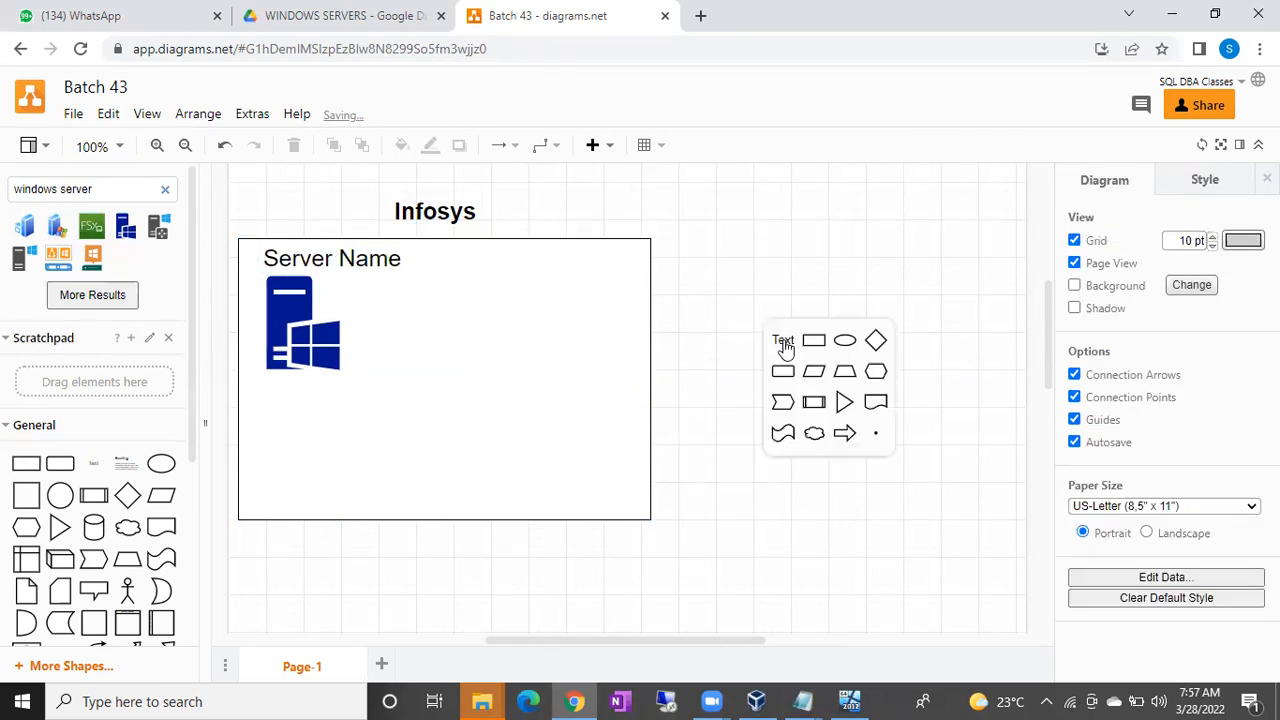
pyautogui.click(781, 340)
pyautogui.press('BackSpace')
pyautogui.write('IP')
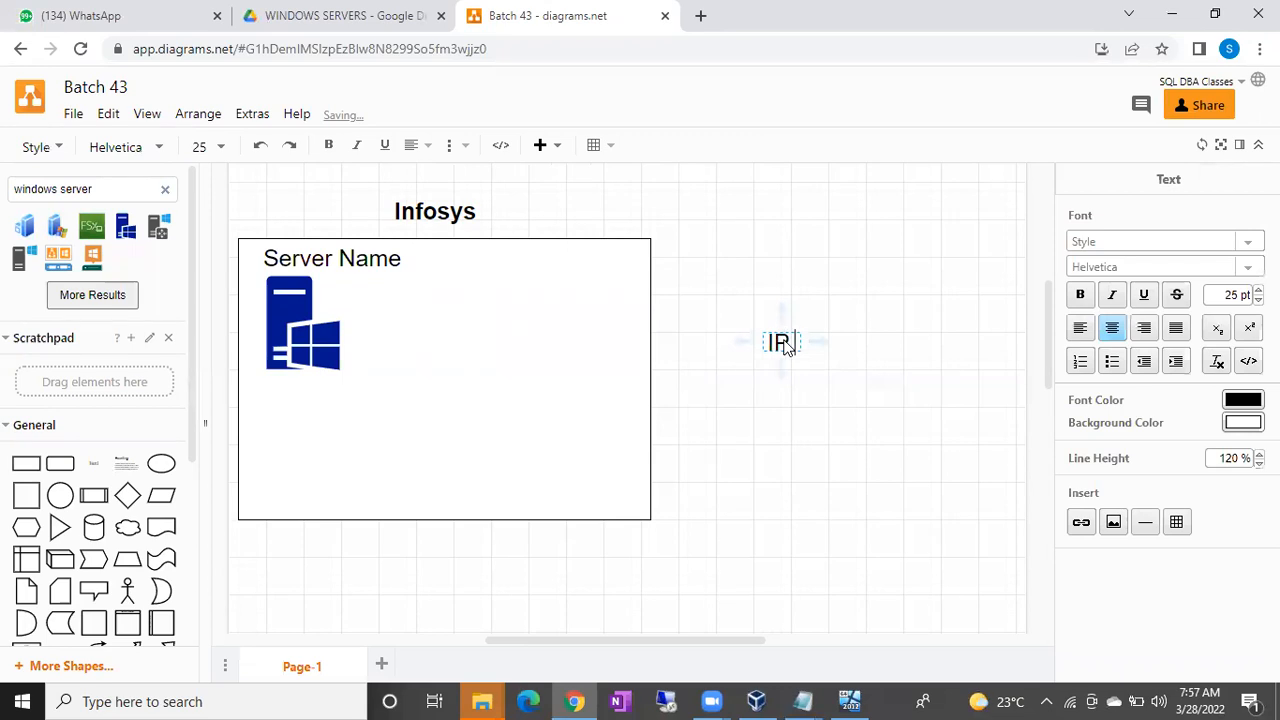
pyautogui.write(' Addresses')
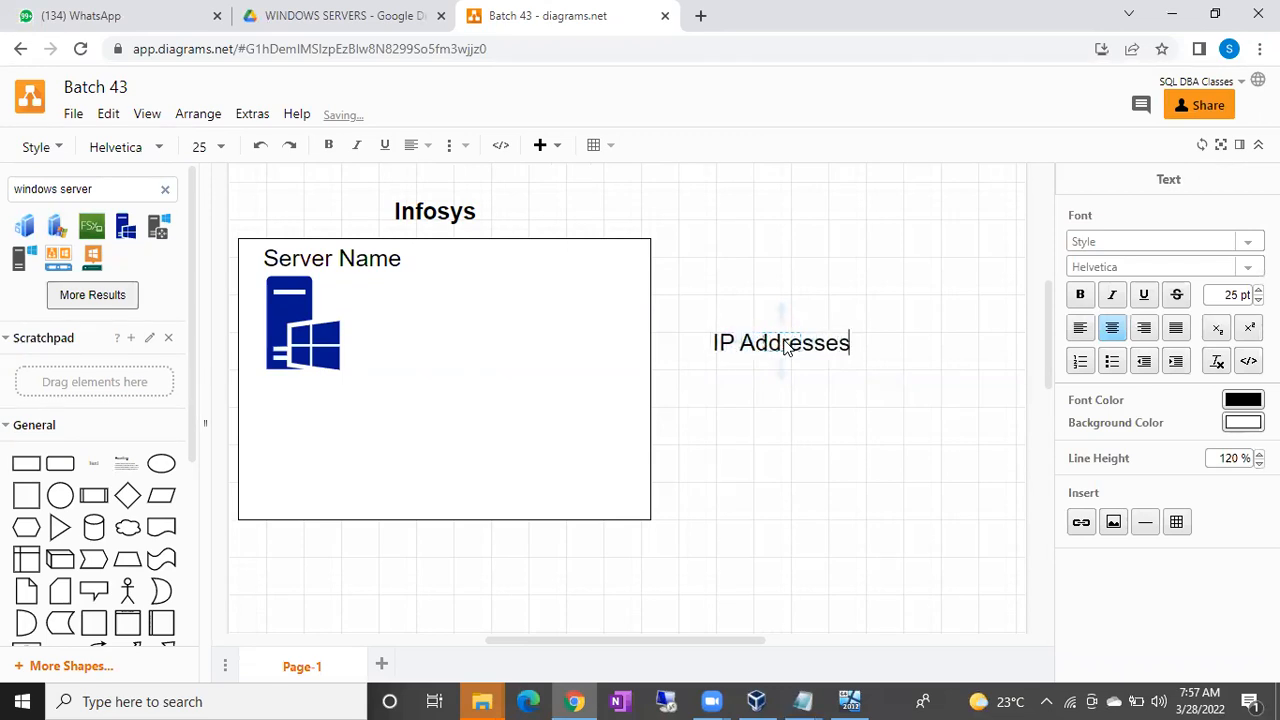
pyautogui.click(934, 262)
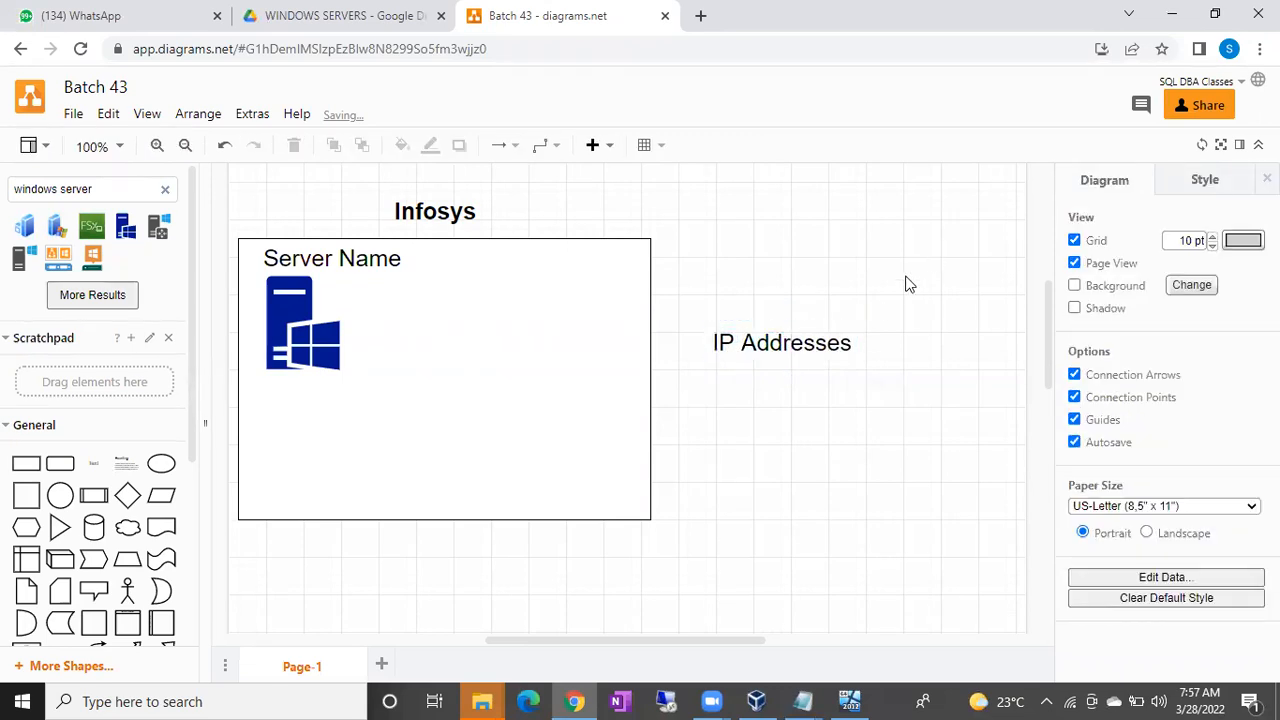
pyautogui.click(801, 345)
pyautogui.moveTo(801, 345); pyautogui.dragTo(335, 397)
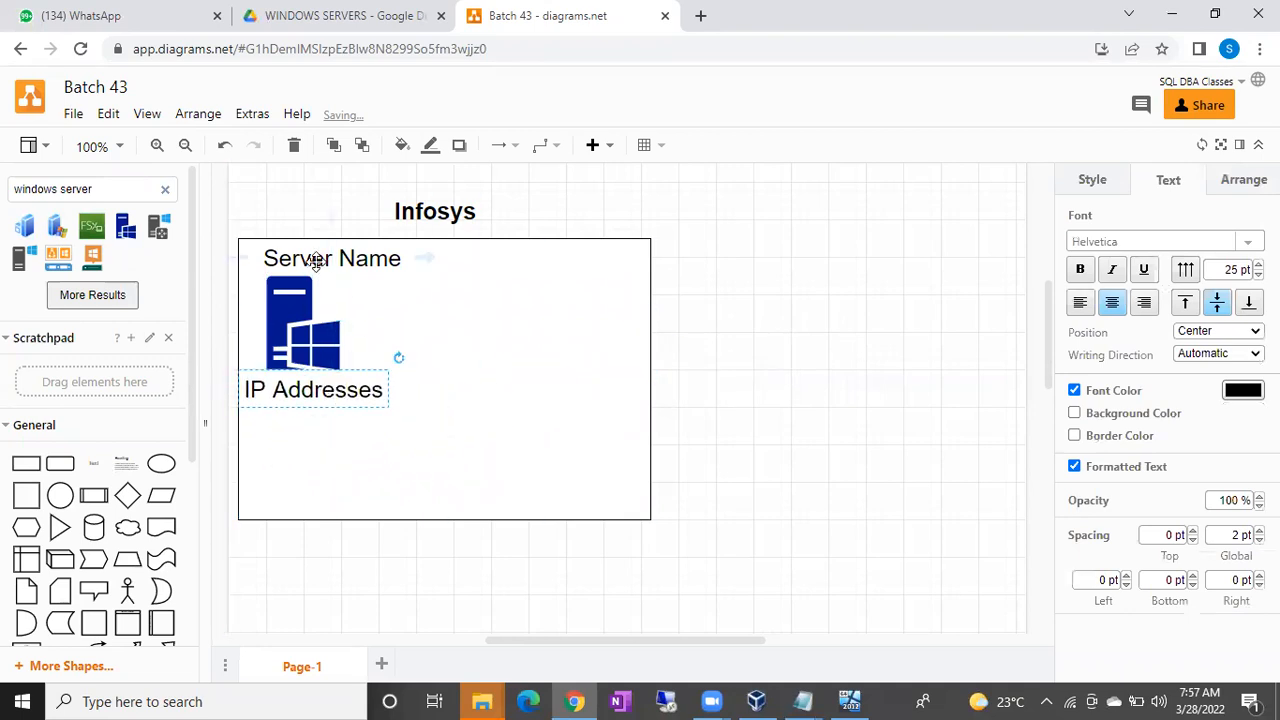
pyautogui.moveTo(316, 258); pyautogui.dragTo(307, 257)
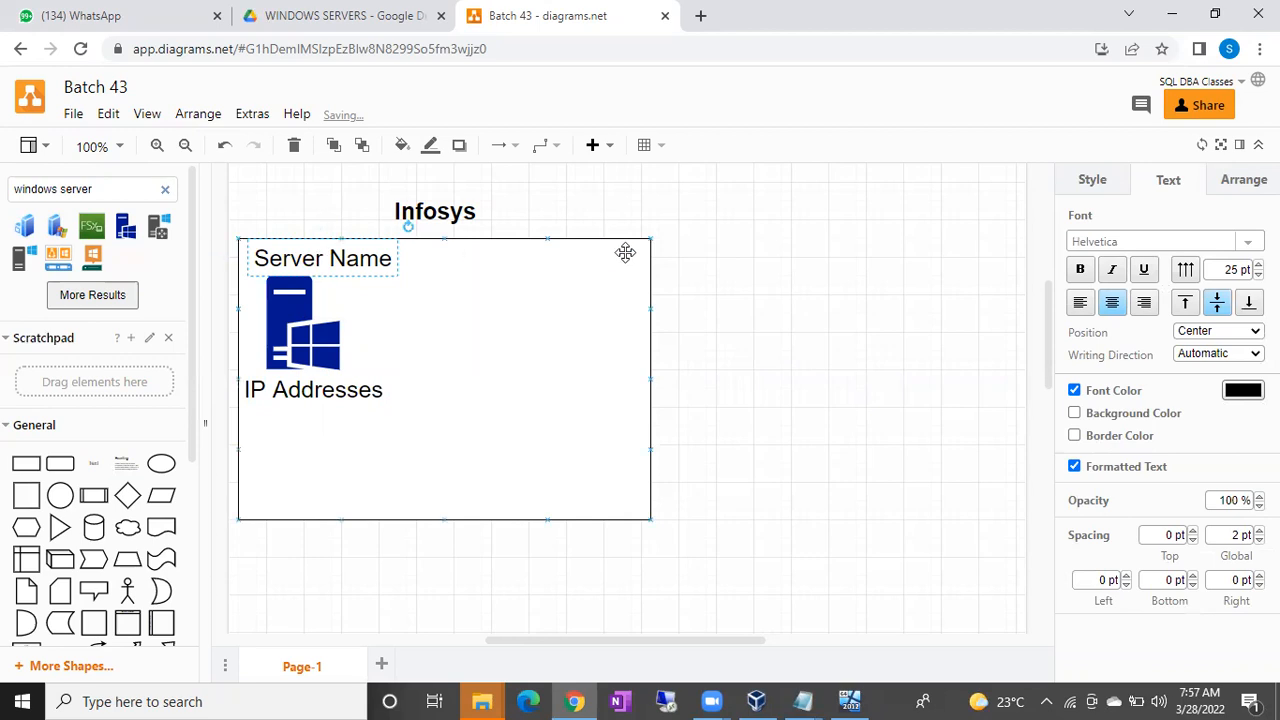
pyautogui.click(784, 290)
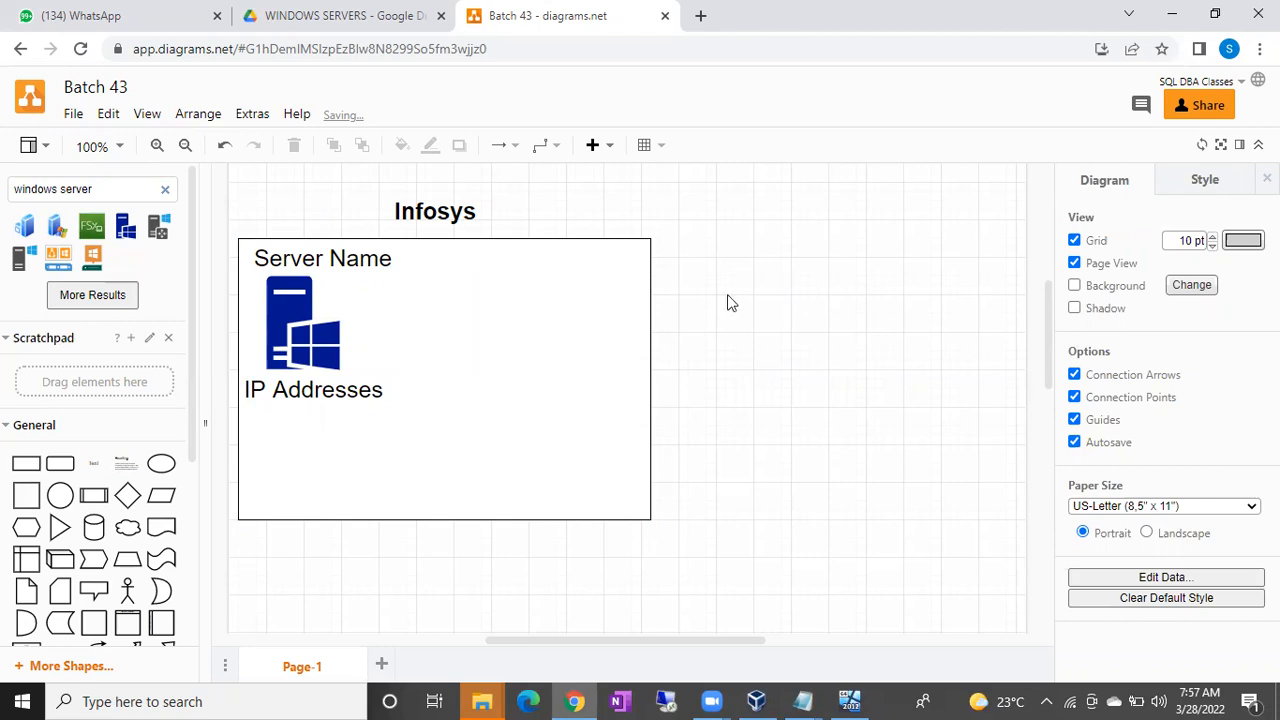
pyautogui.click(287, 338)
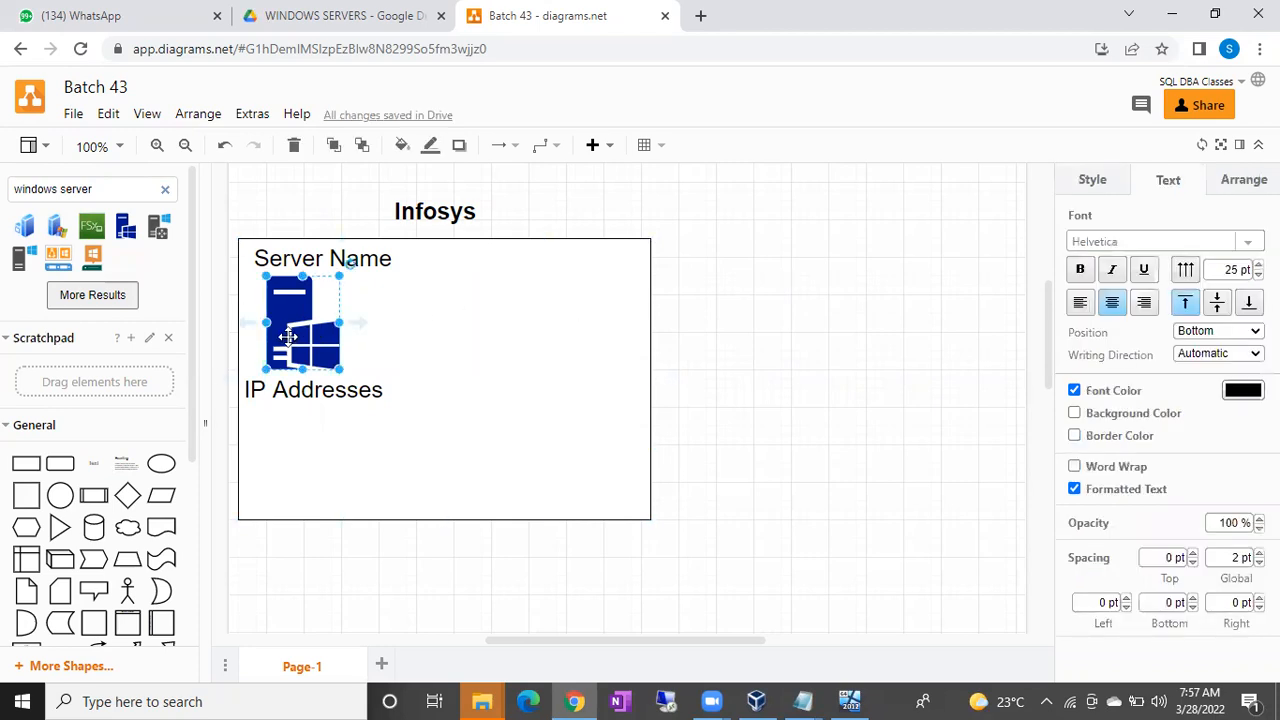
pyautogui.click(312, 394)
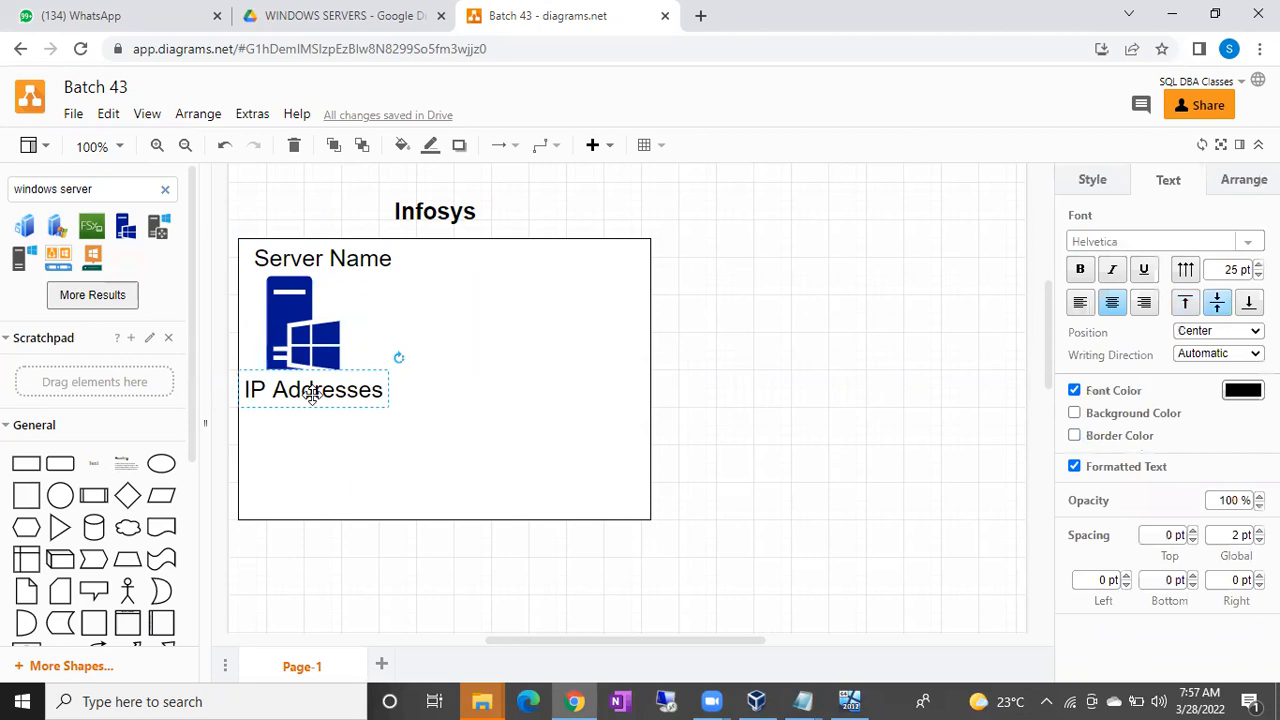
# Add a '10.10.14.36' label beneath IP Addresses in the box and clear the shape search.
pyautogui.doubleClick(741, 337)
pyautogui.click(740, 333)
pyautogui.write('10.10.1')
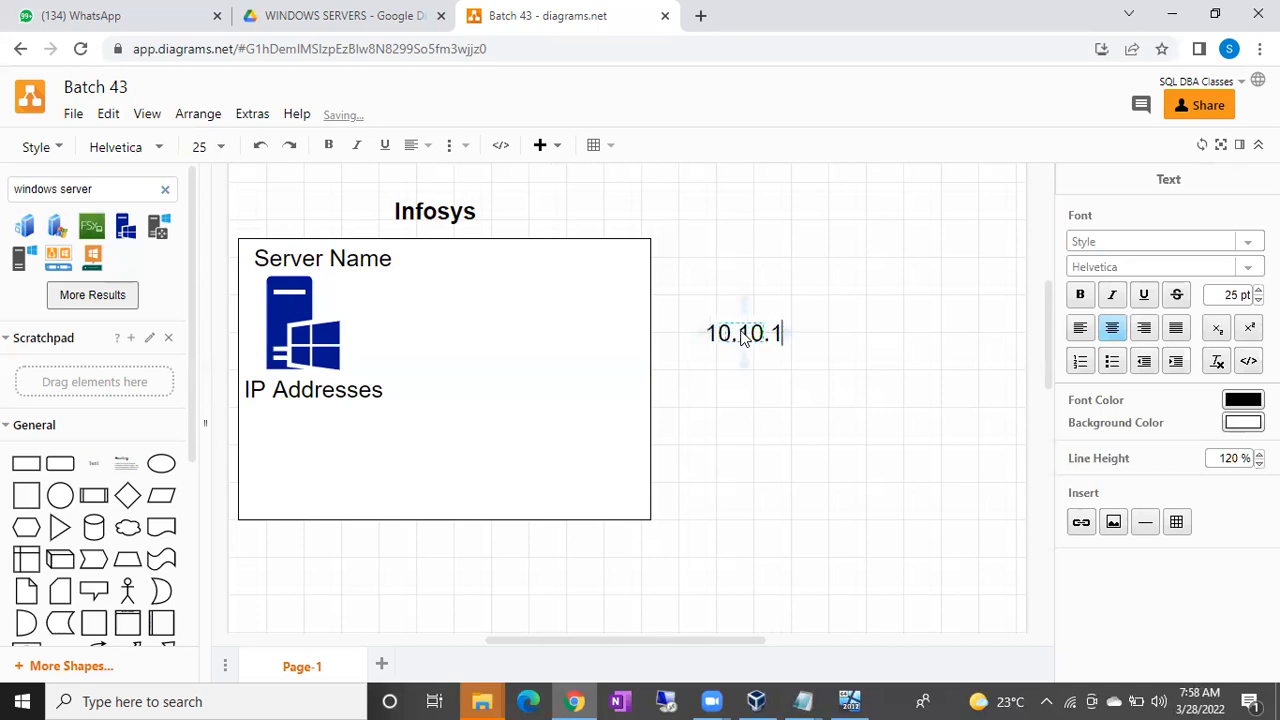
pyautogui.write('4.36')
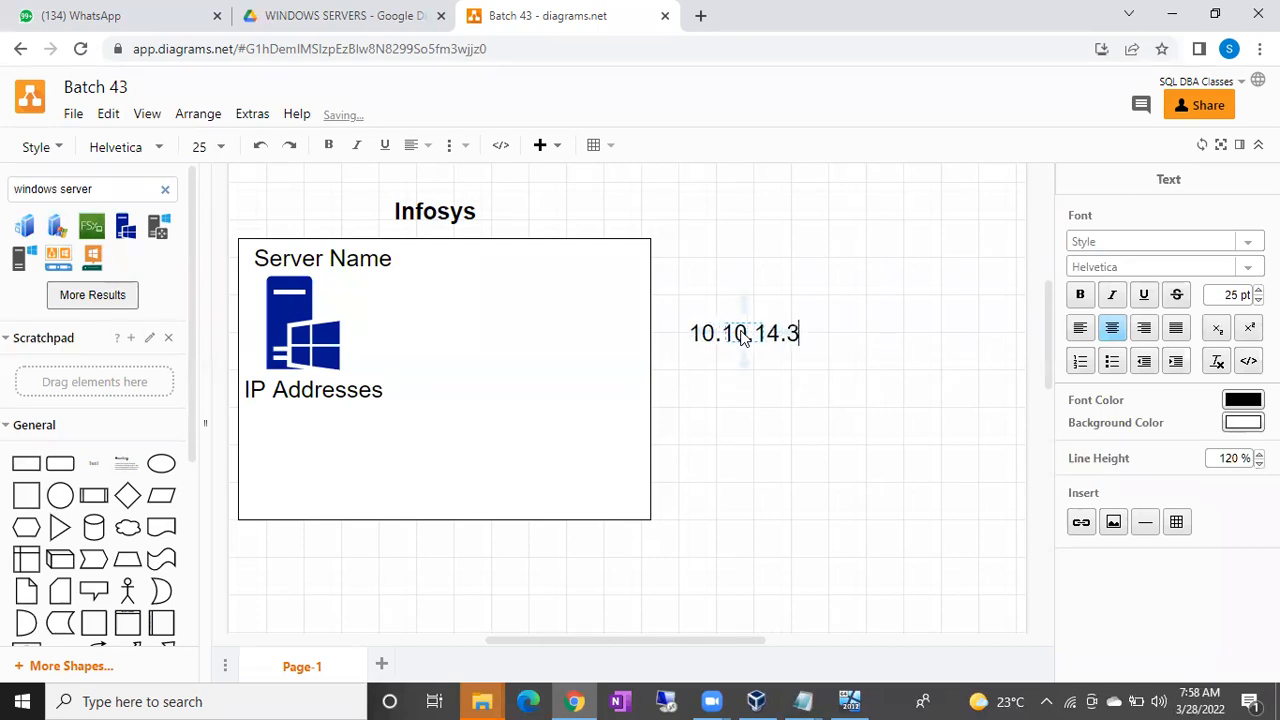
pyautogui.click(884, 272)
pyautogui.moveTo(772, 330); pyautogui.dragTo(335, 419)
pyautogui.click(805, 347)
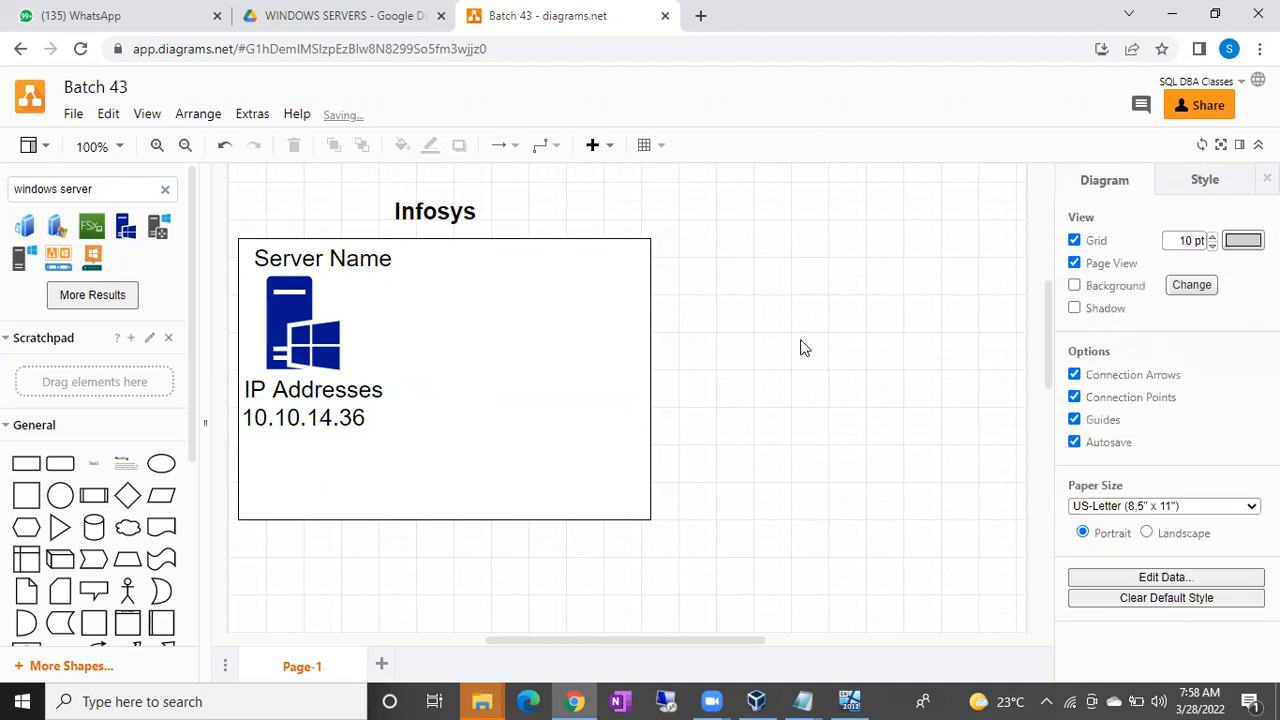
pyautogui.click(312, 330)
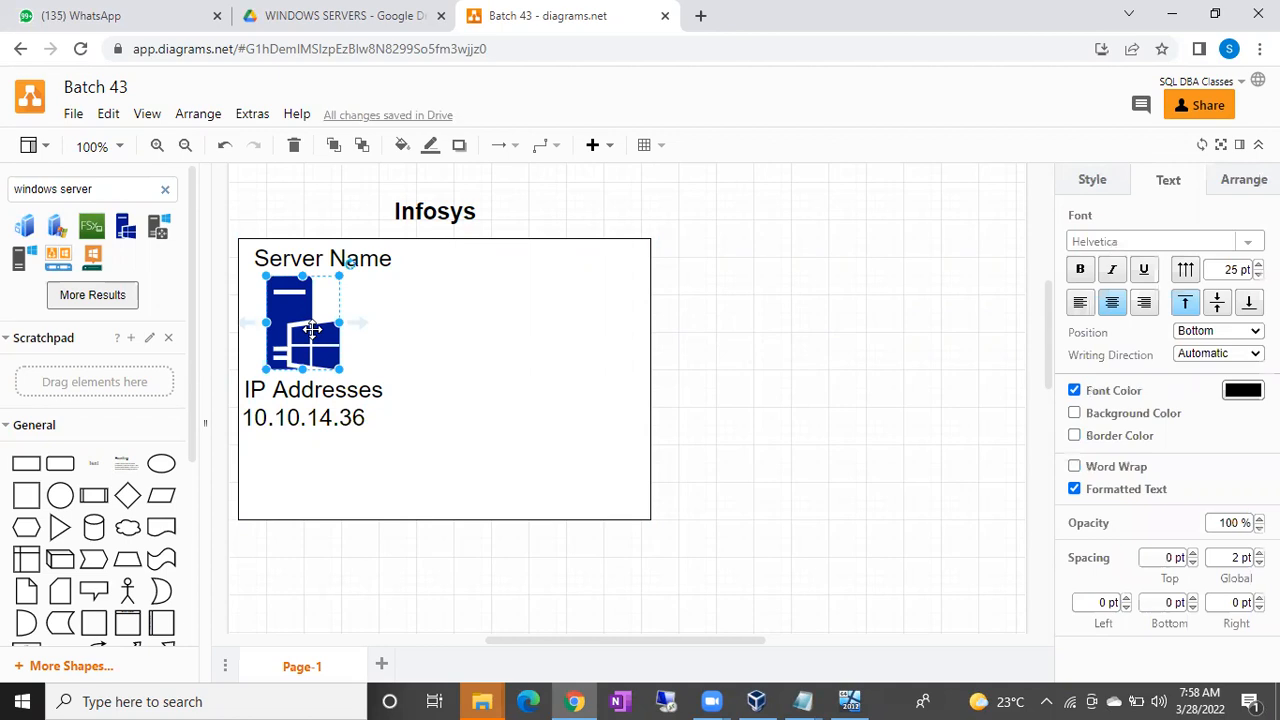
pyautogui.click(165, 192)
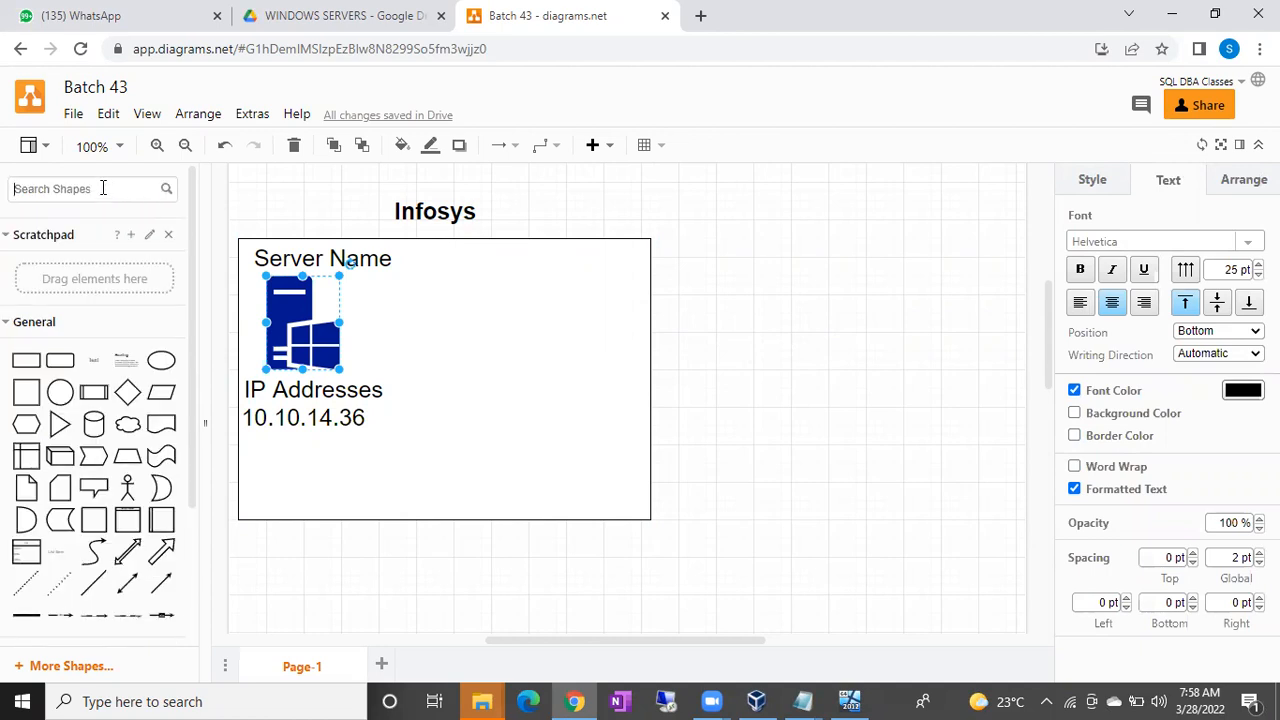
# Search shapes for 'user' and insert the blue User icon, undoing an accidental box move.
pyautogui.write('user')
pyautogui.press('Return')
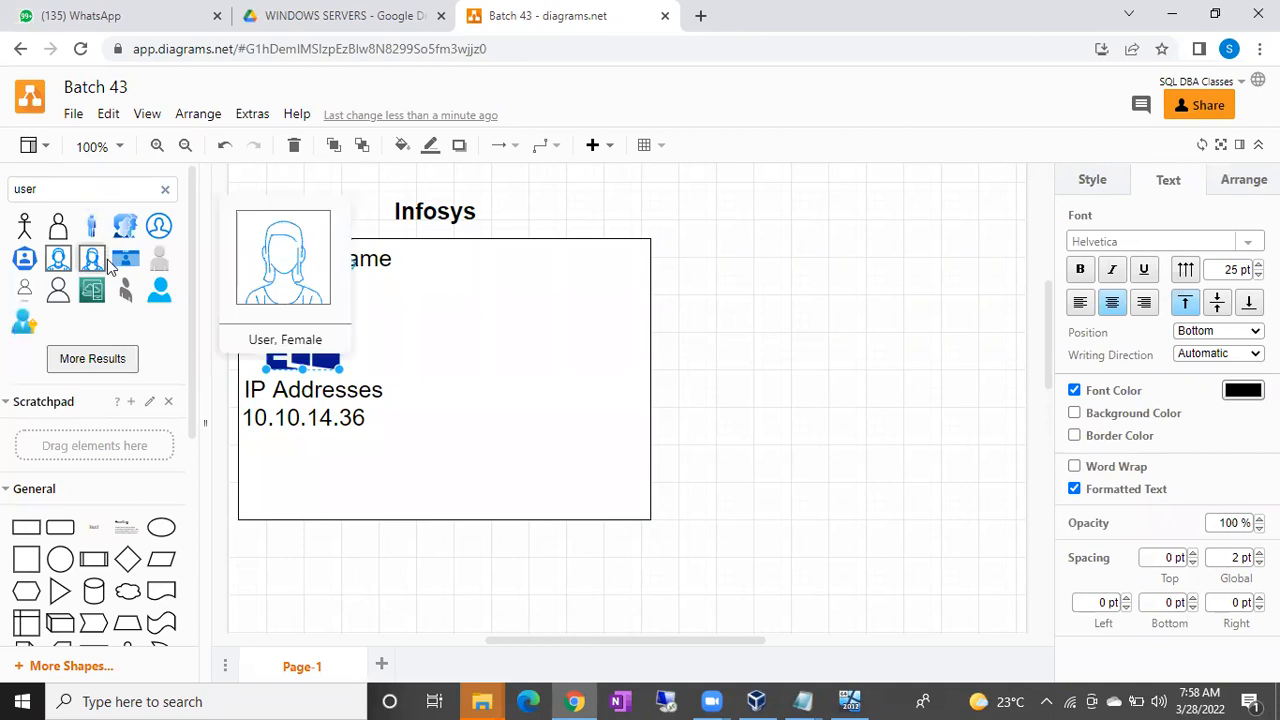
pyautogui.click(160, 290)
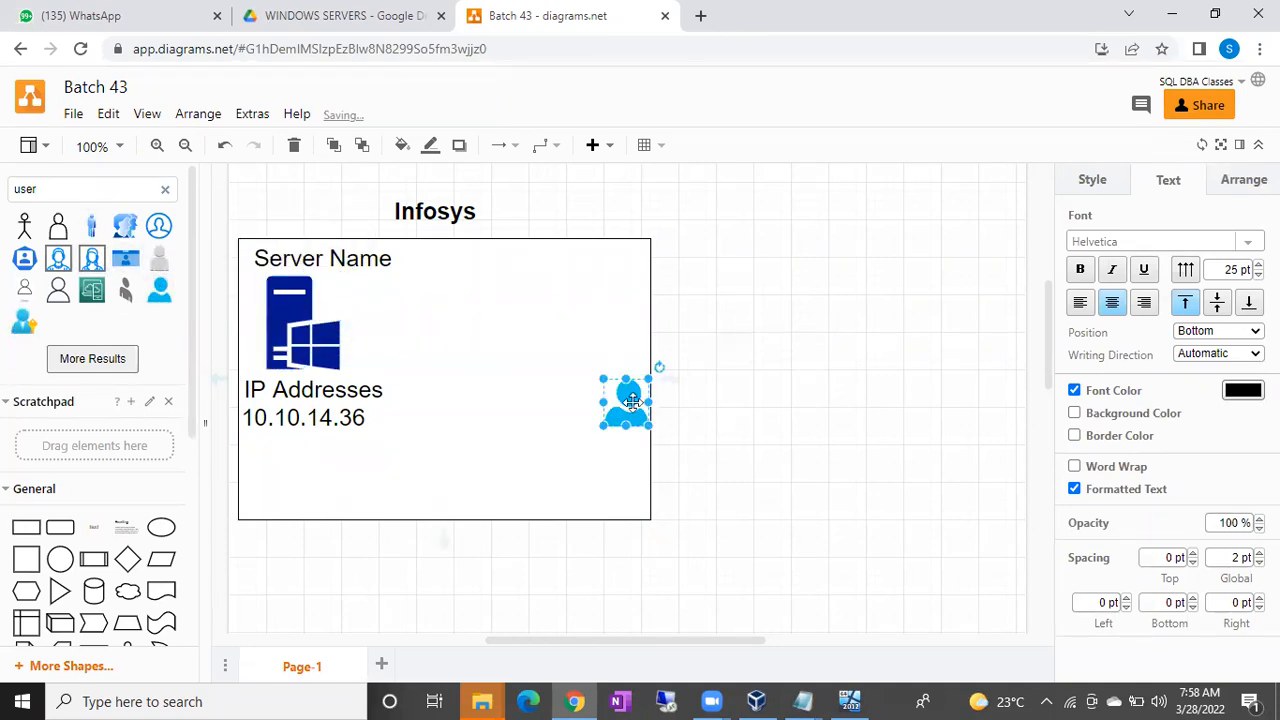
pyautogui.moveTo(622, 412); pyautogui.dragTo(588, 466)
pyautogui.hotkey('ctrl', 'z')
pyautogui.click(606, 423)
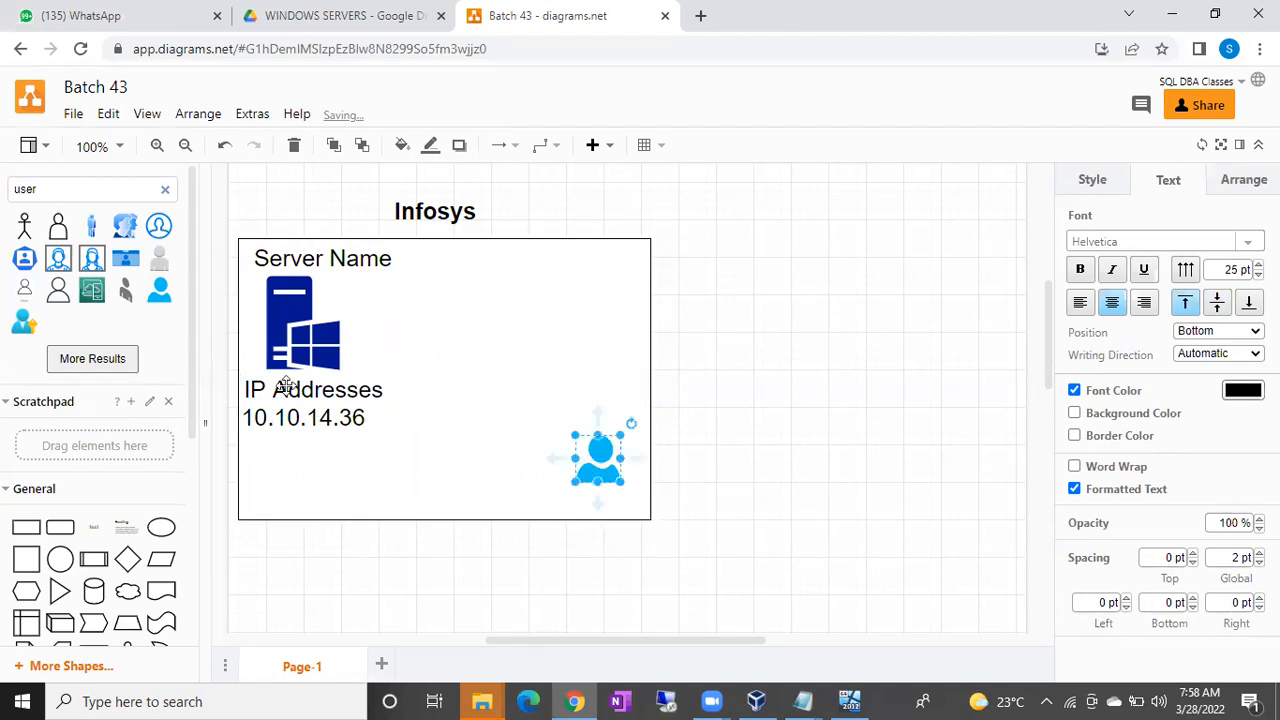
# Drop the user icon into the box's lower right and search shapes for 'lap'.
pyautogui.moveTo(62, 189); pyautogui.dragTo(3, 197)
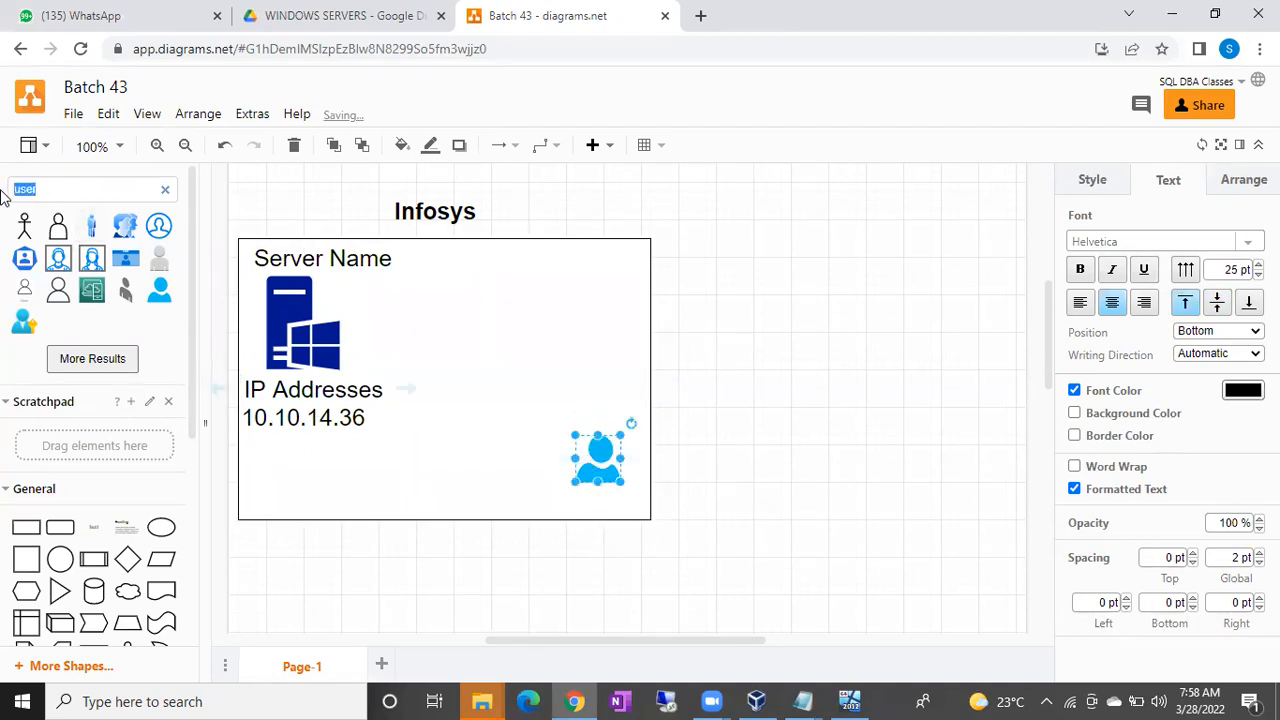
pyautogui.write('laptop')
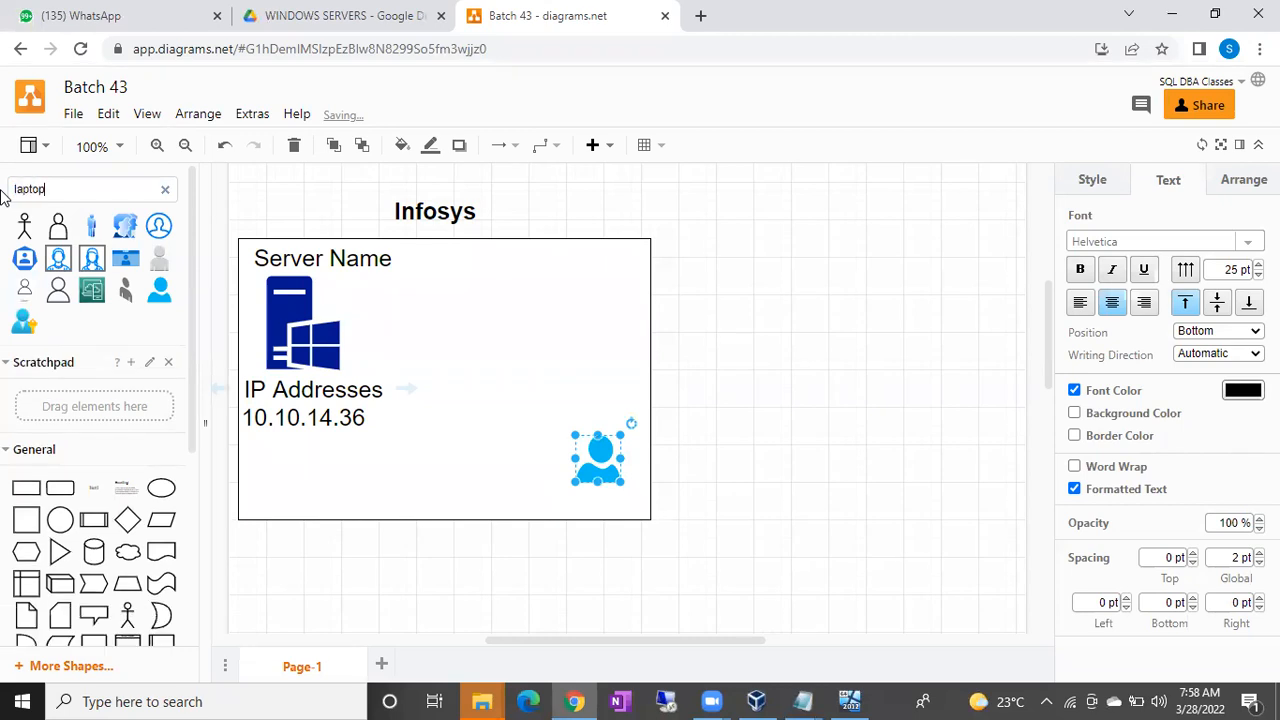
pyautogui.press('Return')
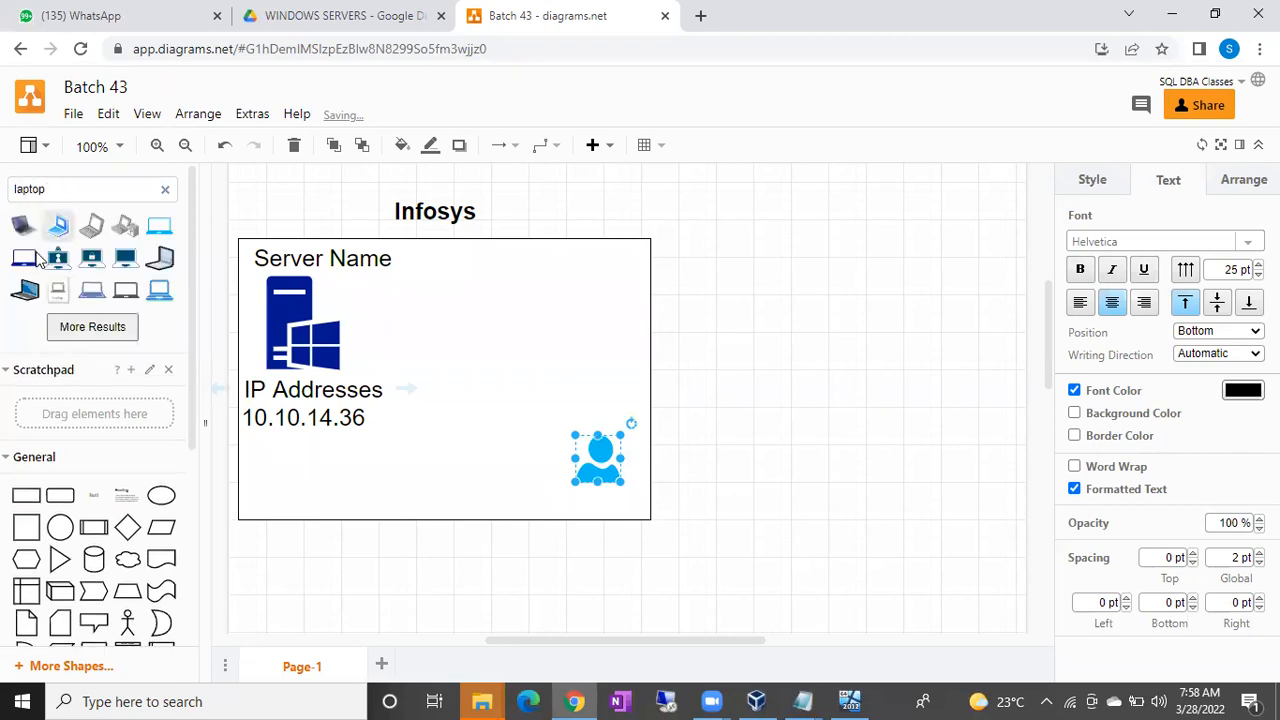
# Insert the blue Laptop shape and place it inside the box beside the IP text.
pyautogui.moveTo(27, 260)
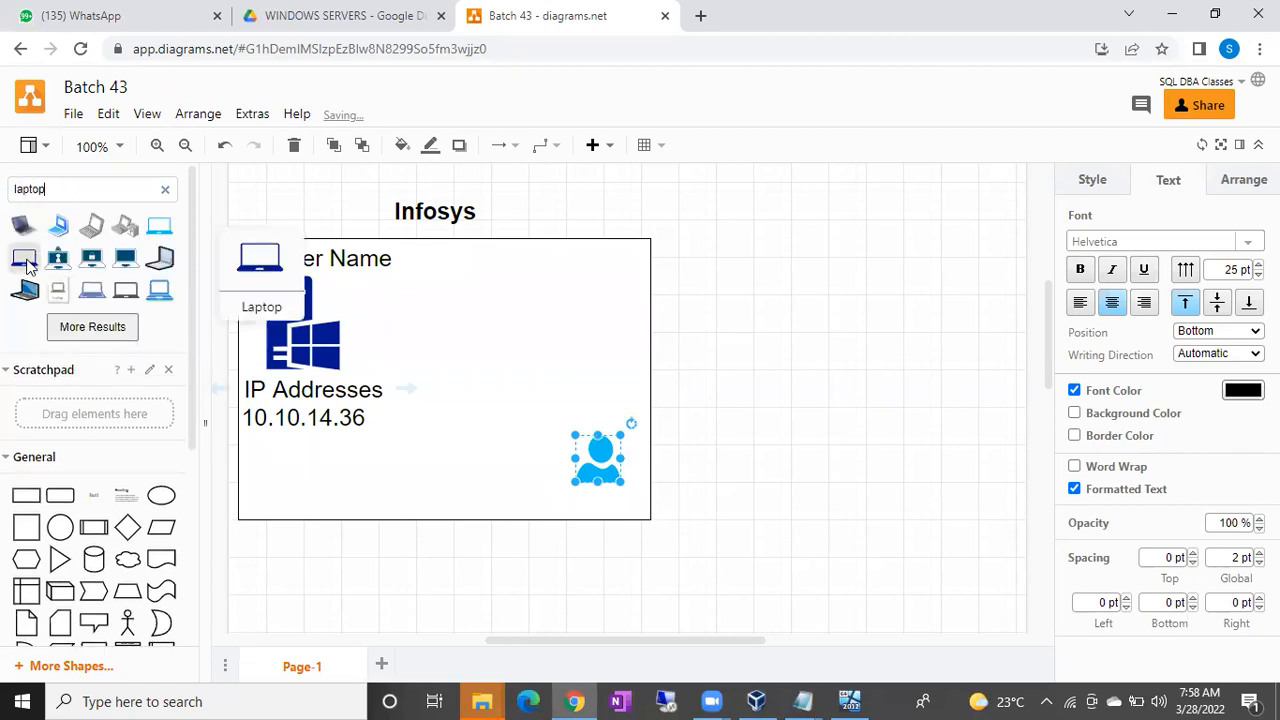
pyautogui.click(158, 226)
pyautogui.moveTo(633, 403); pyautogui.dragTo(567, 435)
# Check the placement by selecting the user icon, laptop and Infosys box, then deselect.
pyautogui.click(602, 462)
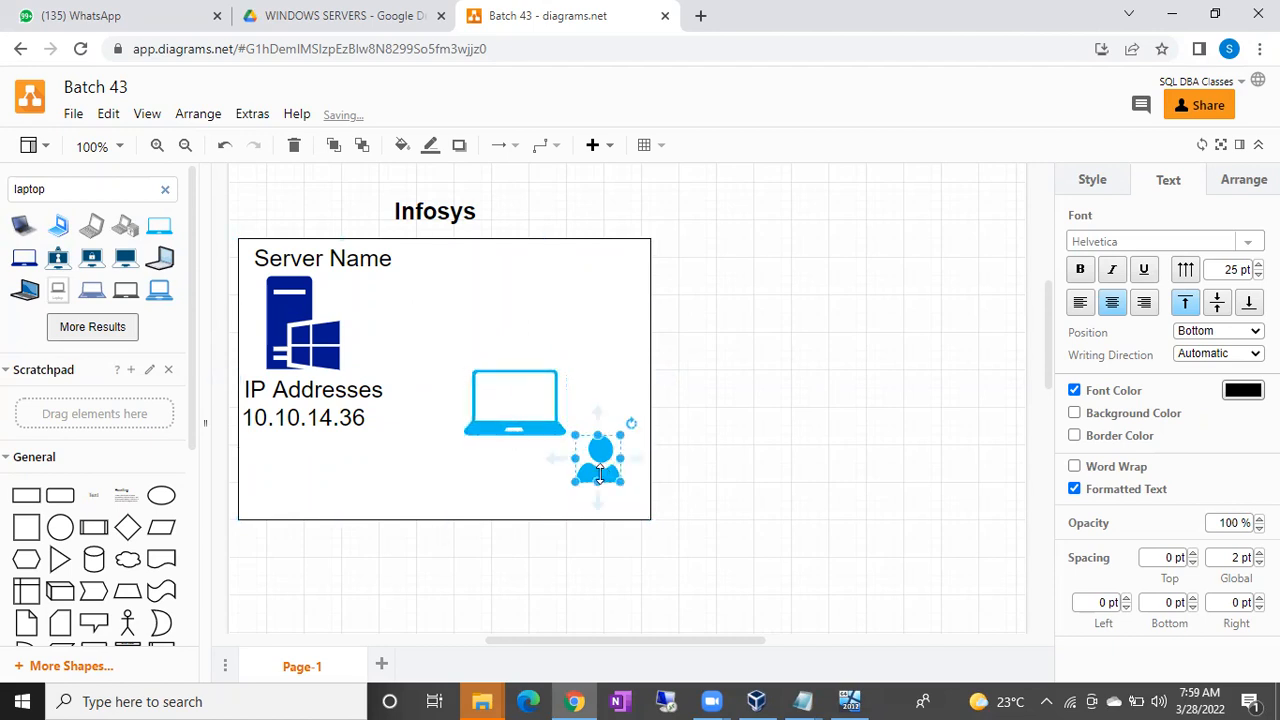
pyautogui.click(514, 402)
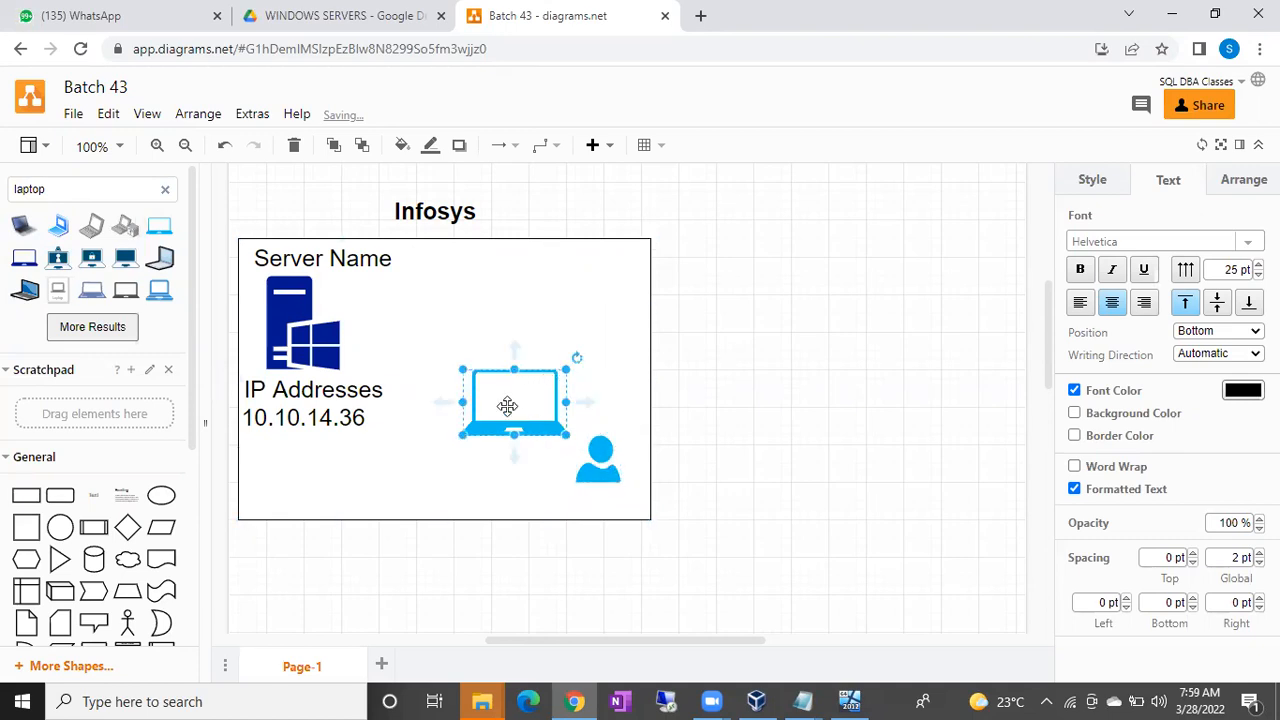
pyautogui.click(514, 305)
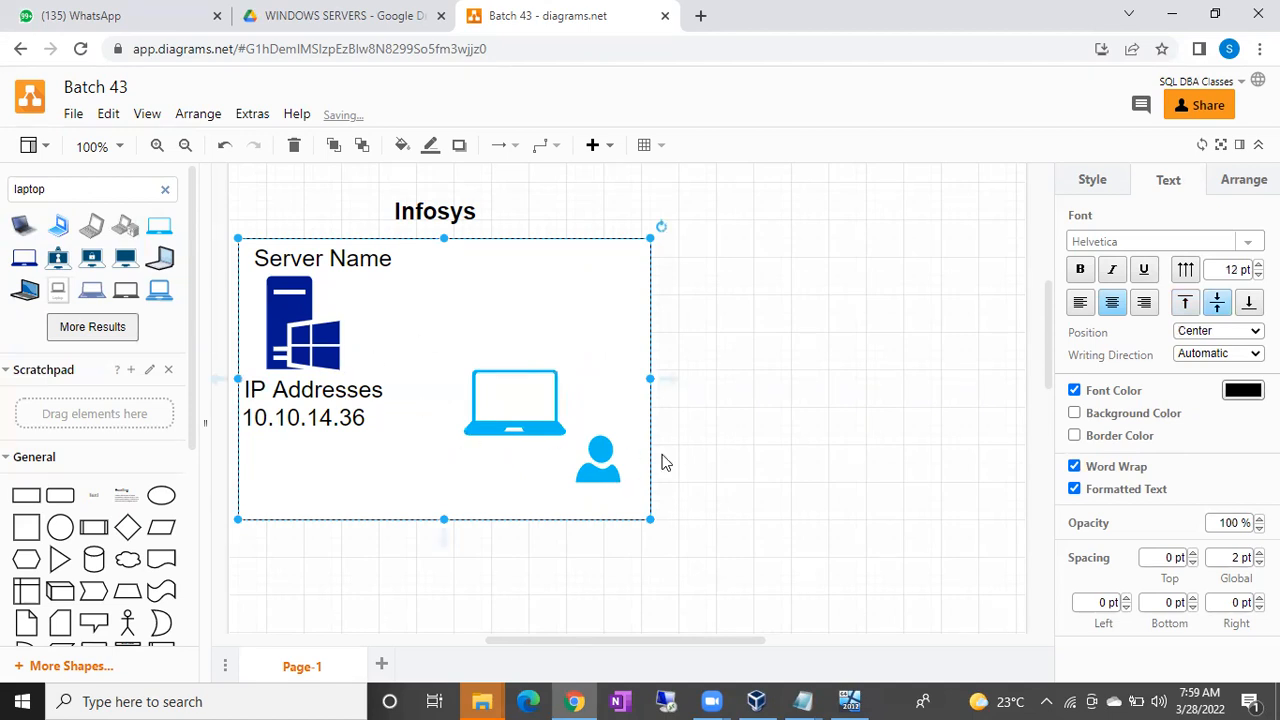
pyautogui.scroll(-1, 662, 462)
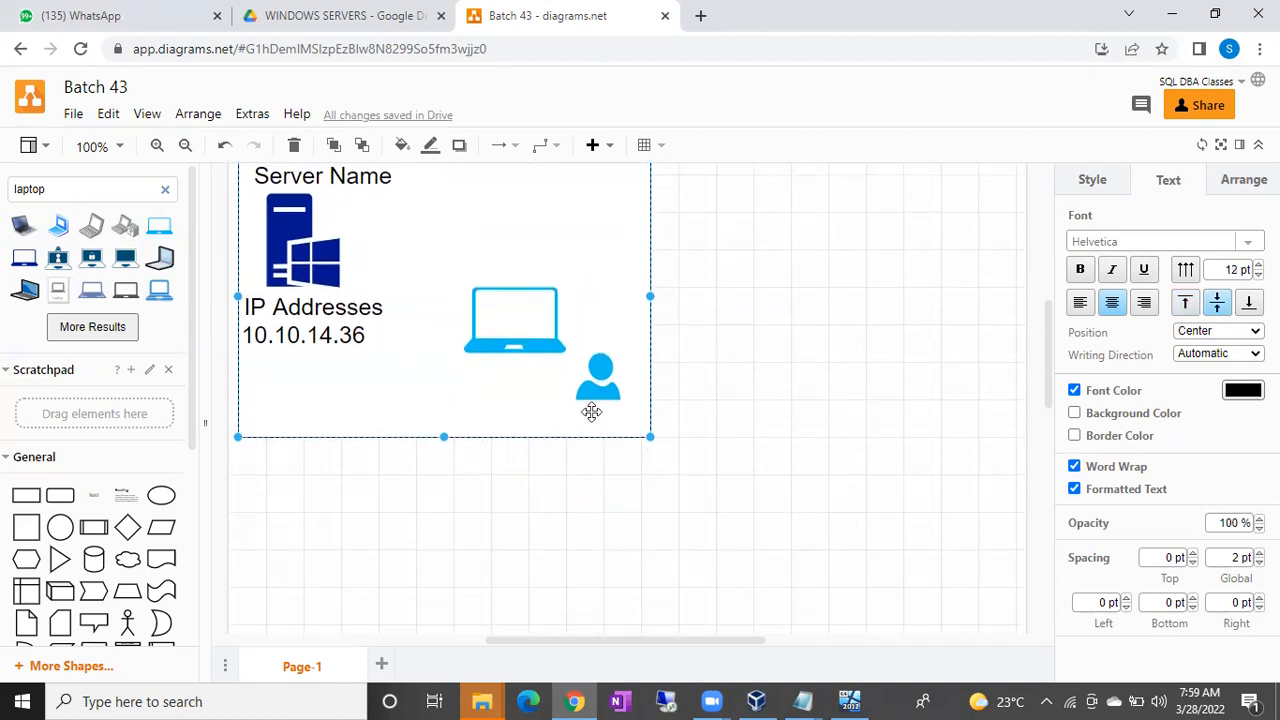
pyautogui.click(728, 389)
# Try launching Remote Desktop Connection from a Start menu search for 'remote' and the app list.
pyautogui.click(24, 701)
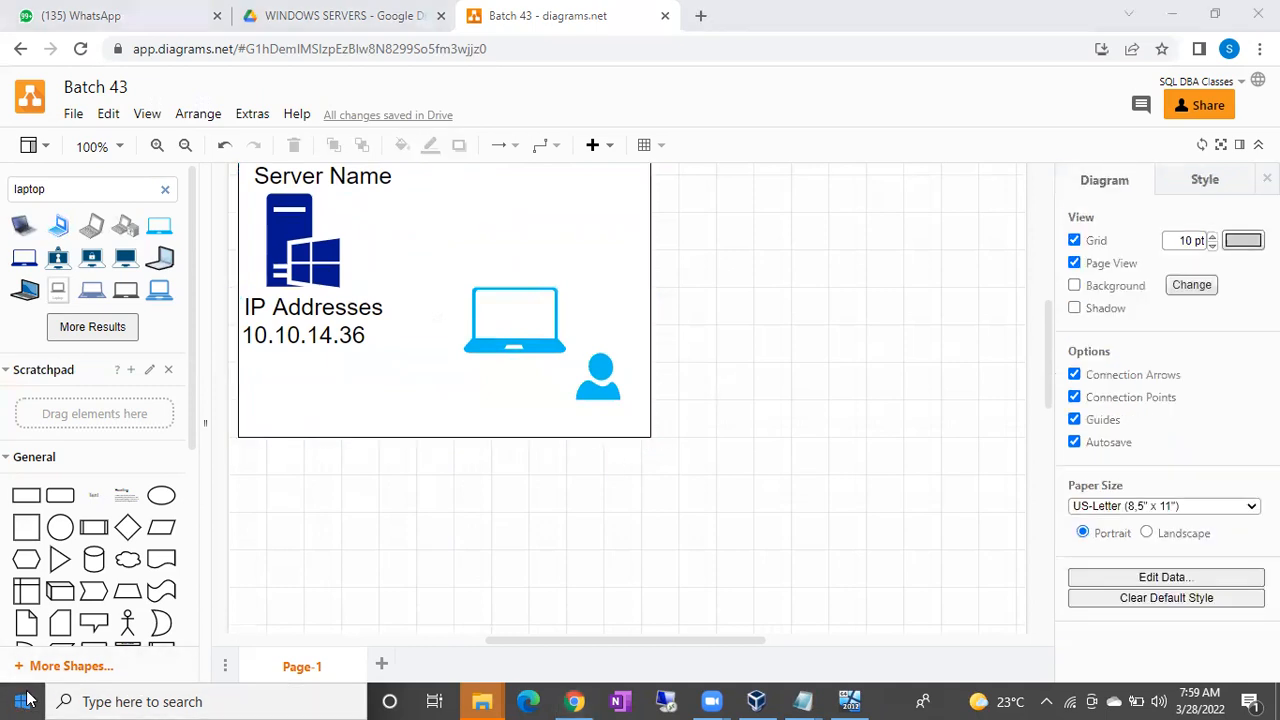
pyautogui.write('remote')
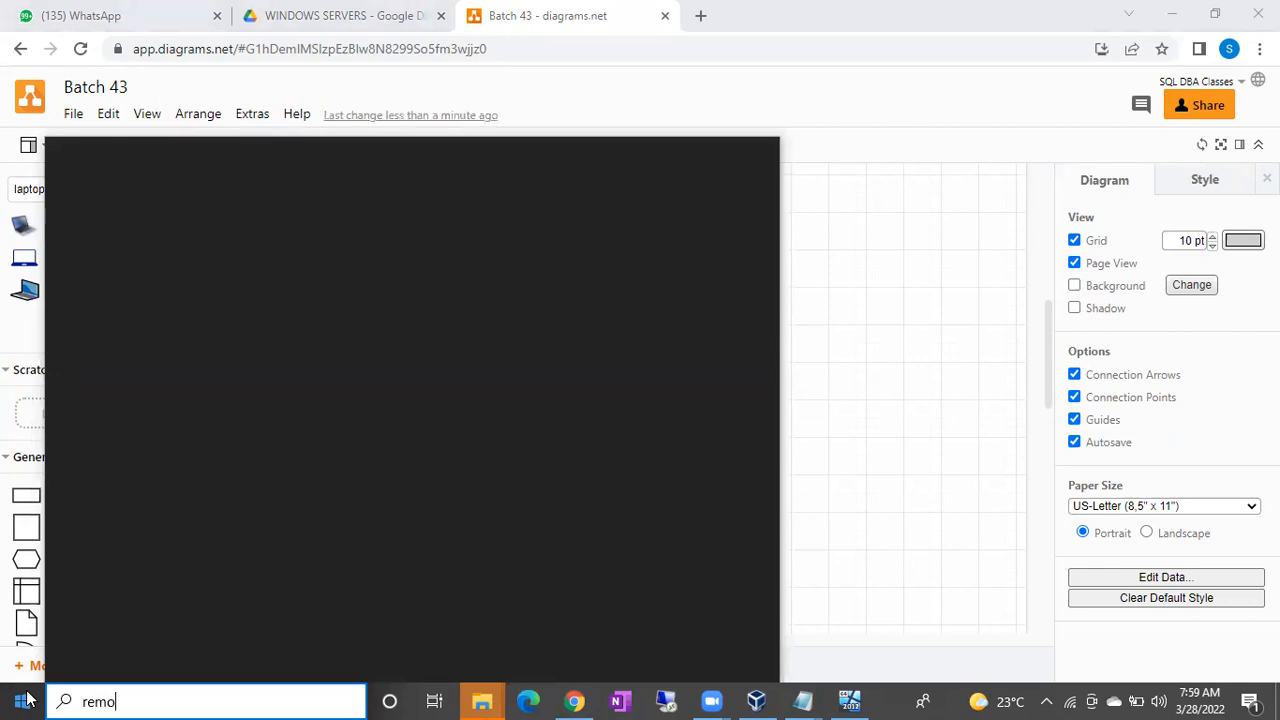
pyautogui.click(24, 700)
pyautogui.write('remote')
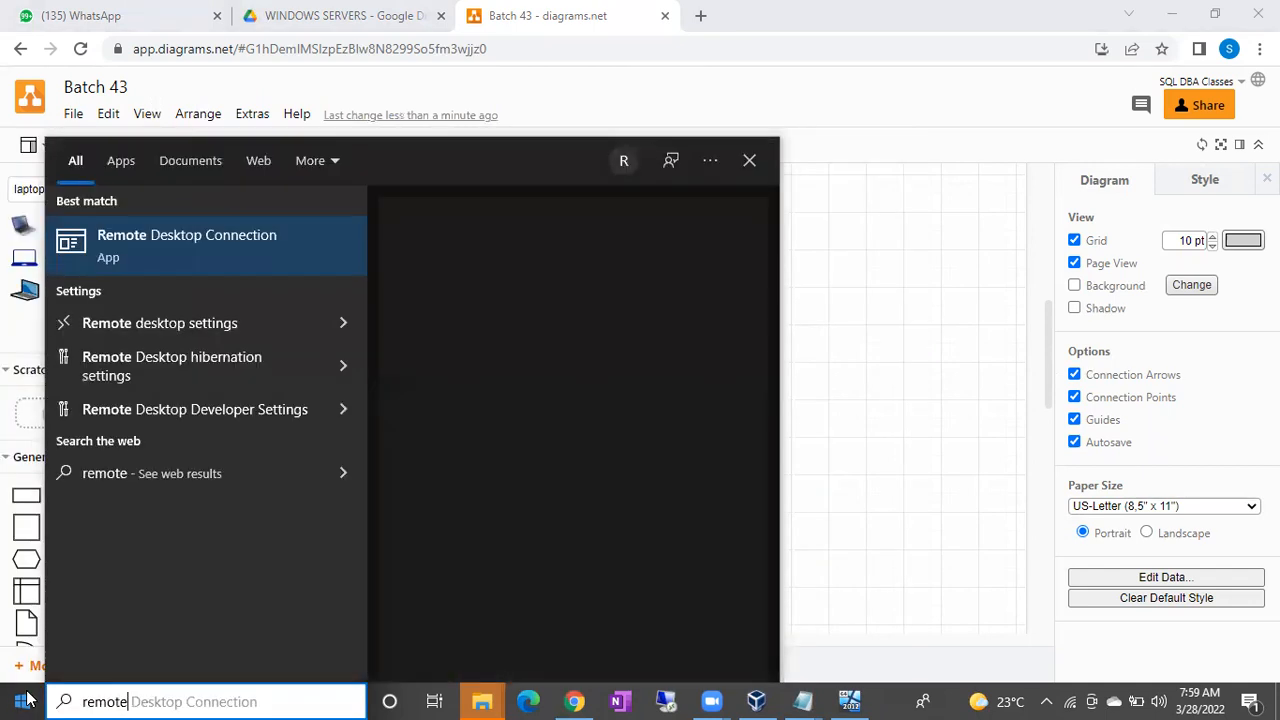
pyautogui.click(223, 236)
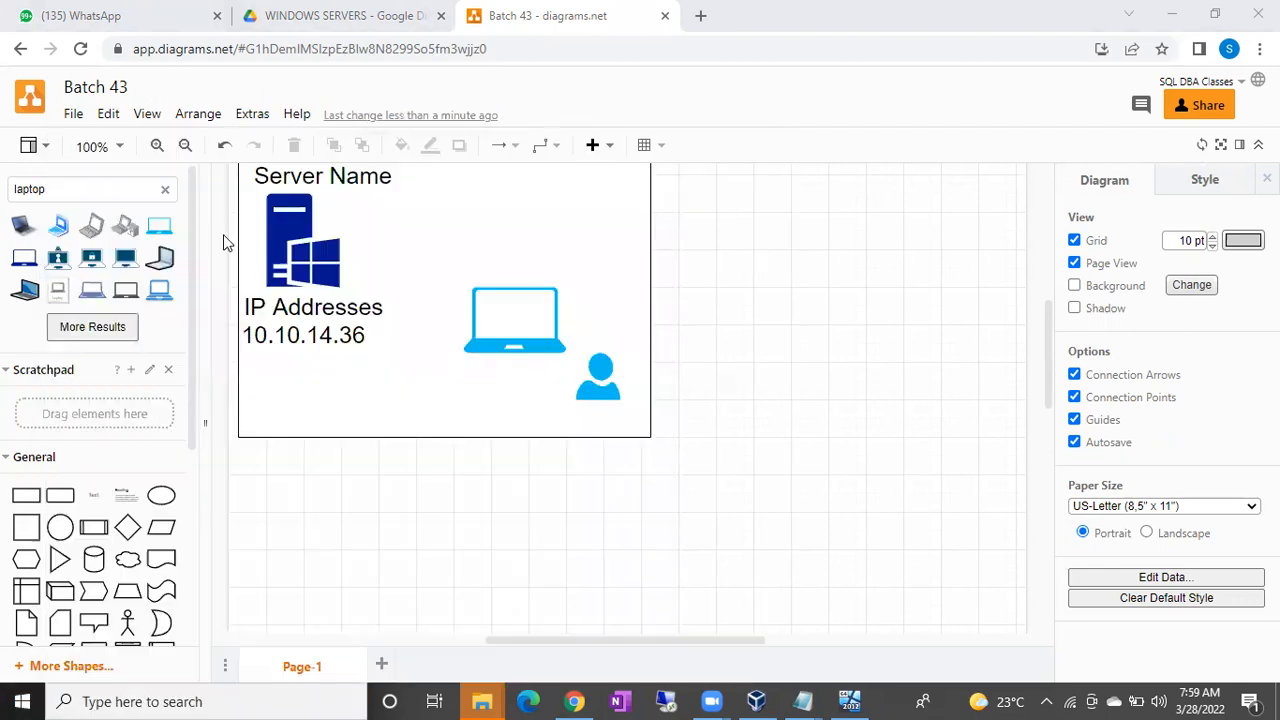
pyautogui.click(24, 701)
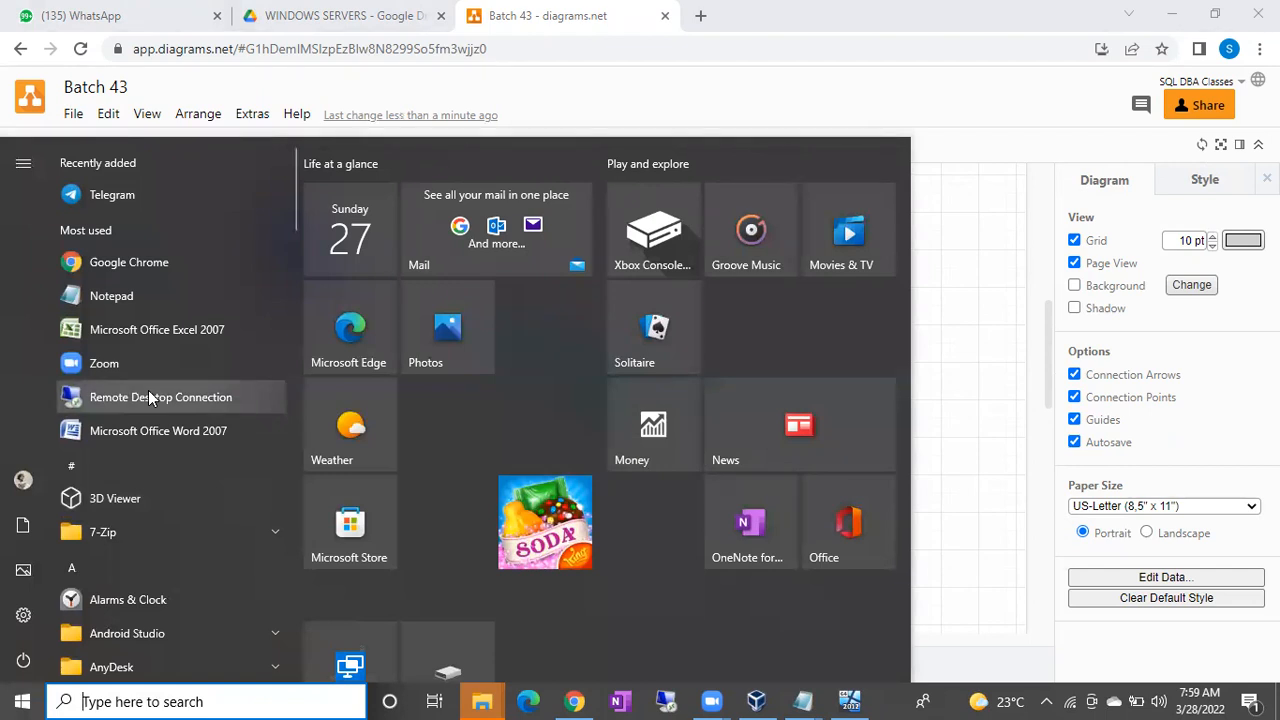
pyautogui.click(148, 395)
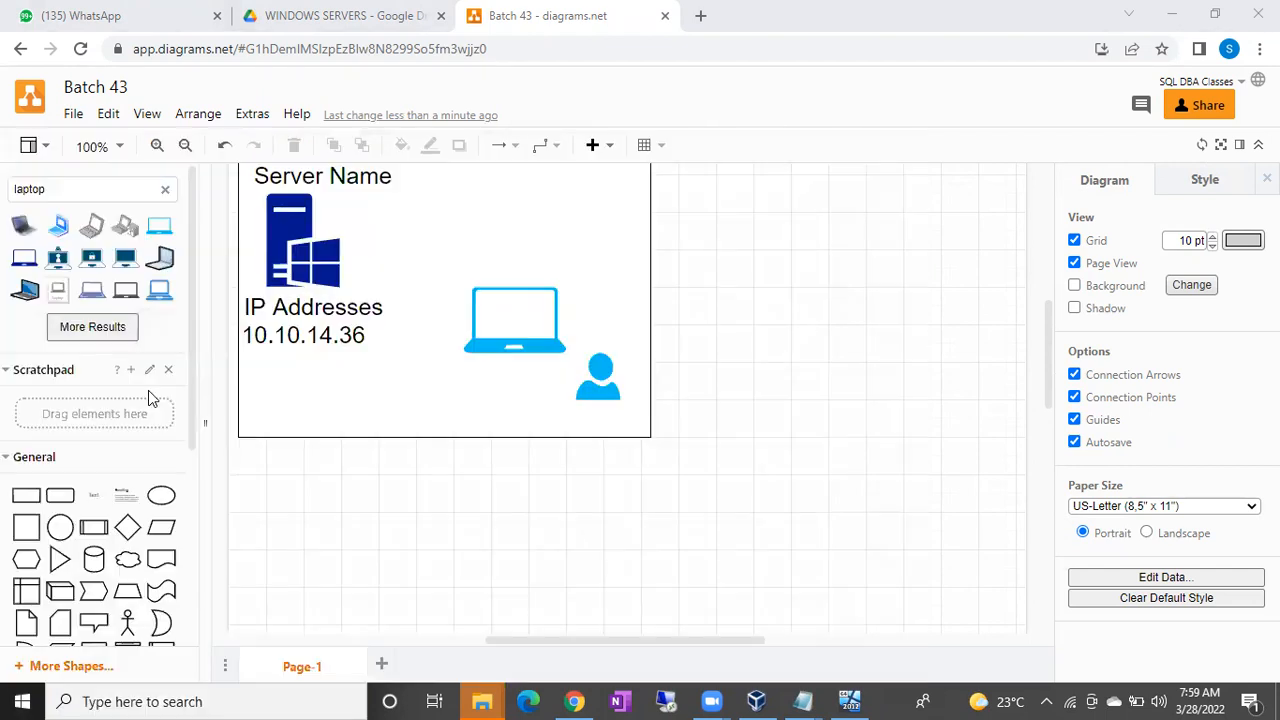
# Start the Remote Desktop Connection client by running mstsc from the Win+R prompt.
pyautogui.press('super+r')
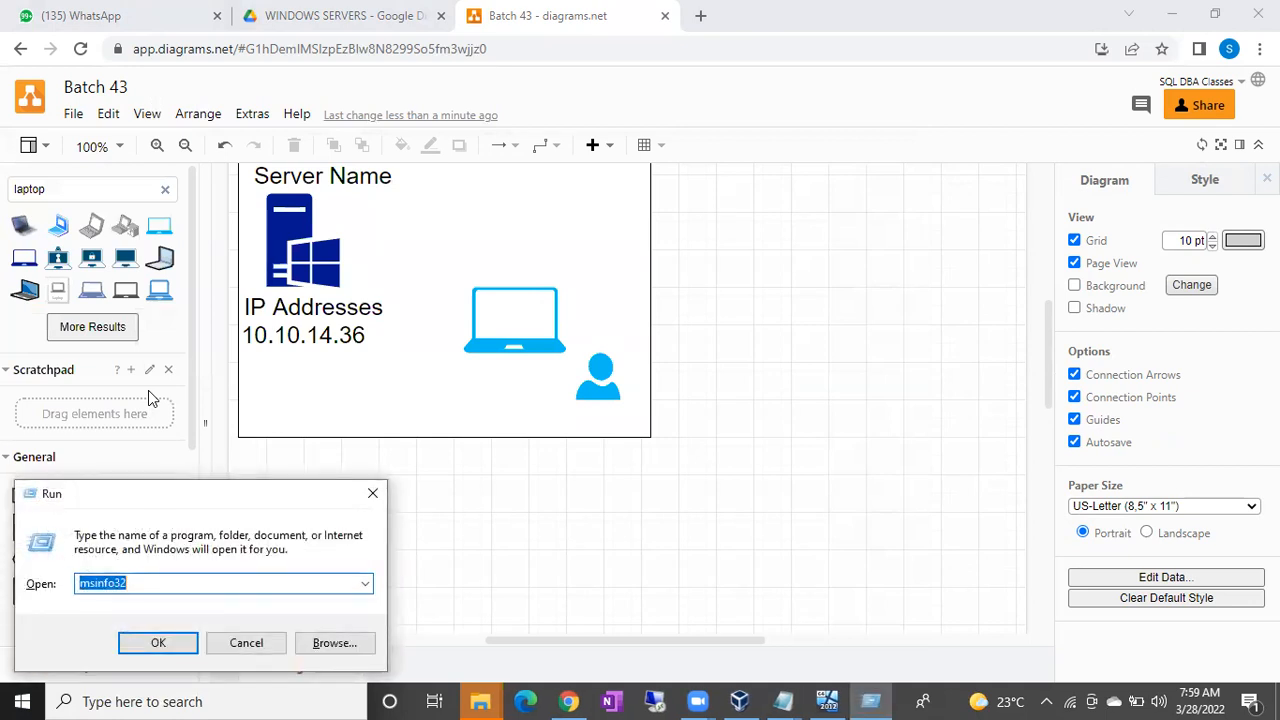
pyautogui.write('mstsc')
pyautogui.press('Return')
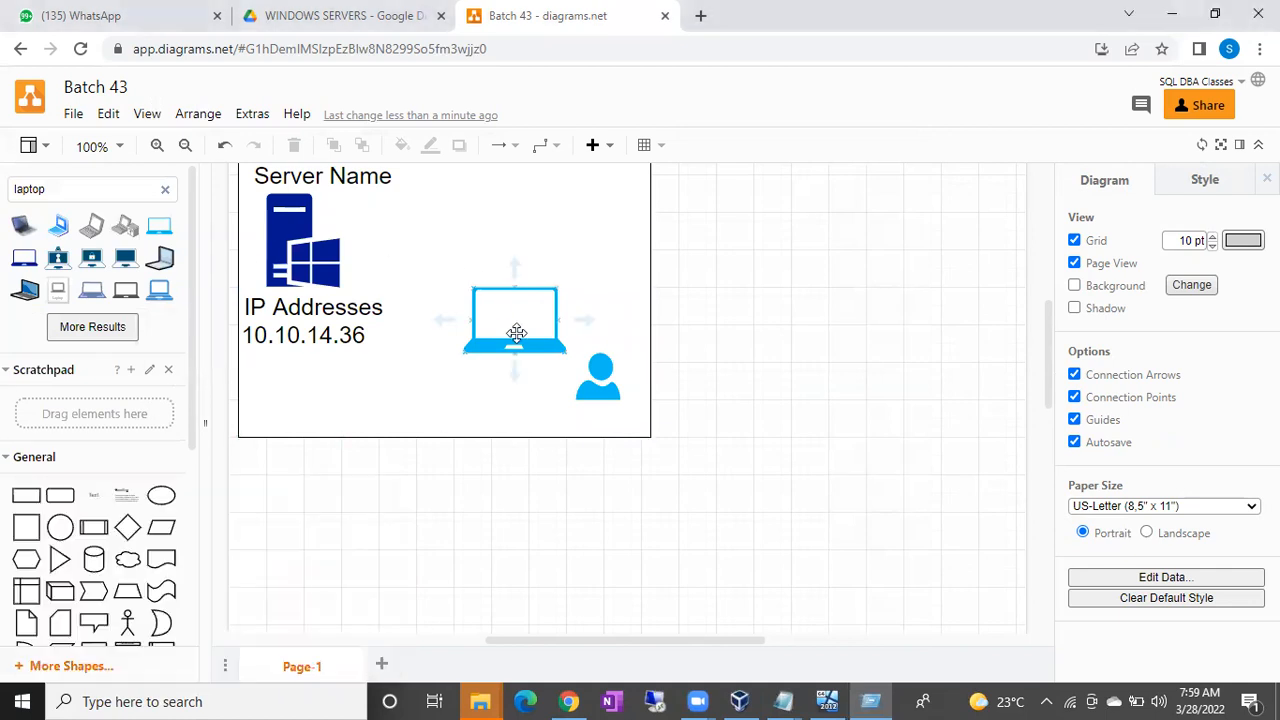
pyautogui.click(516, 333)
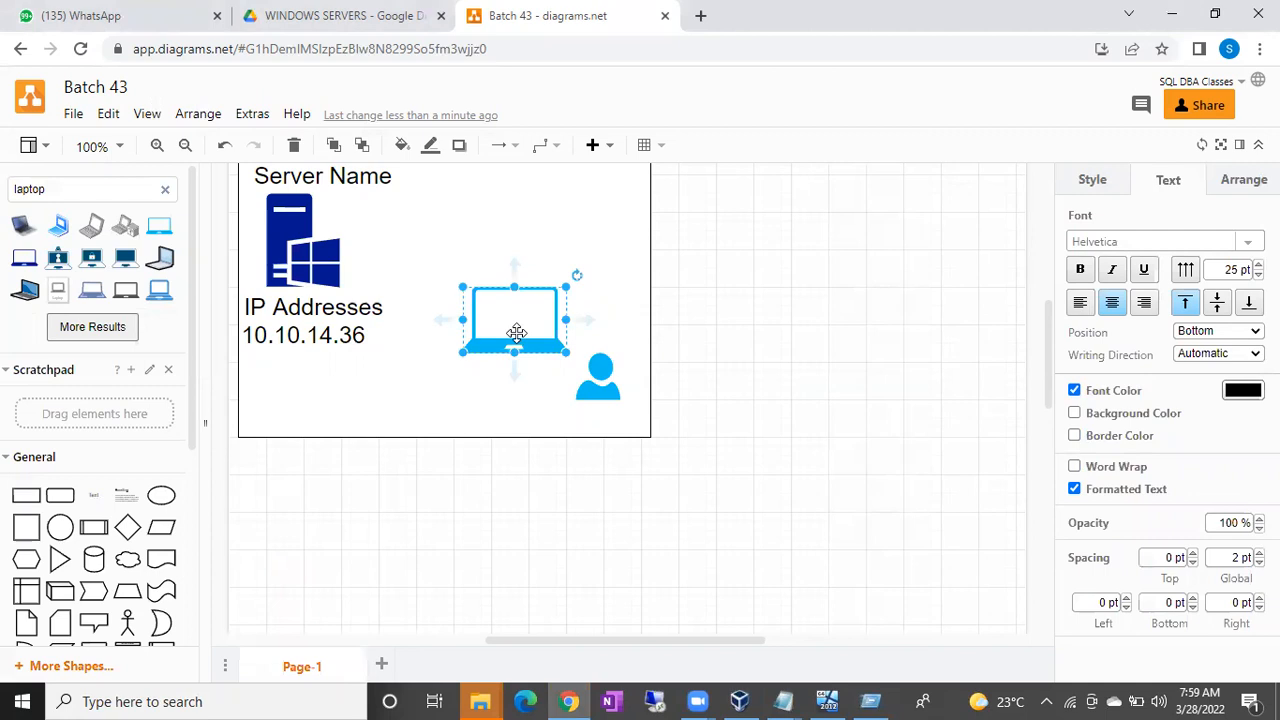
pyautogui.press('super+r')
pyautogui.press('Escape')
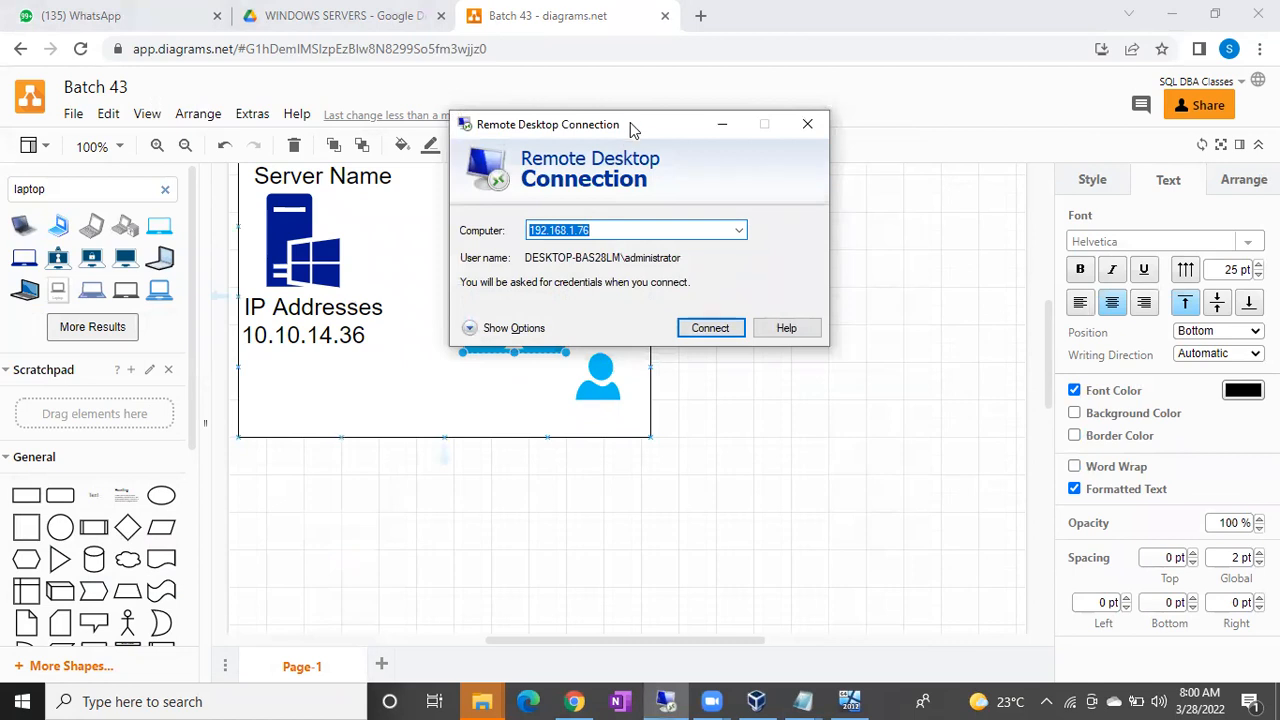
# Move the RDC window aside and replace computer address 192.168.1.76 with 10.10.14.36.
pyautogui.moveTo(638, 130); pyautogui.dragTo(888, 228)
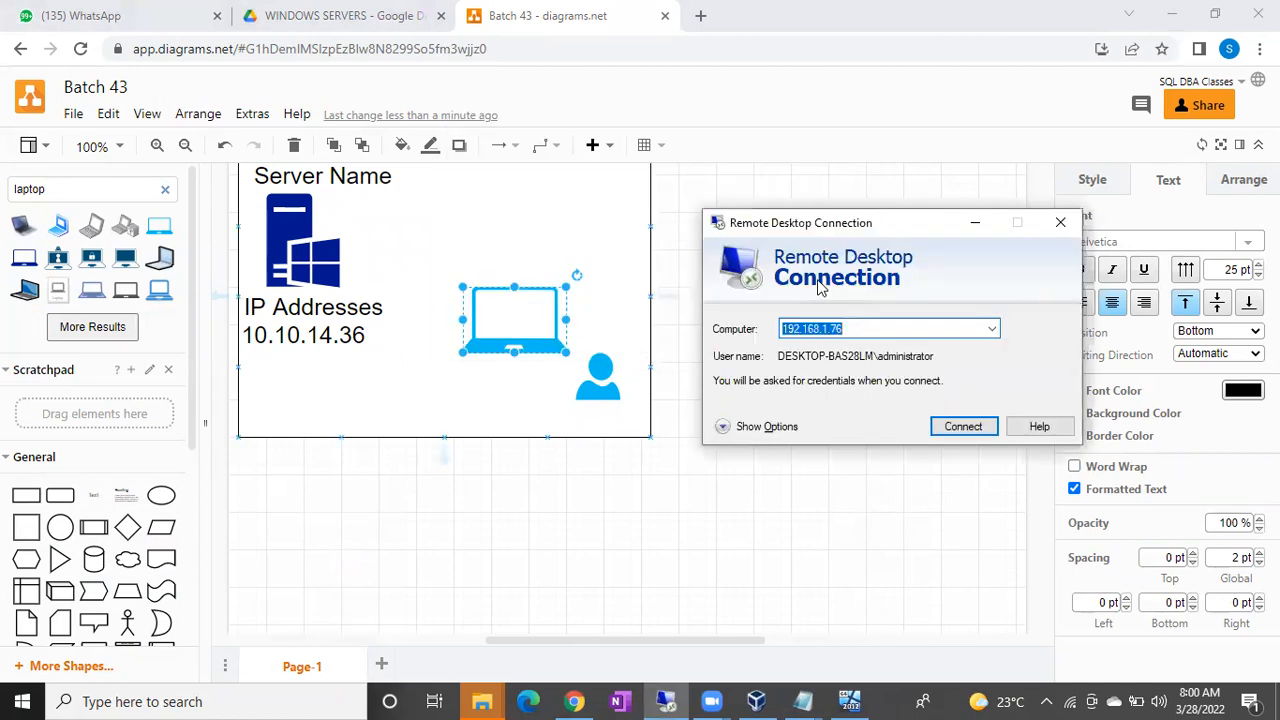
pyautogui.click(511, 316)
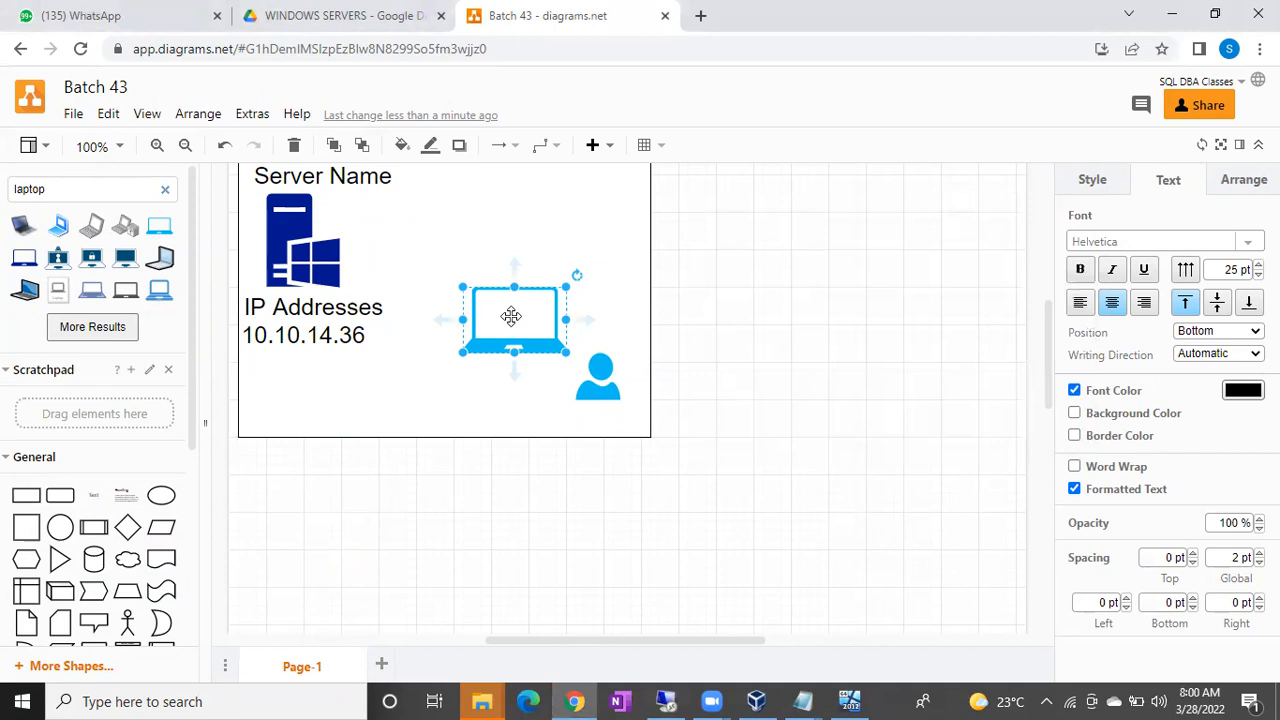
pyautogui.hotkey('alt', 'Tab')
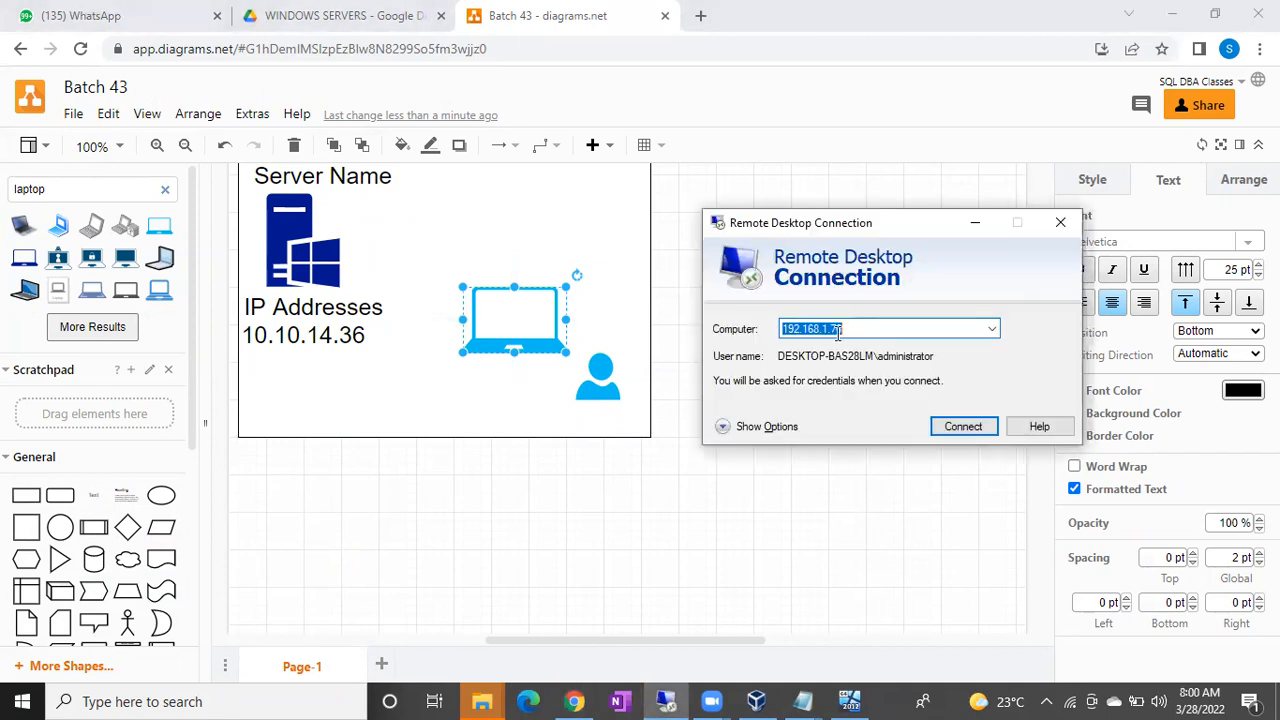
pyautogui.moveTo(848, 329); pyautogui.dragTo(775, 329)
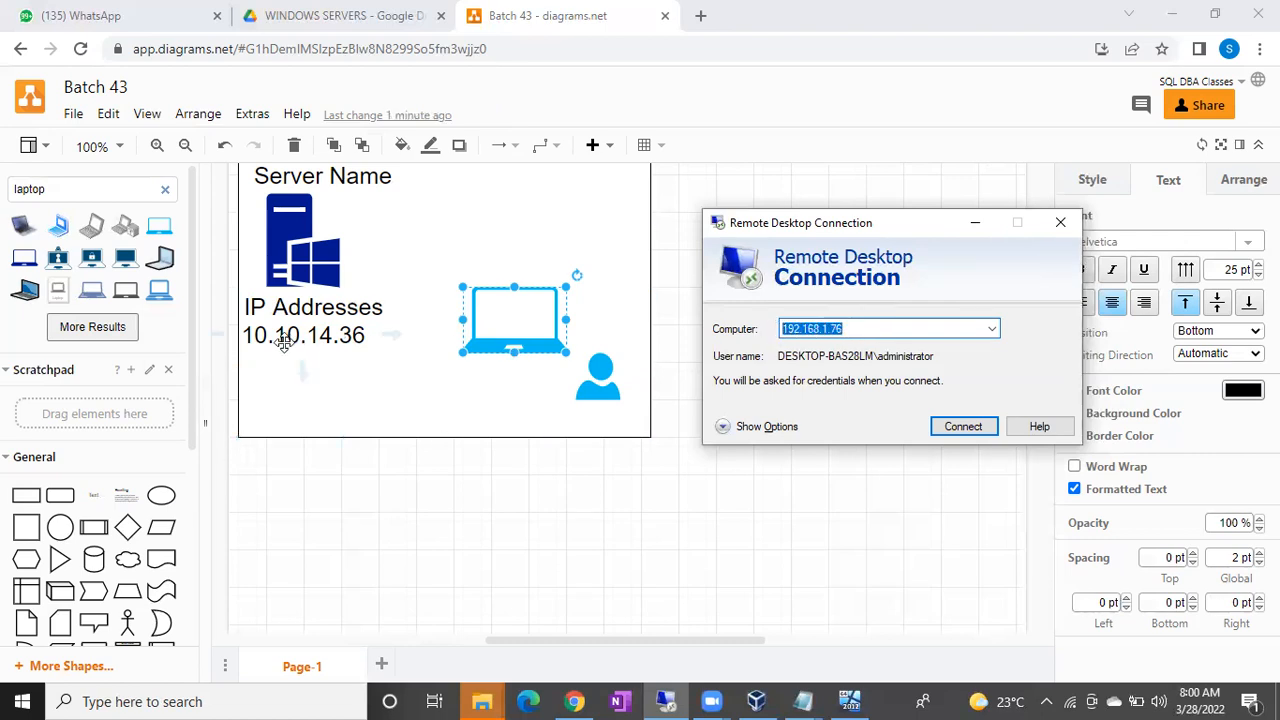
pyautogui.write('10.')
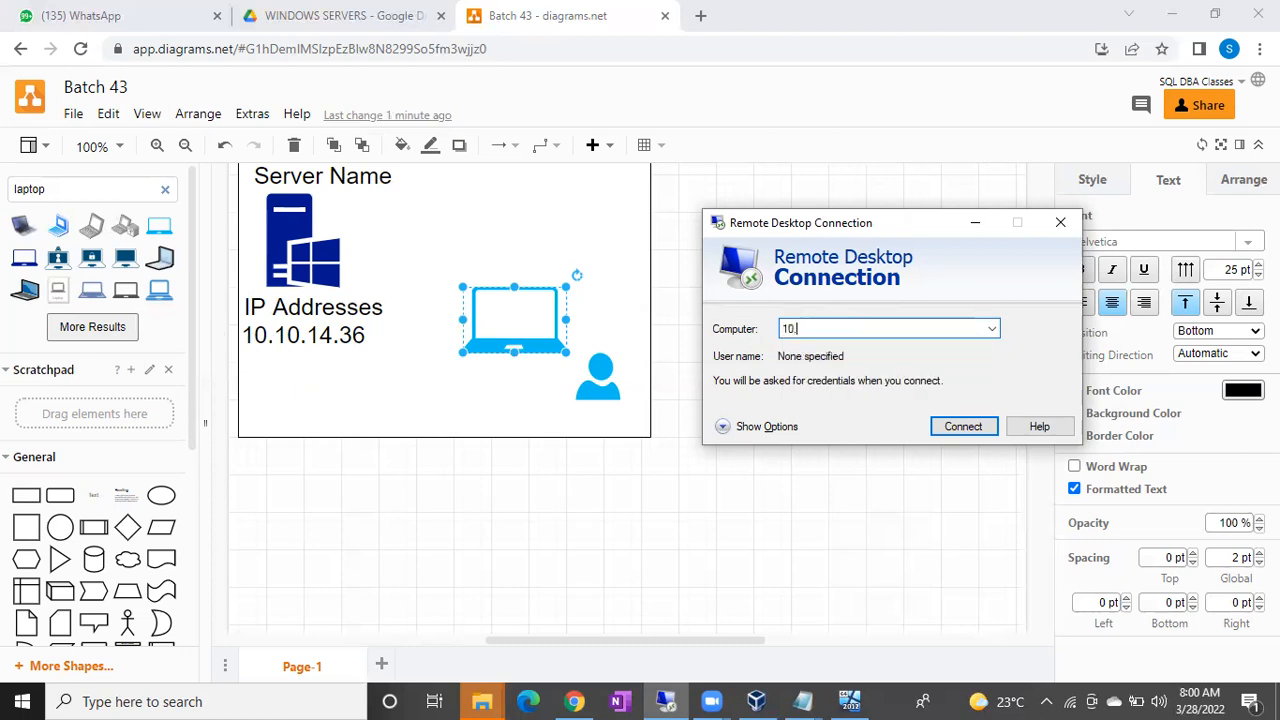
pyautogui.write('10.14.36')
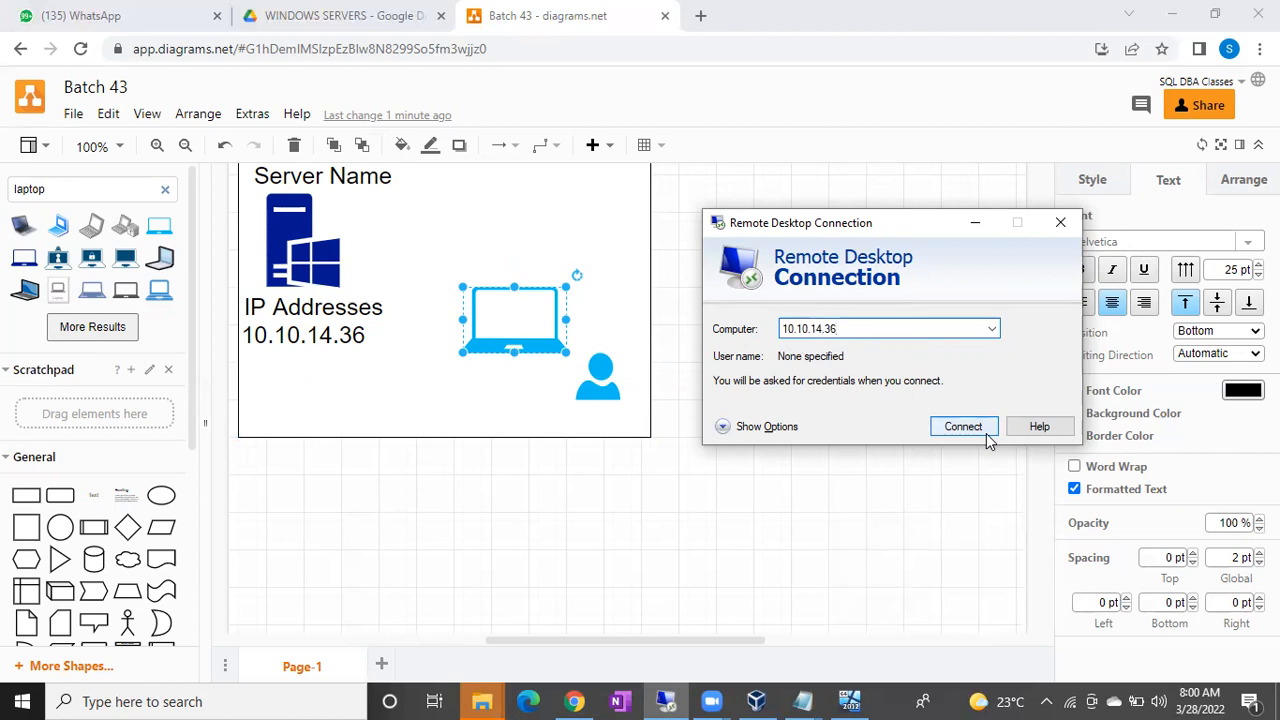
# Add a double-headed arrow connecting the laptop to the user icon inside the Infosys box.
pyautogui.scroll(-3, 130, 580)
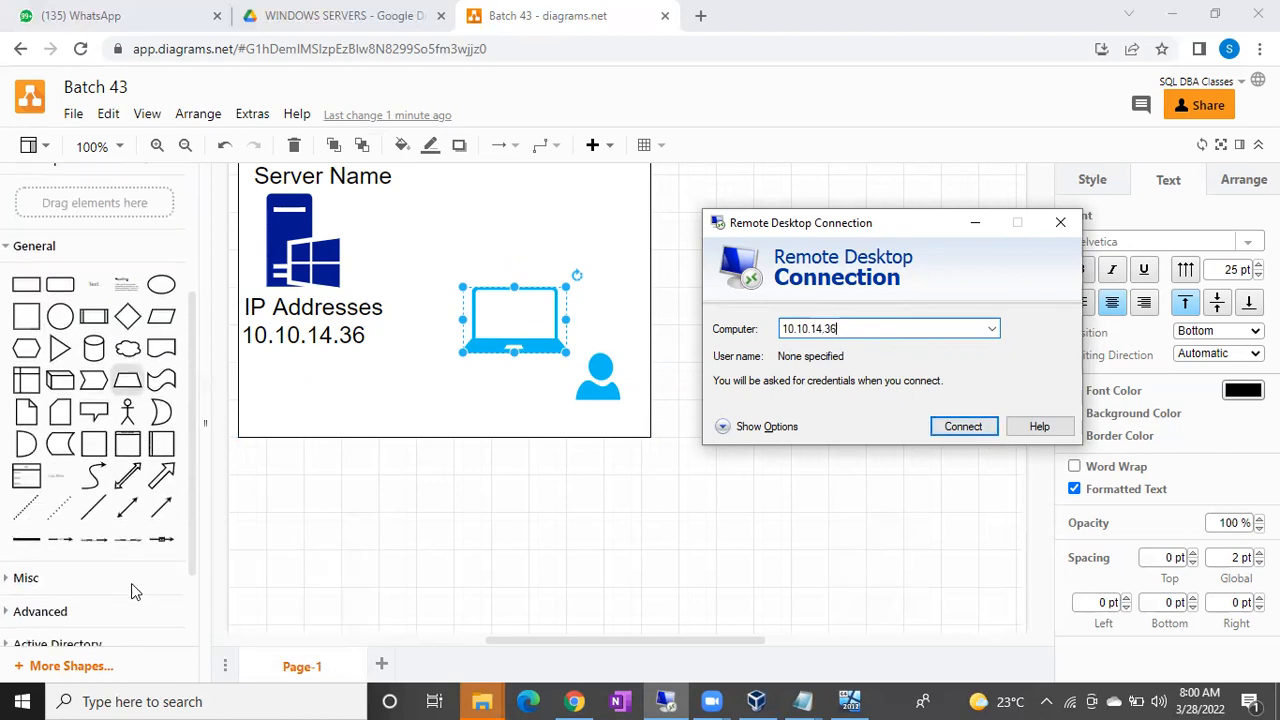
pyautogui.click(161, 510)
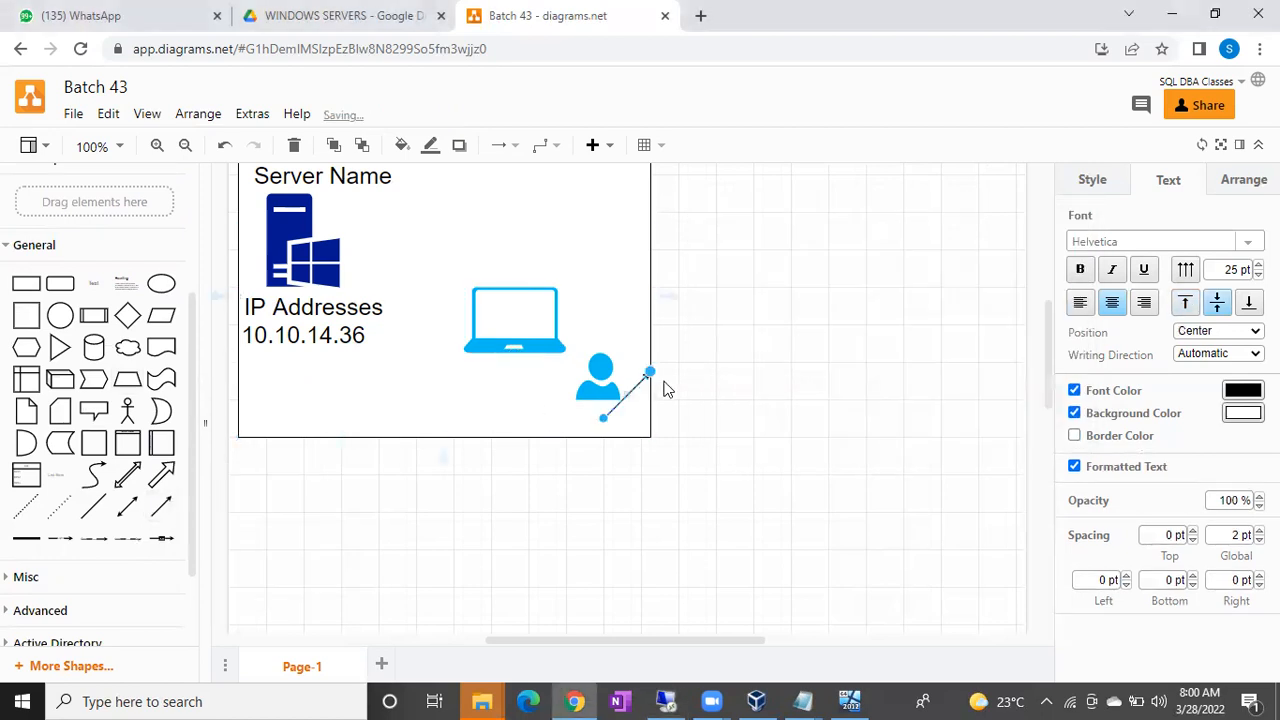
pyautogui.moveTo(648, 378); pyautogui.dragTo(543, 352)
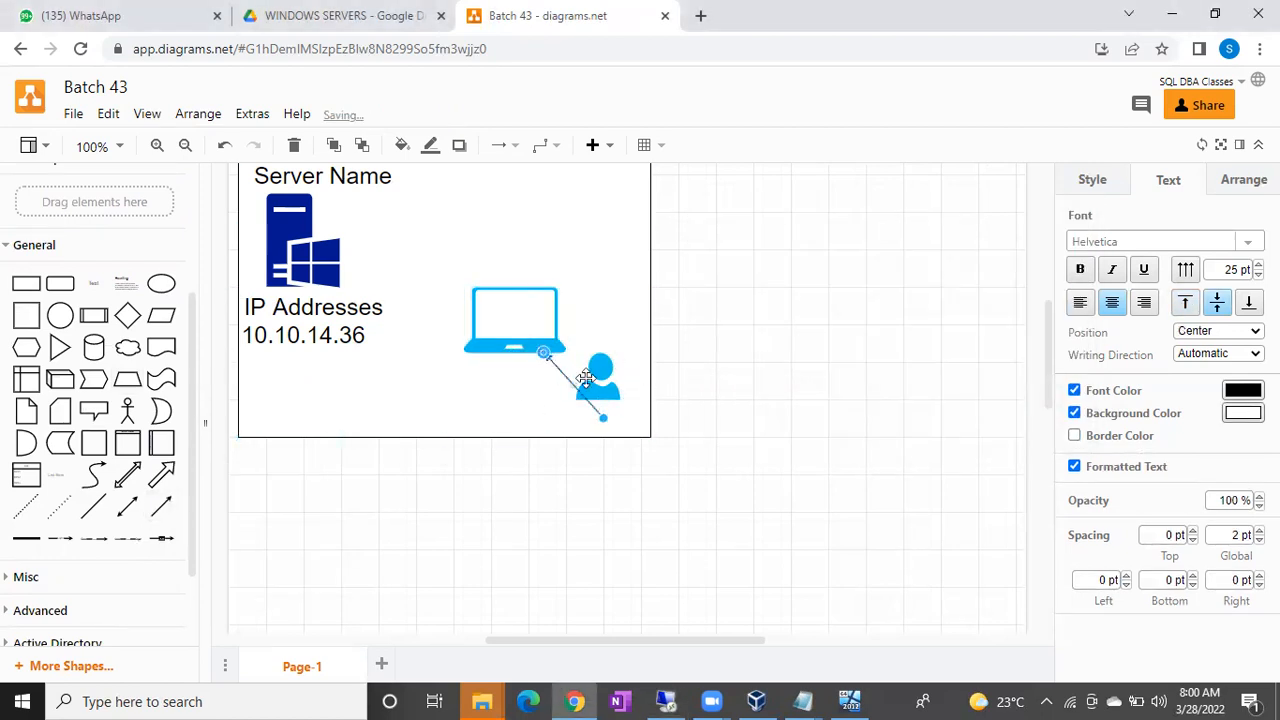
pyautogui.moveTo(603, 419); pyautogui.dragTo(581, 392)
pyautogui.click(506, 436)
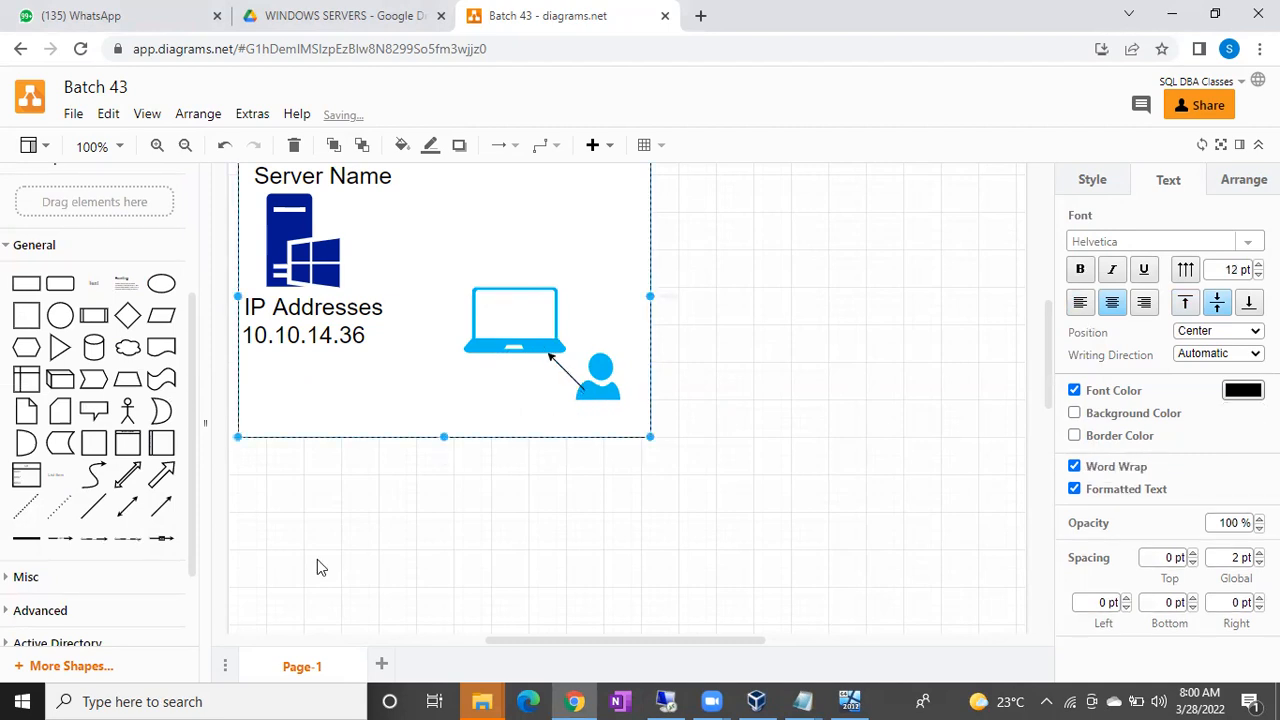
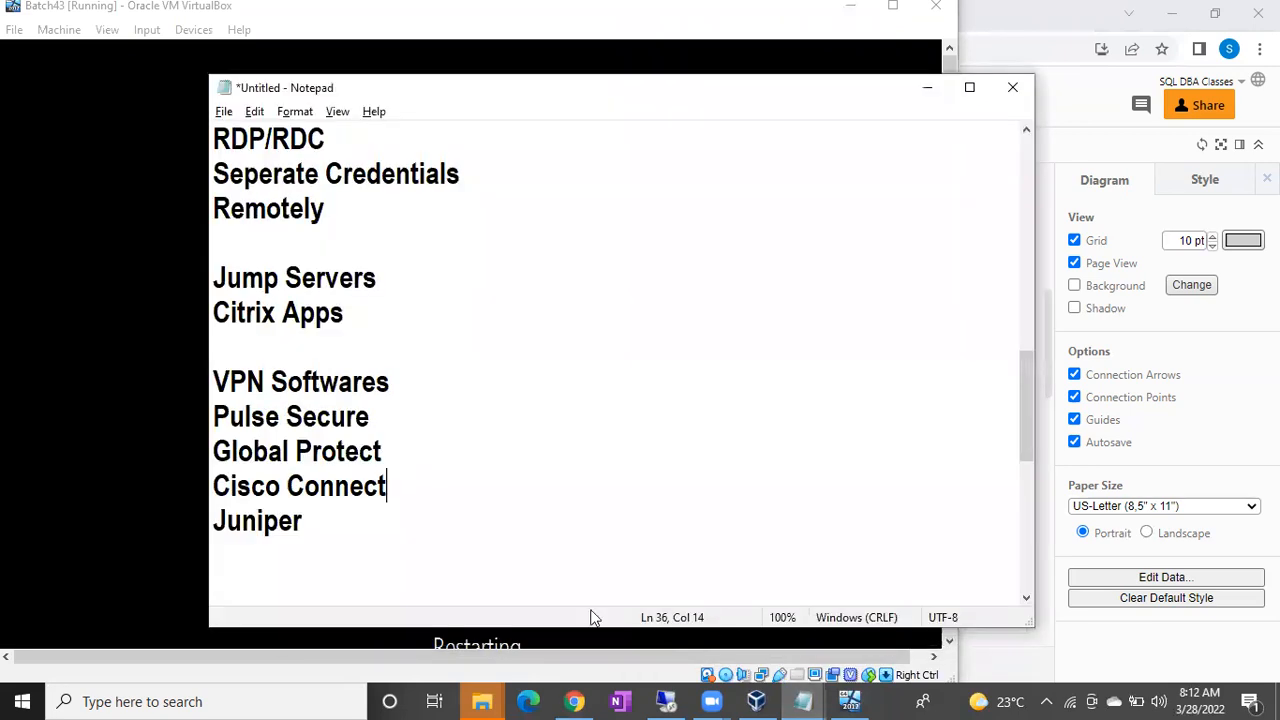
# Add the lines 'Windows Machine', '1 Account' and 'Administrator' below Juniper in the notes.
pyautogui.click(455, 551)
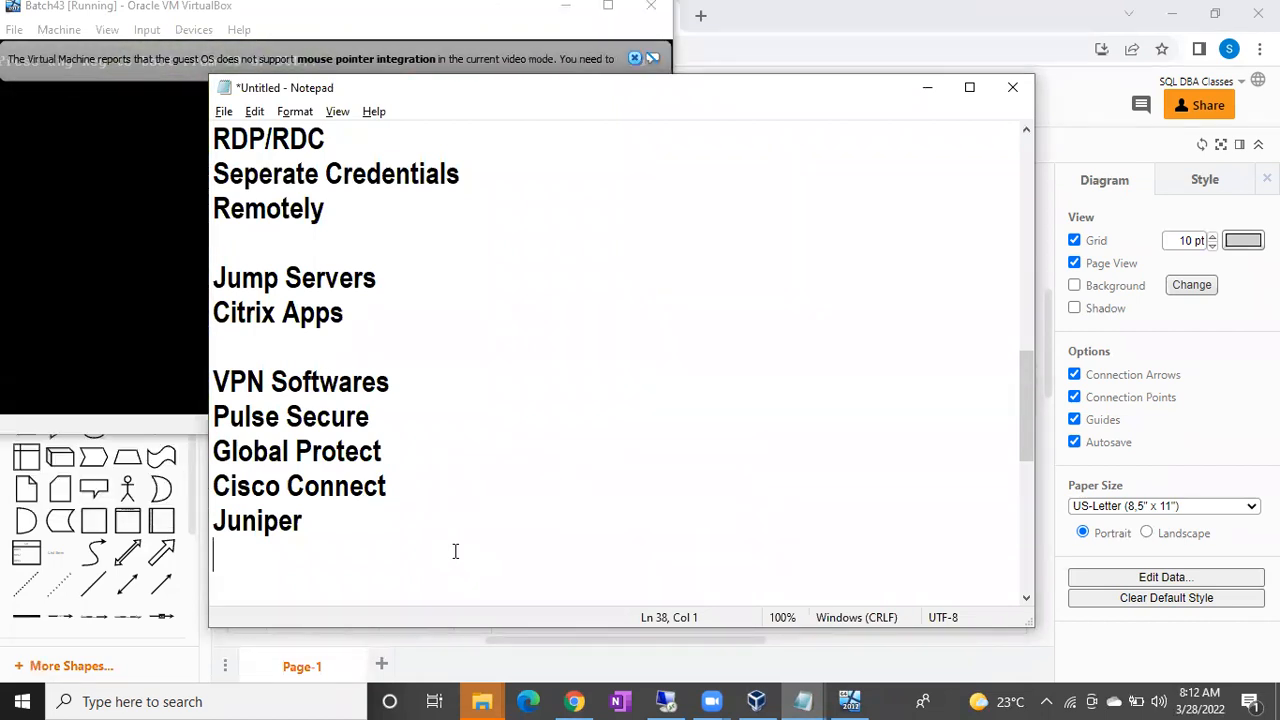
pyautogui.press('Return')
pyautogui.write('W')
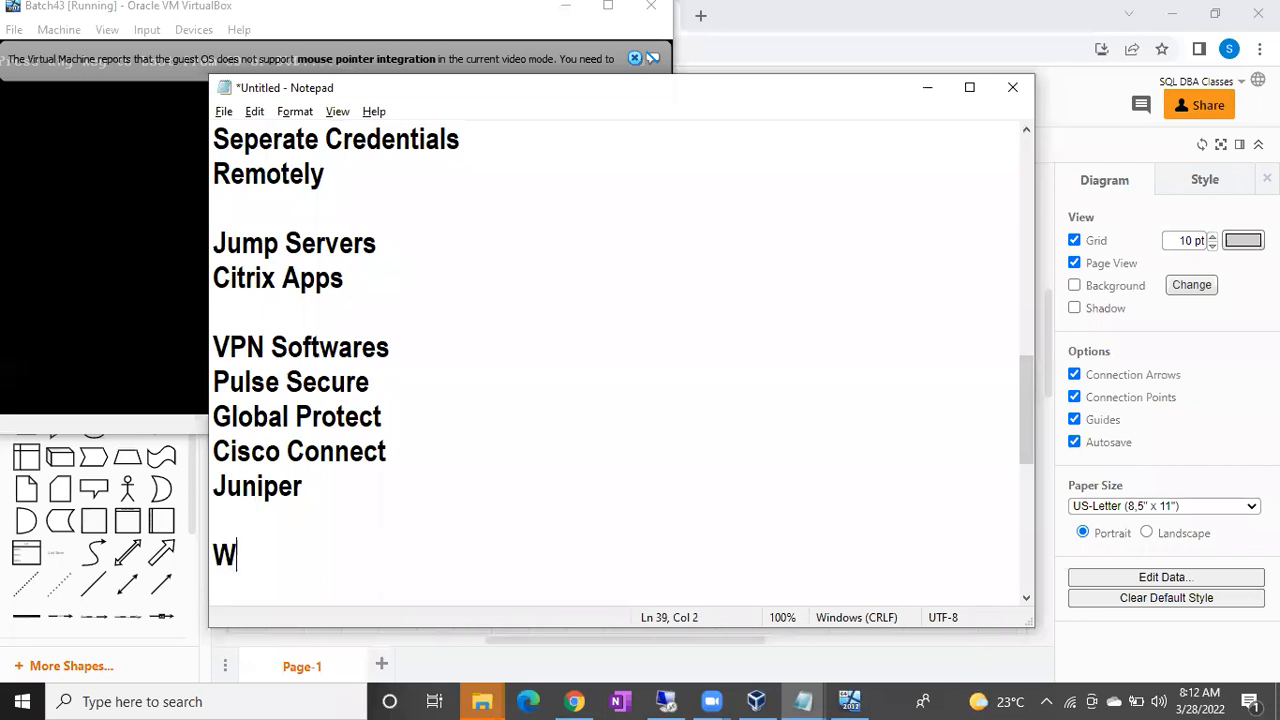
pyautogui.write('indows Ma')
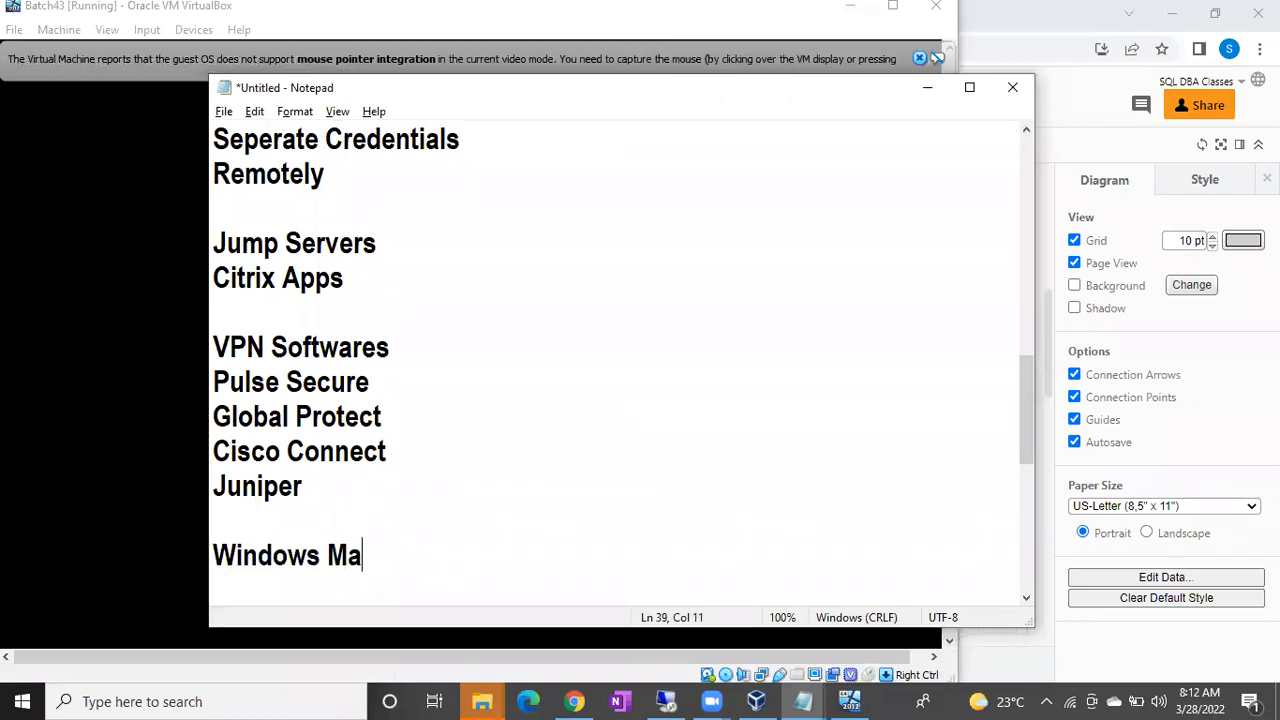
pyautogui.write('chine')
pyautogui.press('Return')
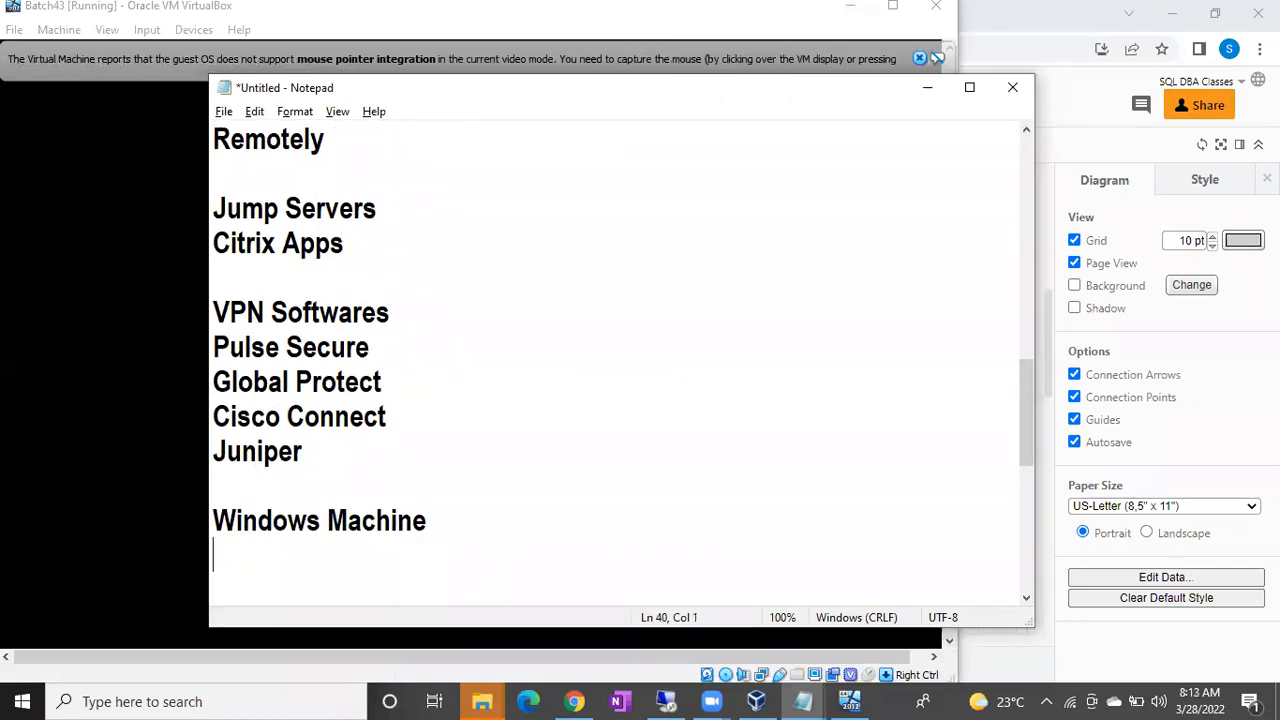
pyautogui.write('1 Account')
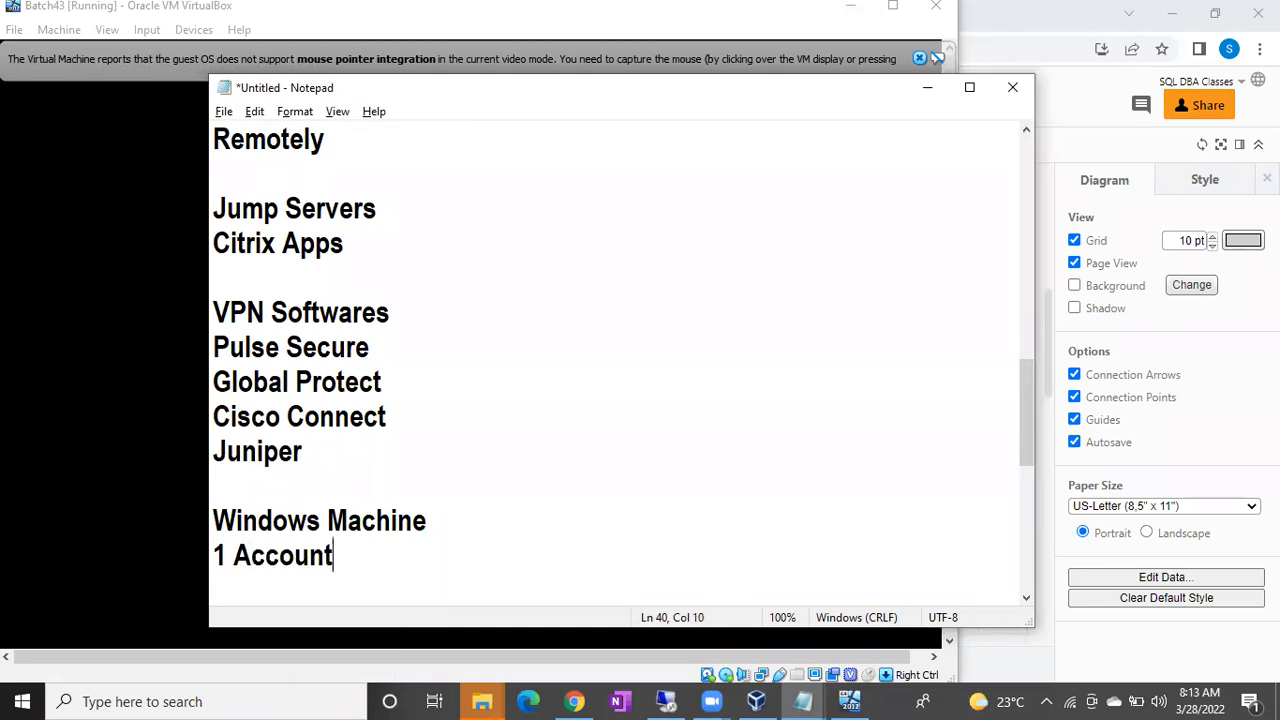
pyautogui.press('Return')
pyautogui.write('Admini')
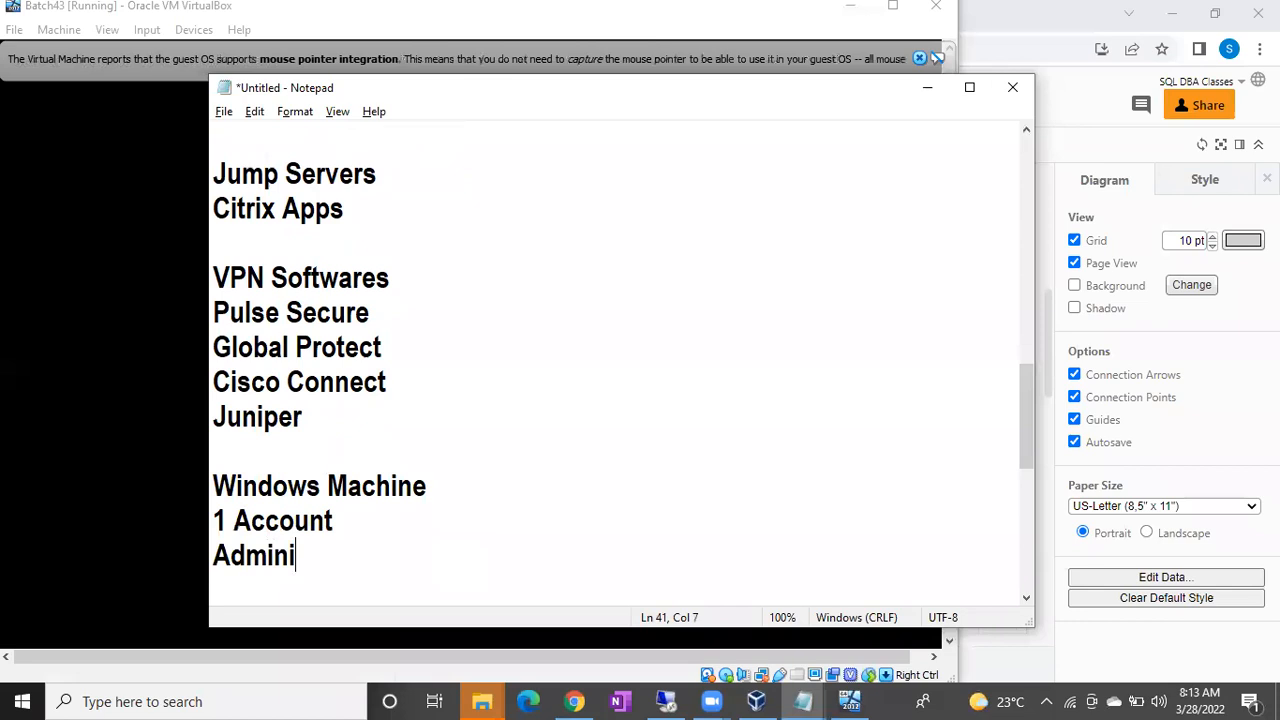
pyautogui.write('strator')
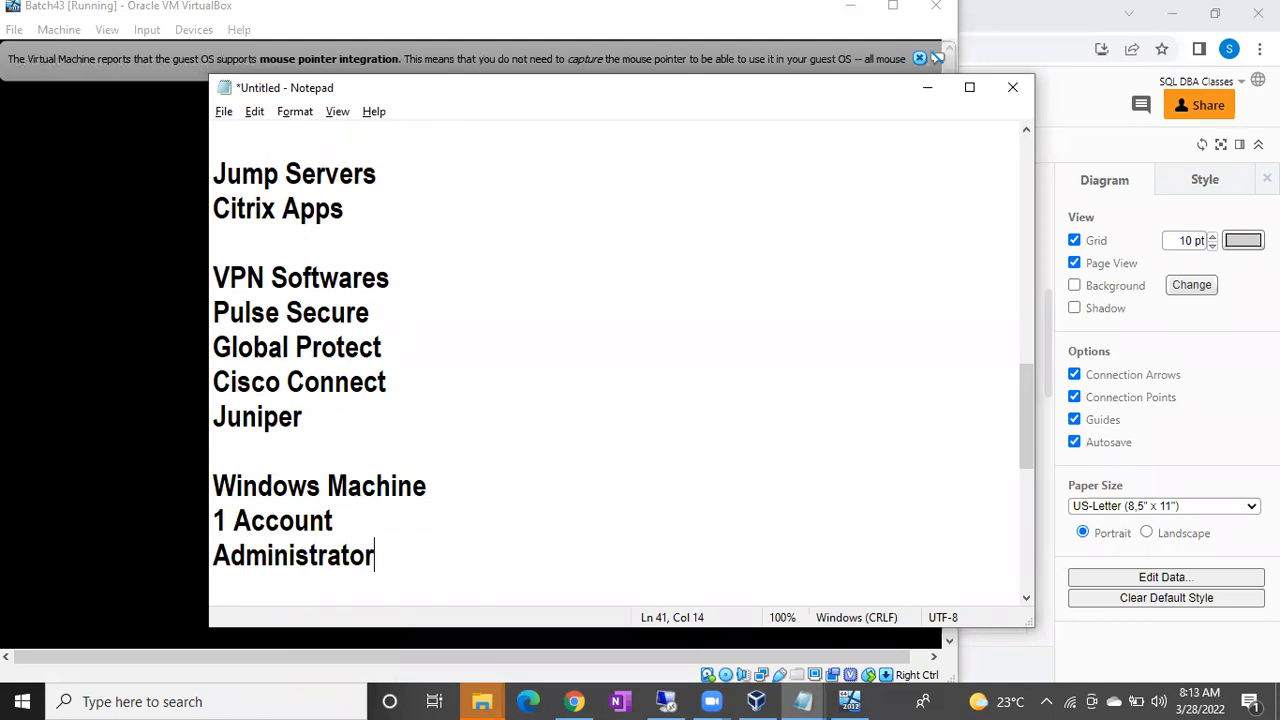
pyautogui.press('Return')
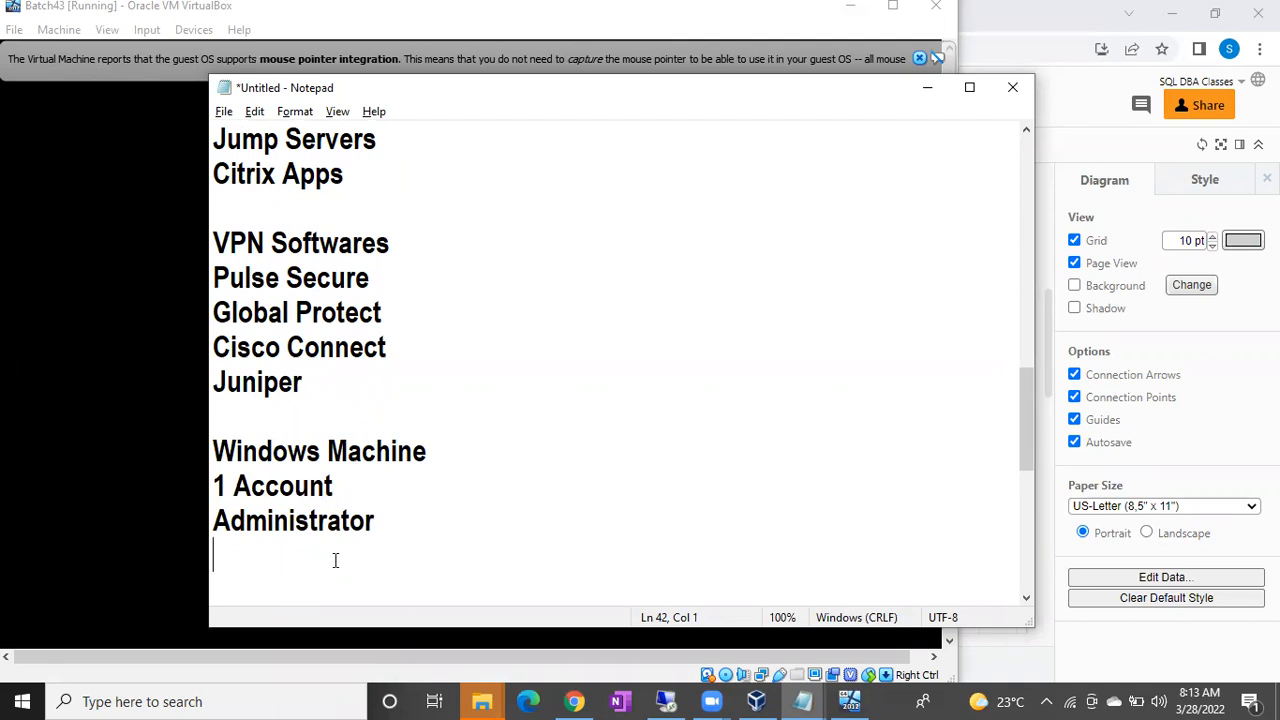
pyautogui.moveTo(214, 521); pyautogui.dragTo(381, 521)
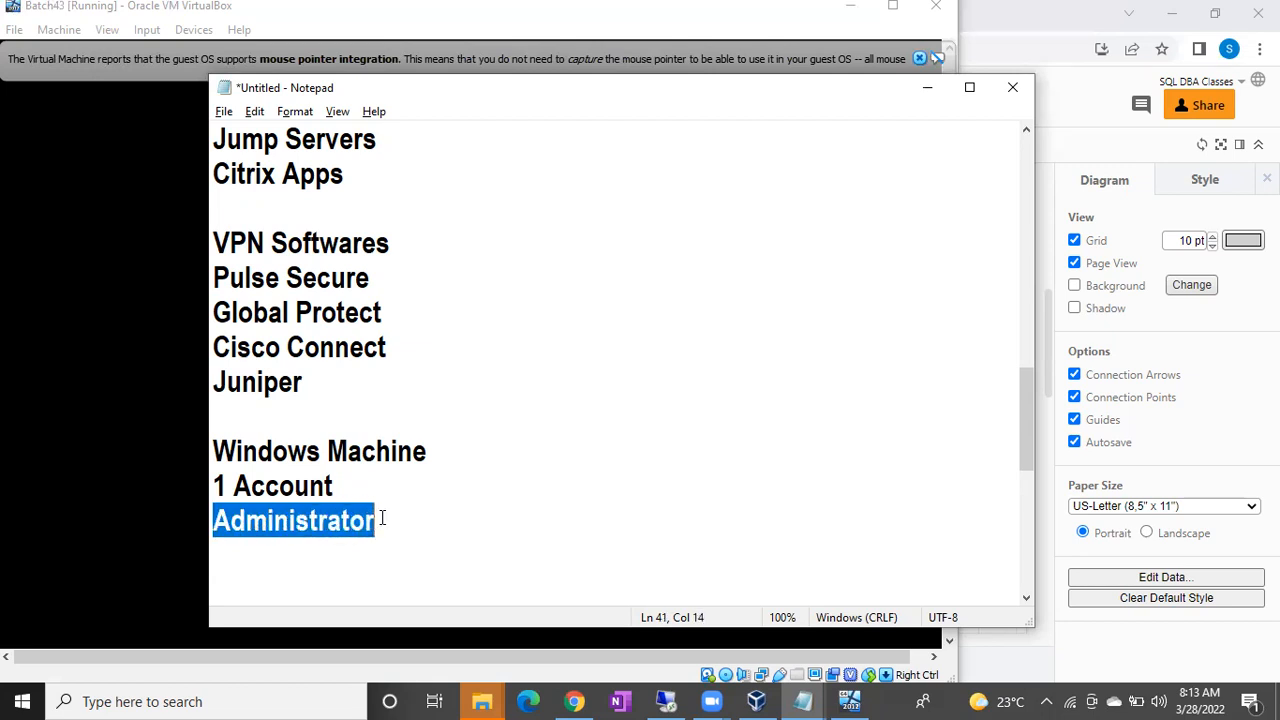
pyautogui.click(381, 521)
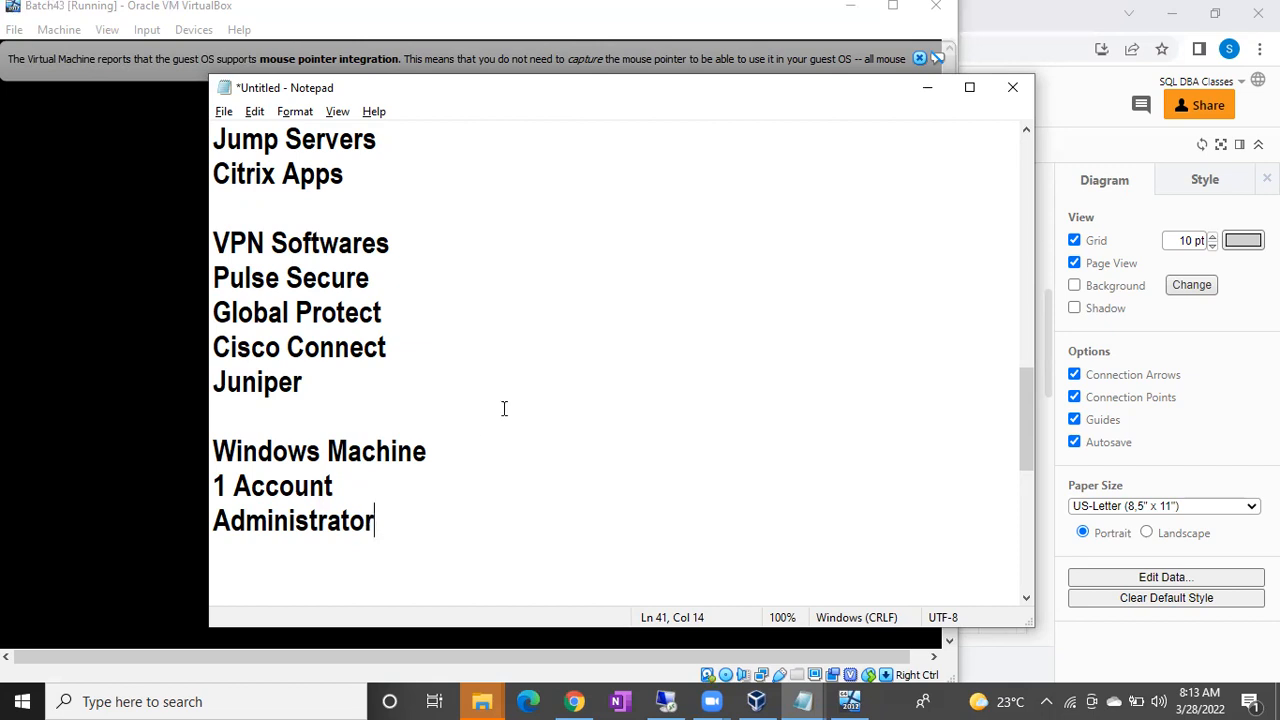
# Hide Notepad and dismiss the mouse-integration notice to reveal the VM's administrator password screen.
pyautogui.click(926, 88)
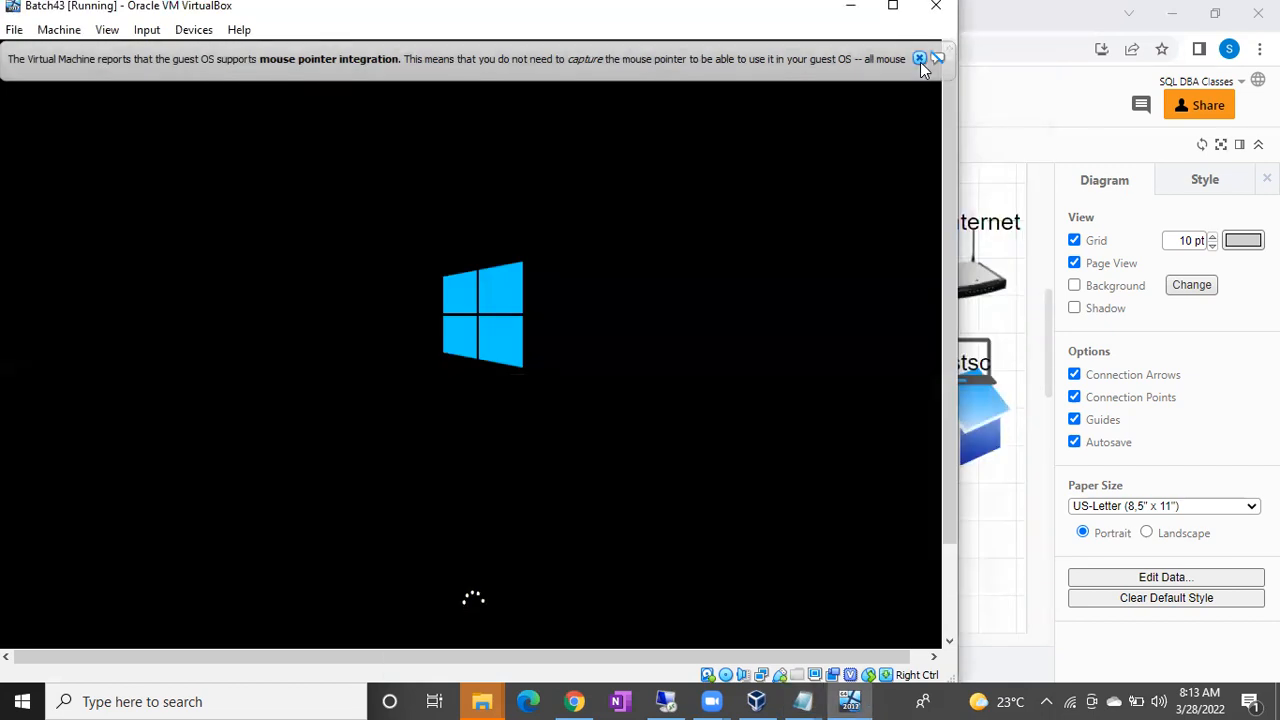
pyautogui.click(919, 59)
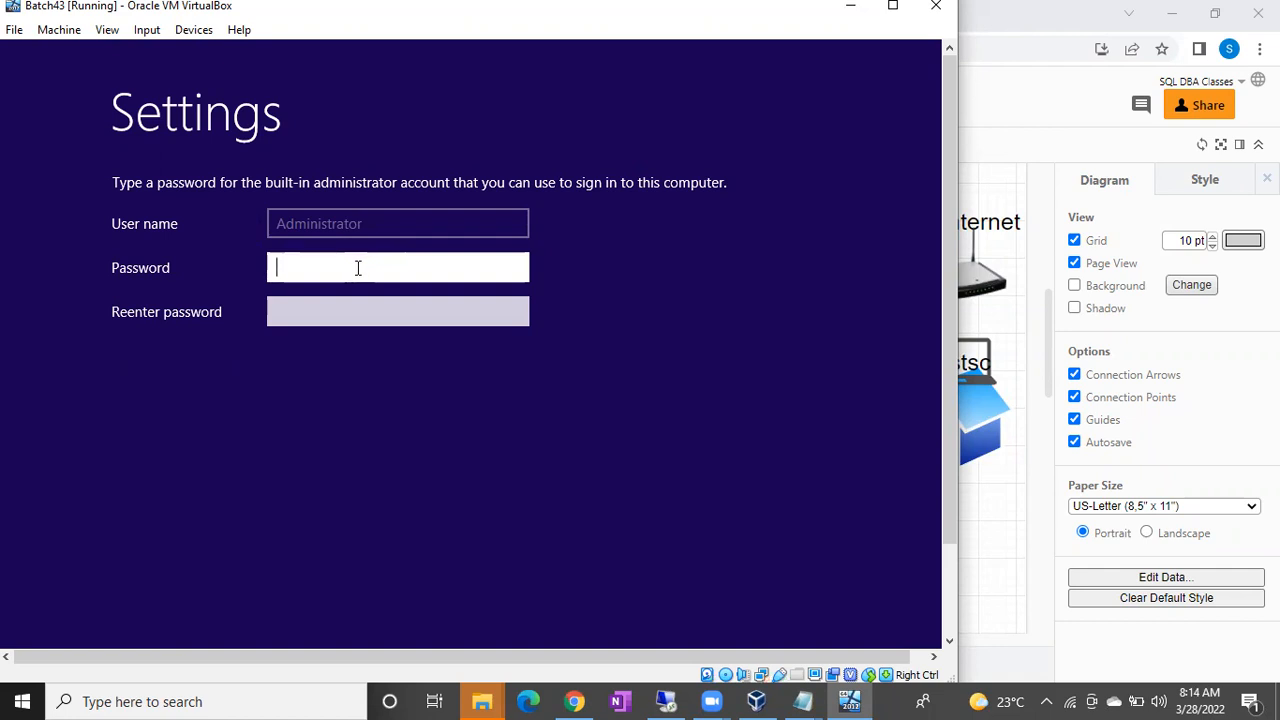
pyautogui.moveTo(803, 700)
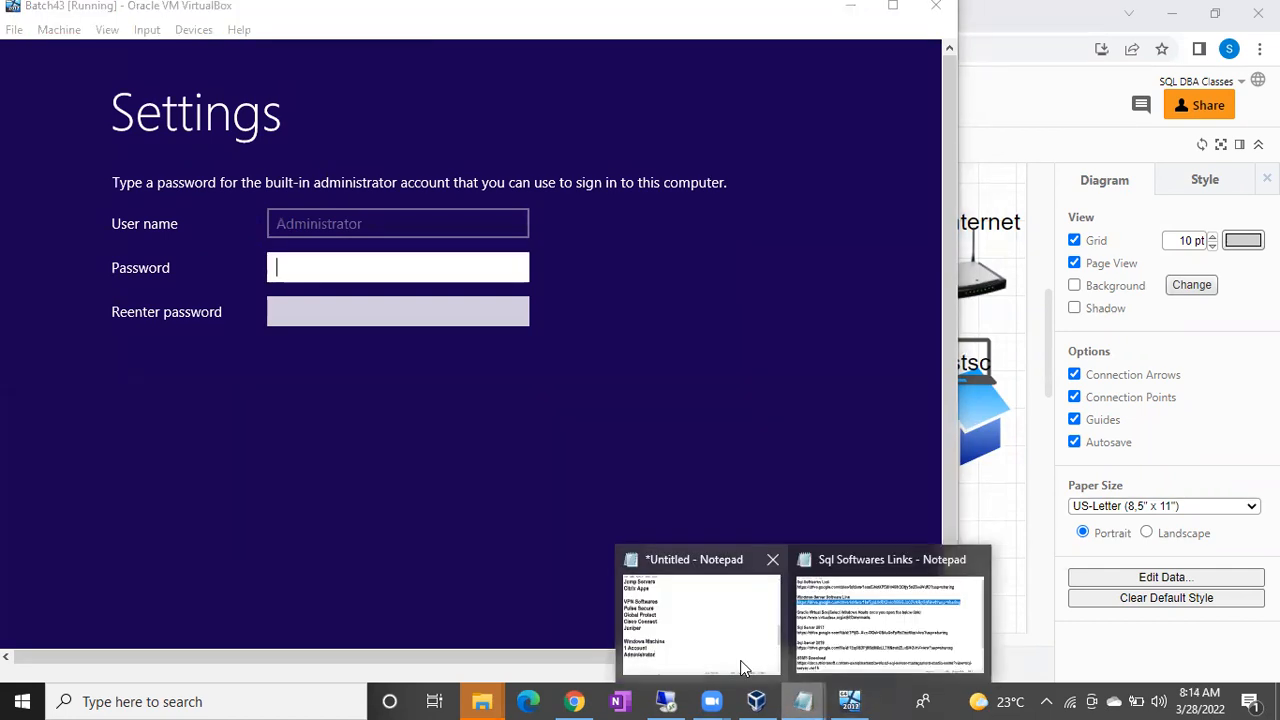
pyautogui.click(740, 660)
# Add lines 'Password', '30 to 40 passwords' and 'Strong Password' below Administrator.
pyautogui.press('Return')
pyautogui.press('Return')
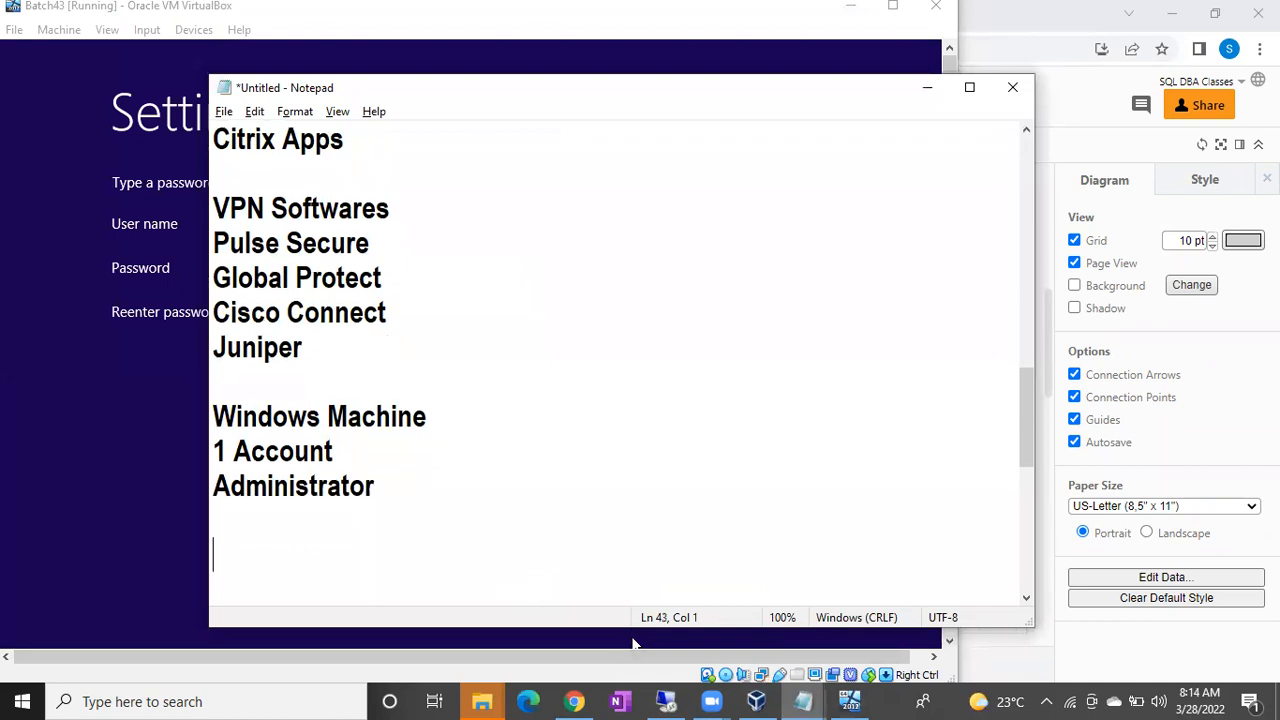
pyautogui.write('Passwo')
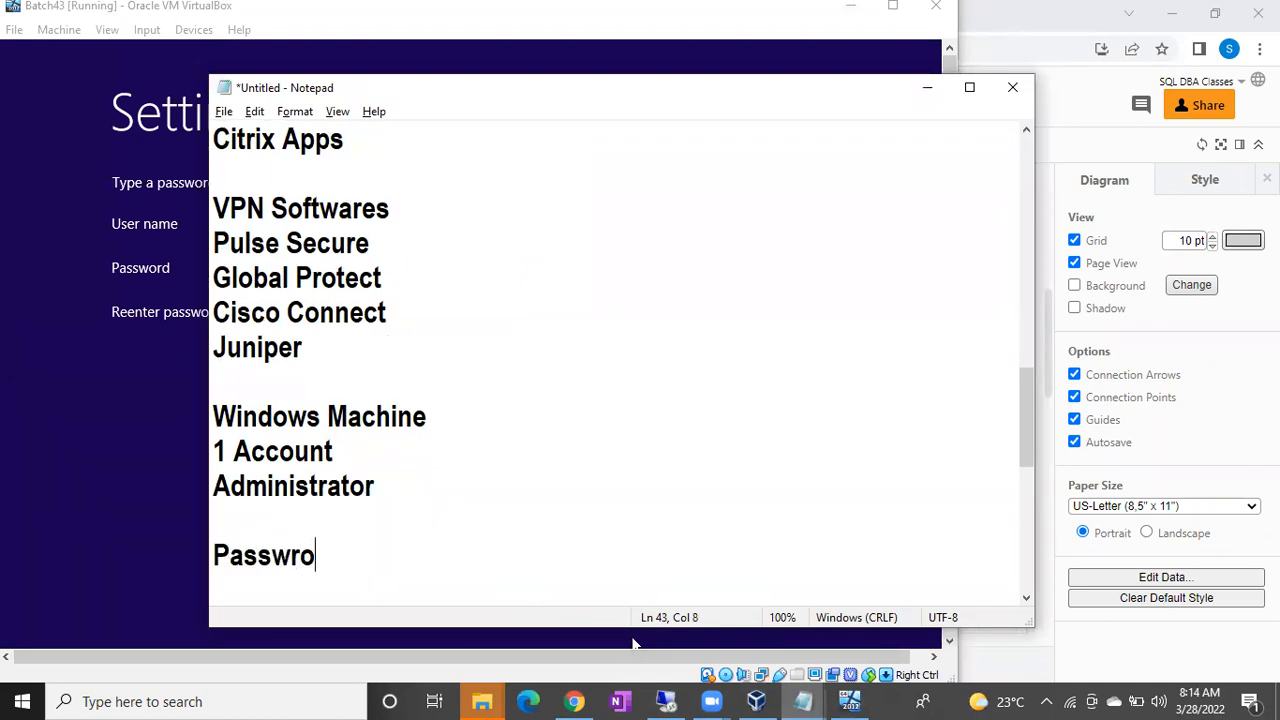
pyautogui.write('rd')
pyautogui.press('Return')
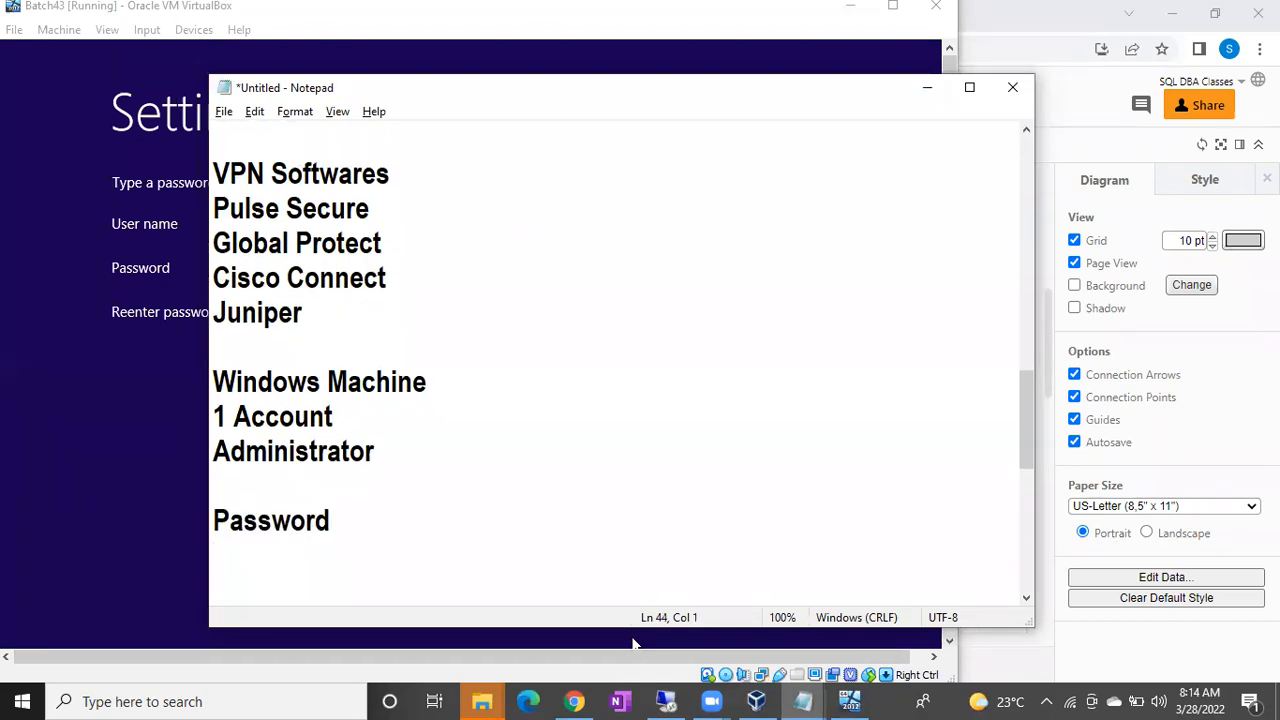
pyautogui.write('30 to 4')
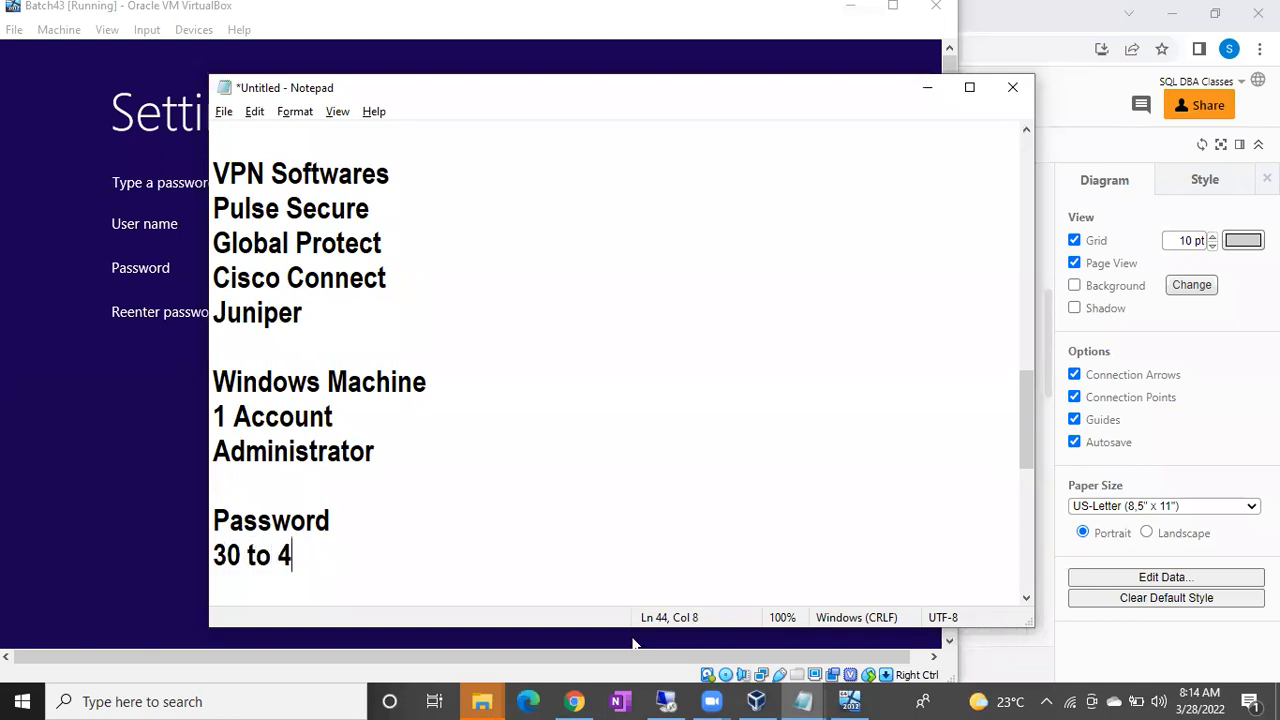
pyautogui.write('0 passwo')
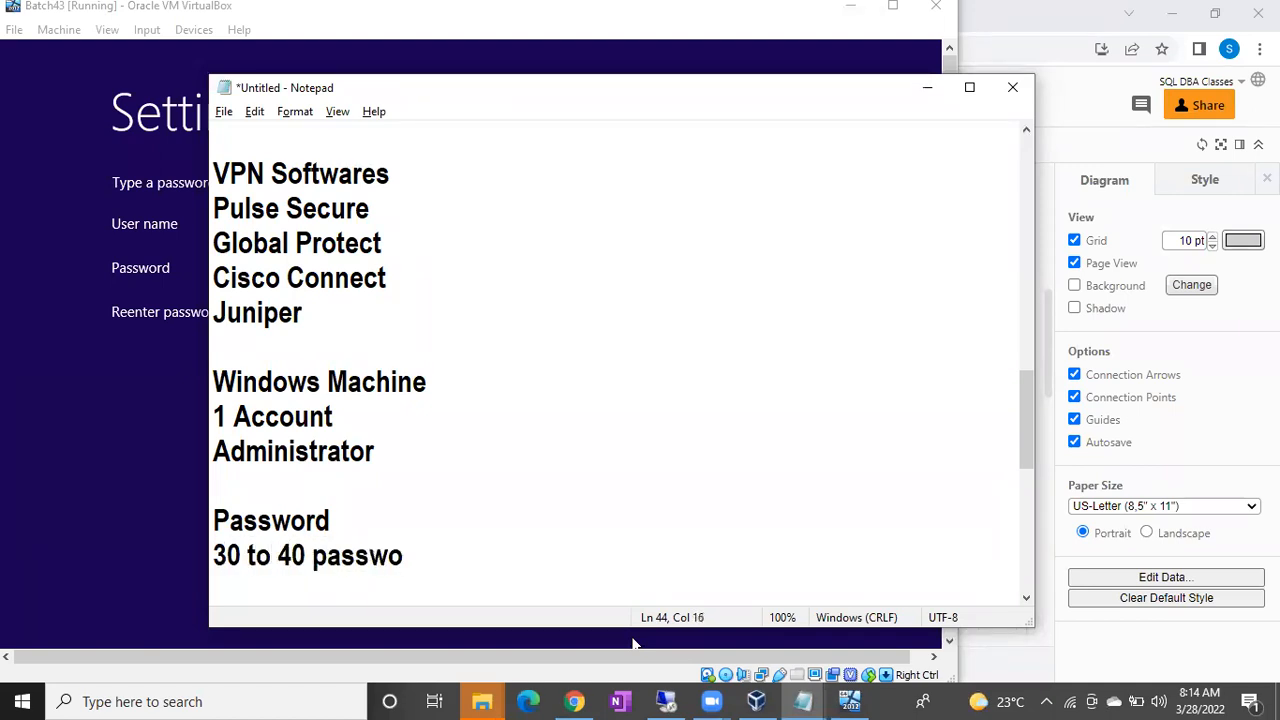
pyautogui.write('rds')
pyautogui.press('Return')
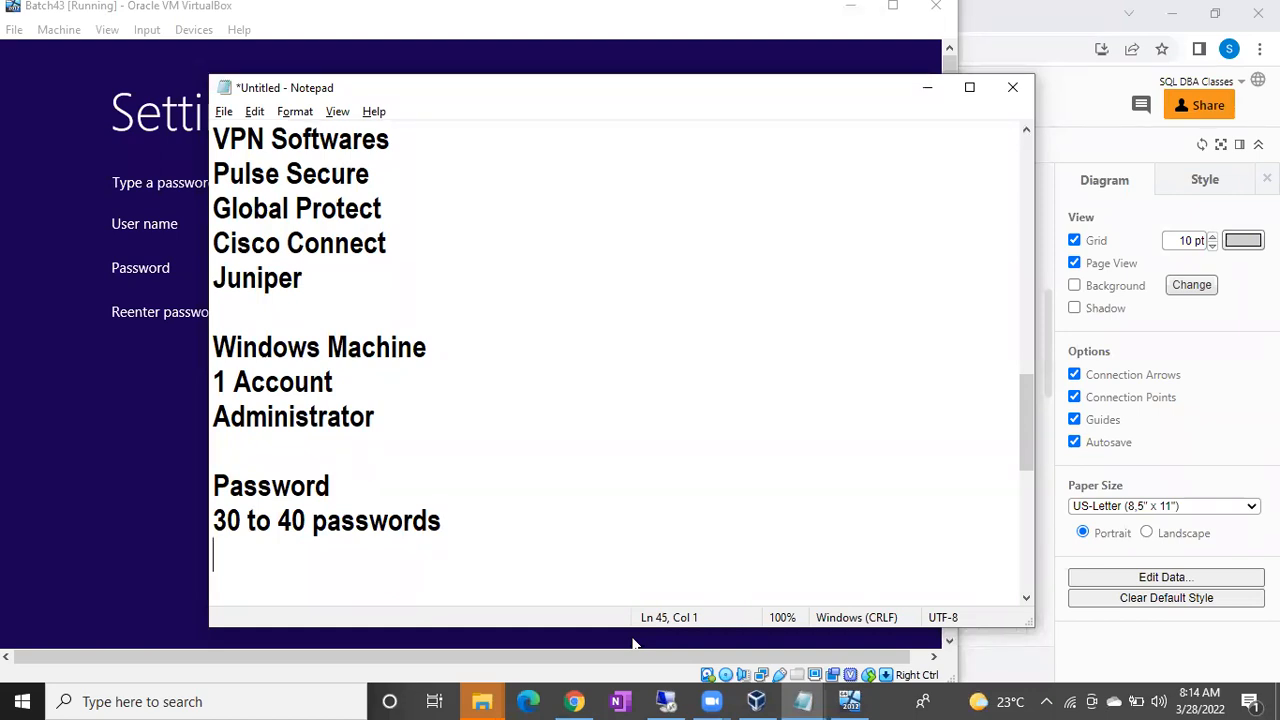
pyautogui.write('Stro')
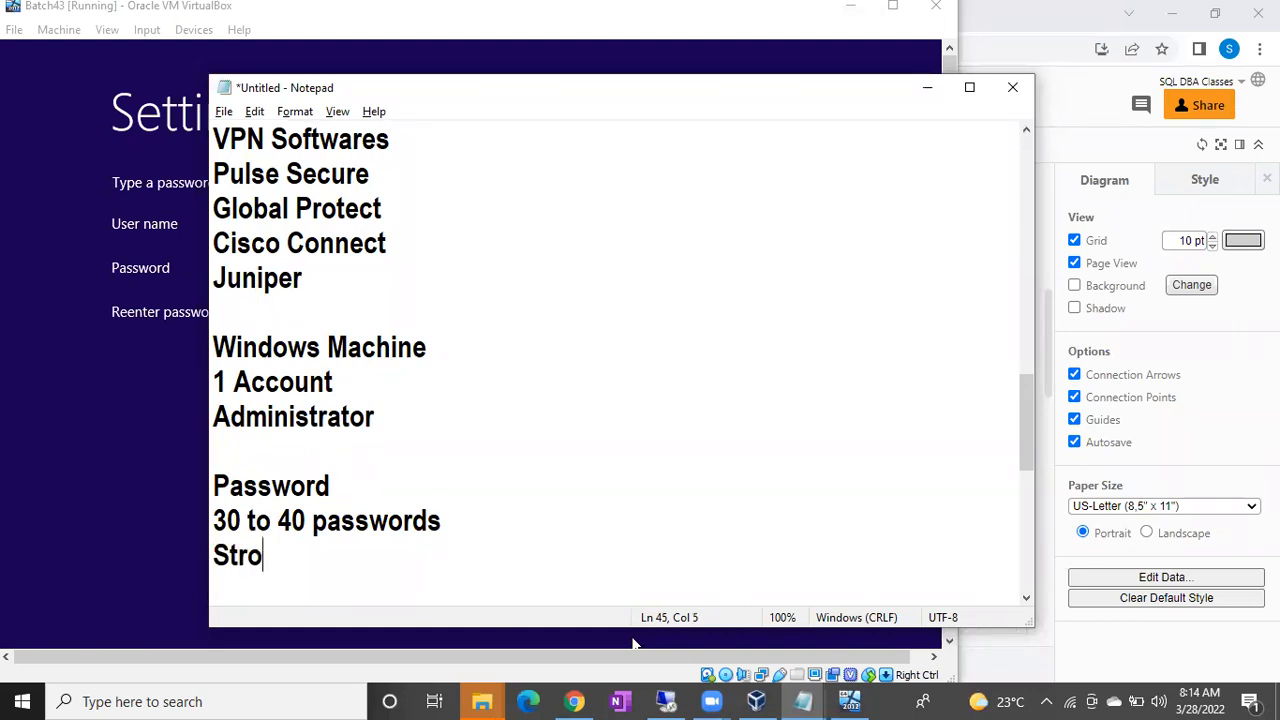
pyautogui.write('ng Passwrod')
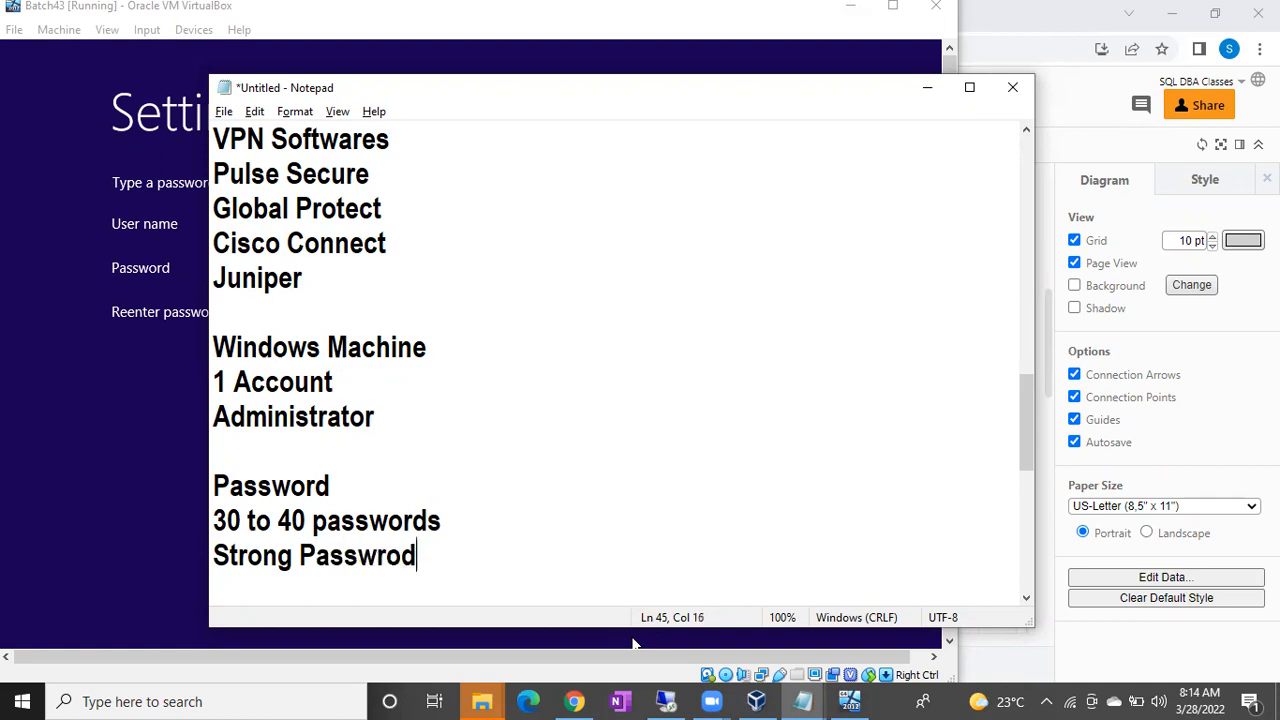
pyautogui.press('Return')
pyautogui.press('BackSpace')
pyautogui.press('BackSpace')
pyautogui.press('BackSpace')
pyautogui.press('BackSpace')
pyautogui.write('ord')
pyautogui.press('Return')
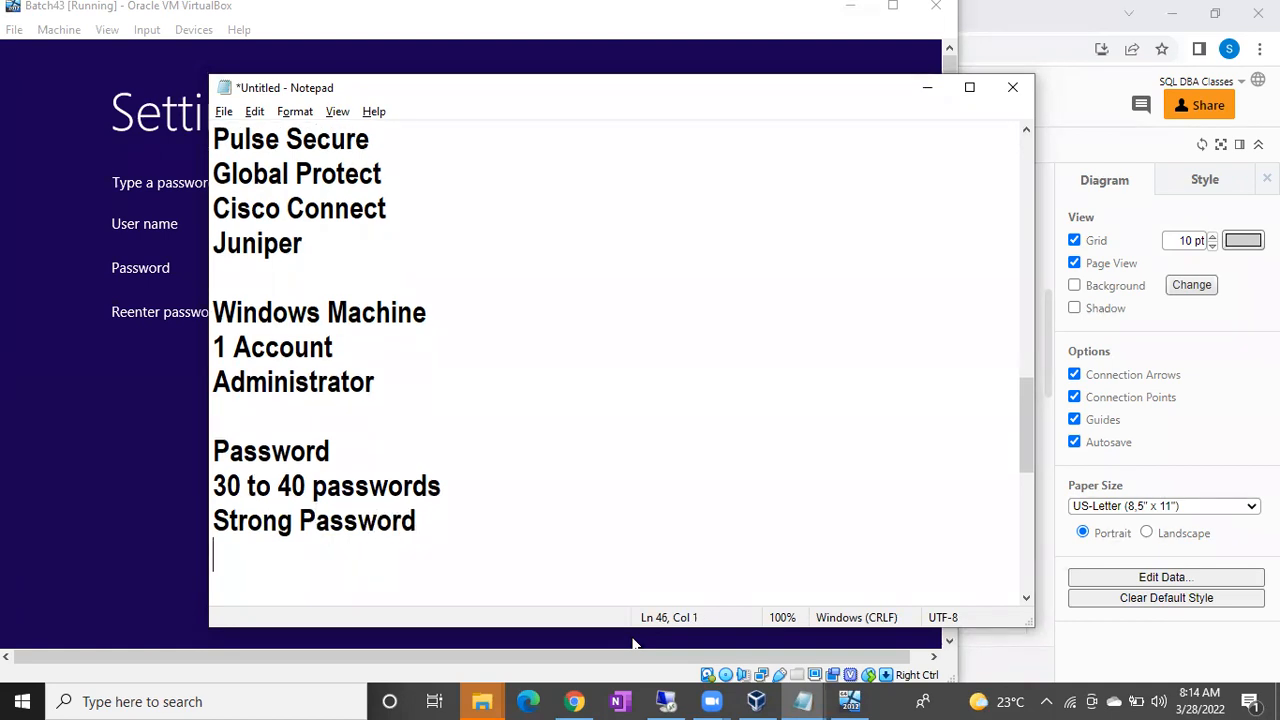
# List the rules 'Min. 8', '1 Caps', '1 Small' and '1 special char'.
pyautogui.write('Min. 8')
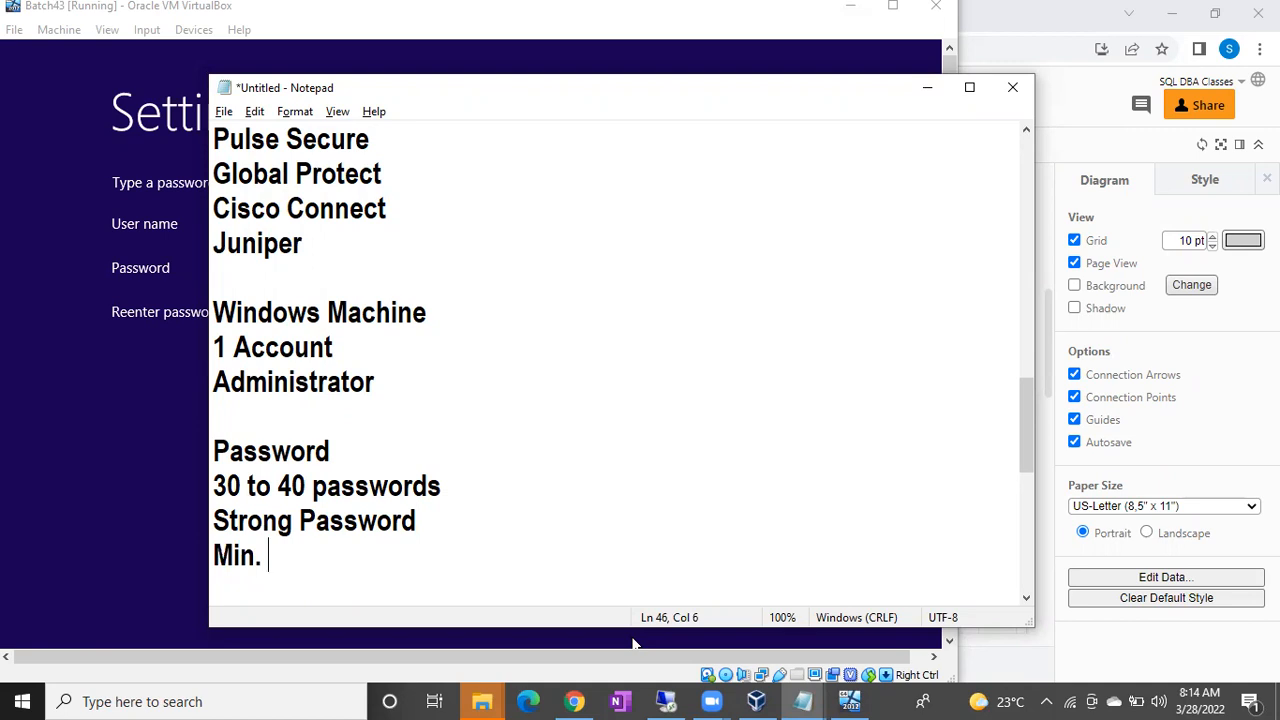
pyautogui.press('Return')
pyautogui.write('1 d')
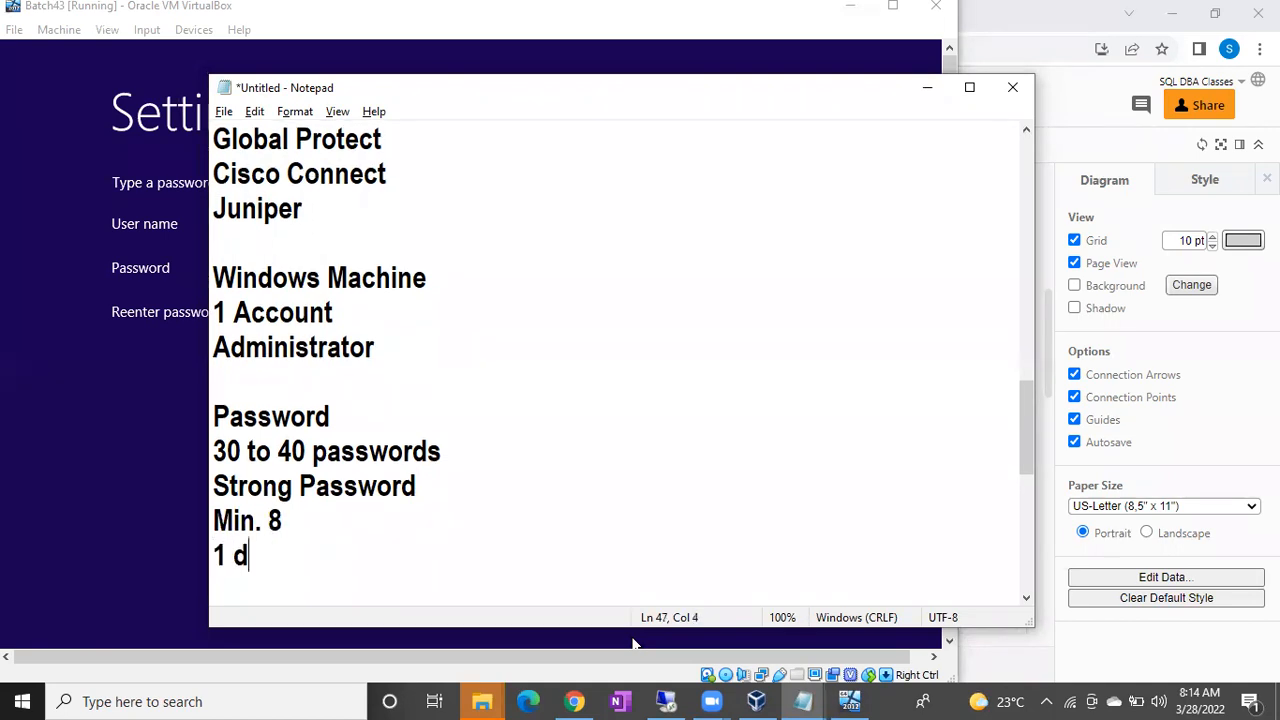
pyautogui.press('BackSpace')
pyautogui.write('Caps')
pyautogui.press('Return')
pyautogui.write('1 ')
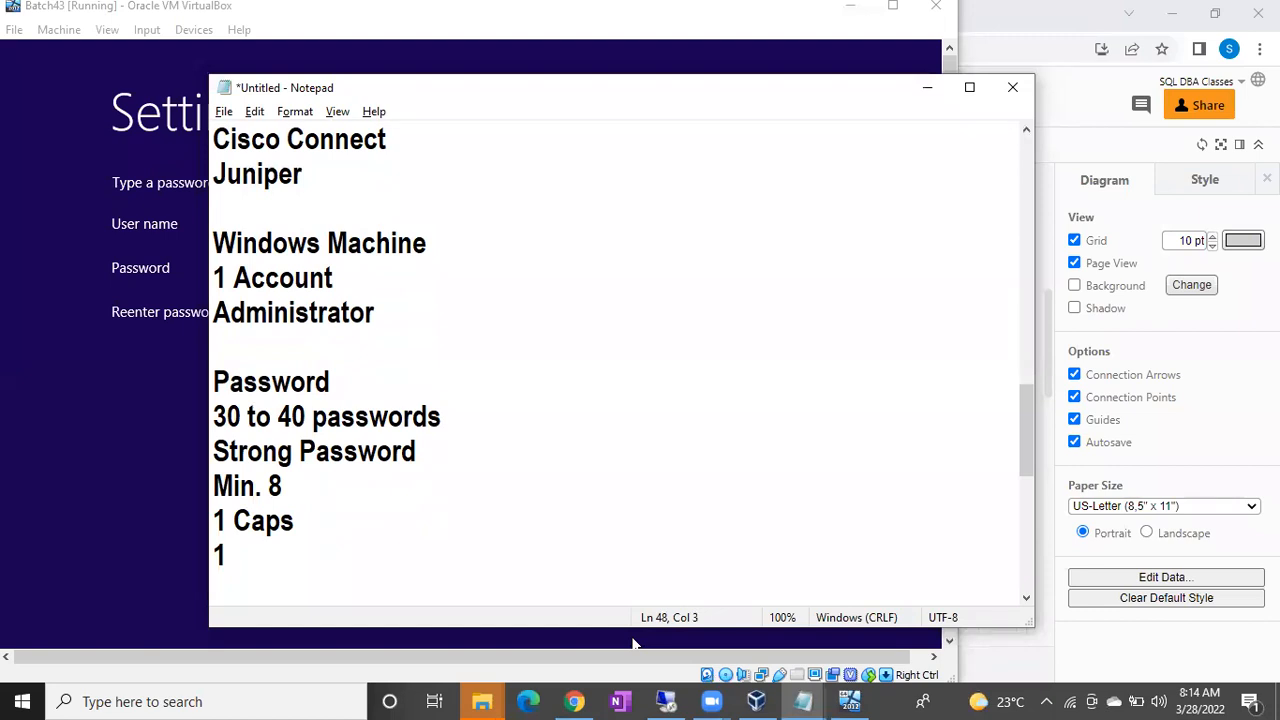
pyautogui.write('Small')
pyautogui.press('Return')
pyautogui.write('1 ')
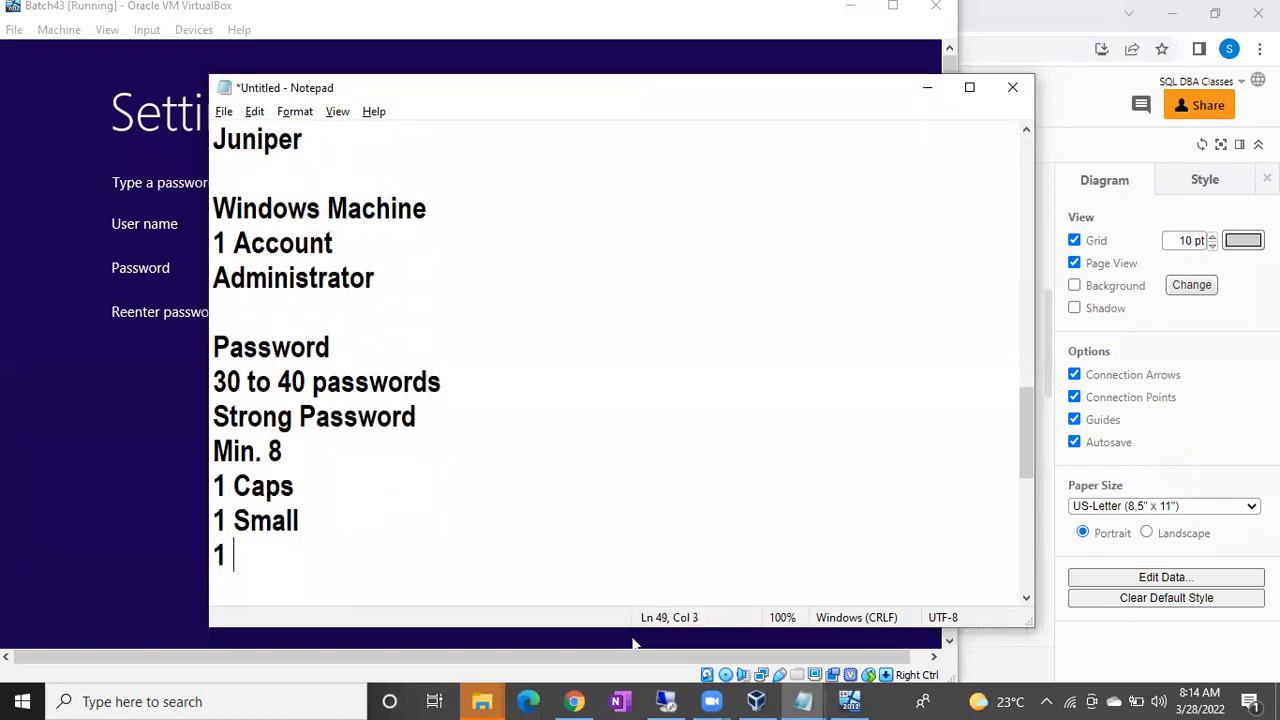
pyautogui.write('special chr')
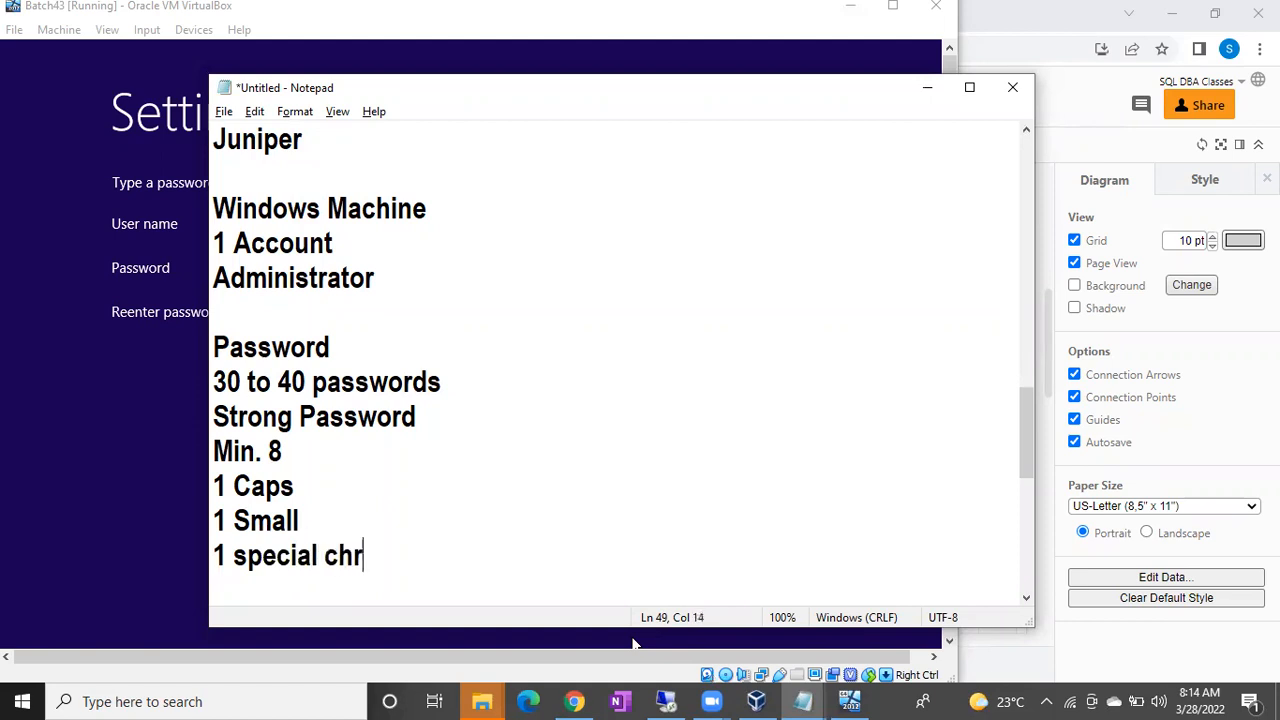
pyautogui.press('BackSpace')
pyautogui.write('ar')
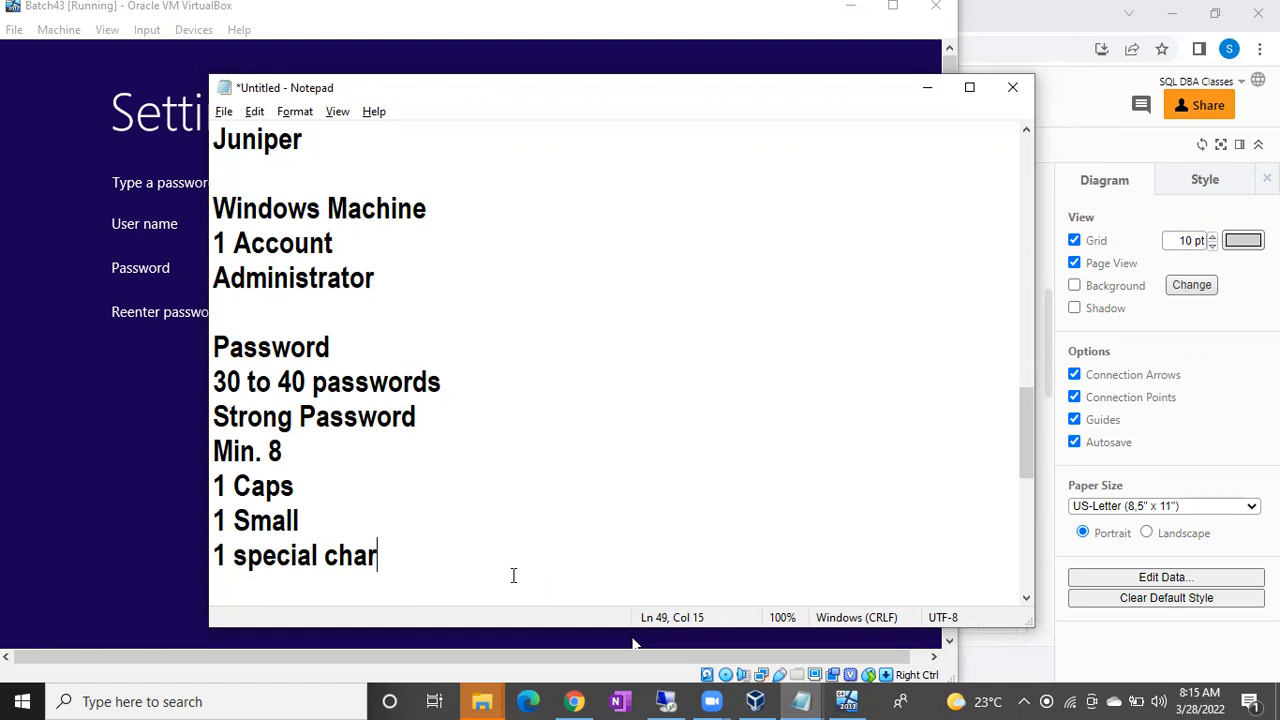
pyautogui.hotkey('alt', 'Tab')
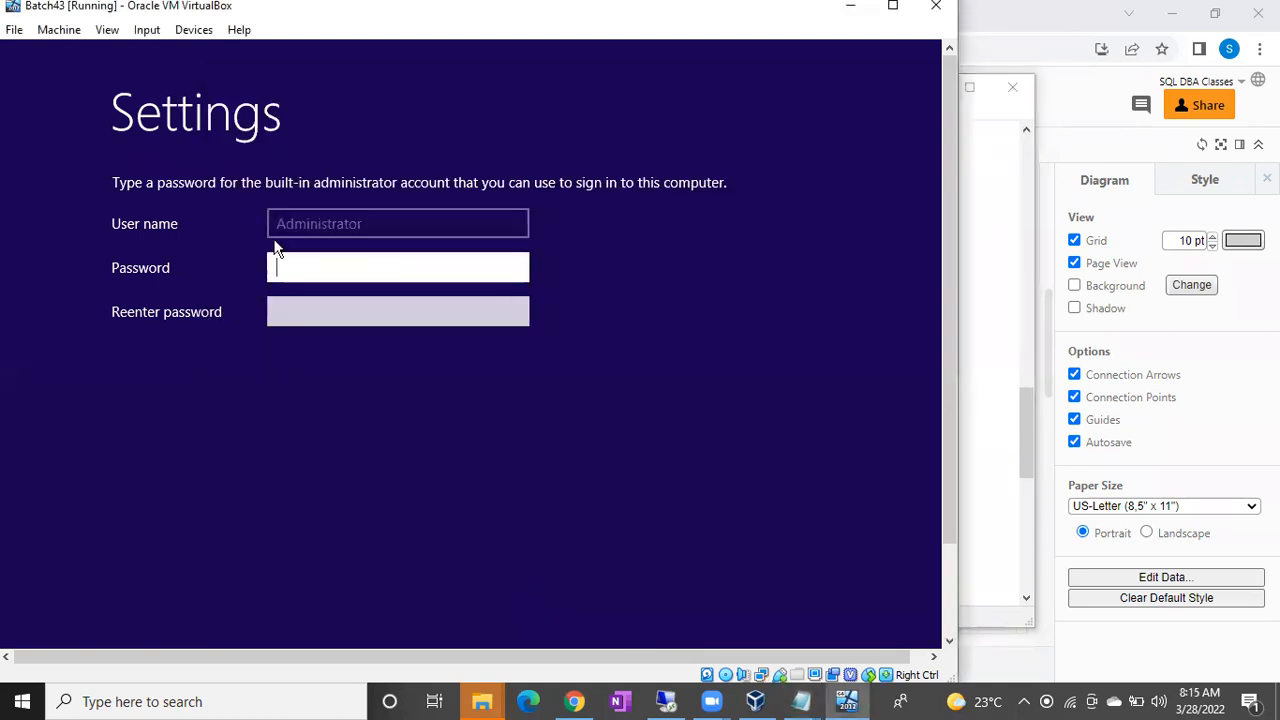
# Enter and confirm the built-in Administrator password, then finish the setup.
pyautogui.write('Password@1234')
pyautogui.press('Tab')
pyautogui.write('Passwor')
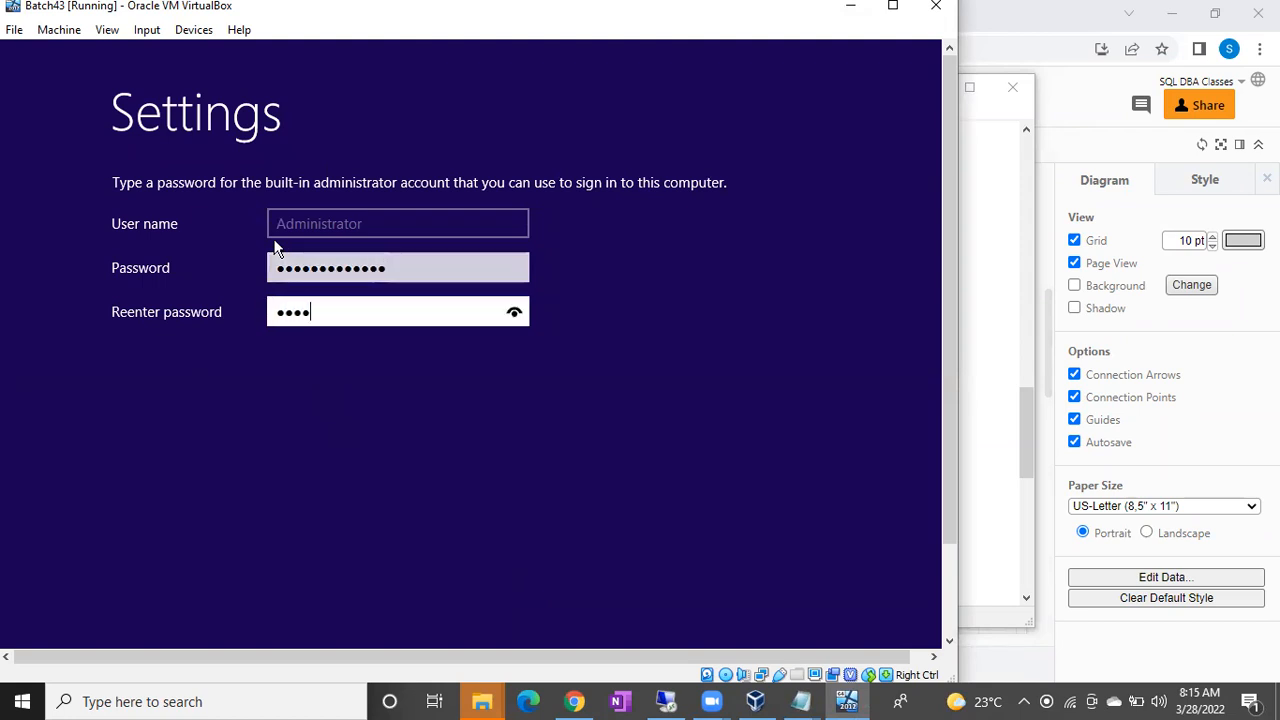
pyautogui.write('d@1234')
pyautogui.moveTo(954, 163); pyautogui.dragTo(951, 270)
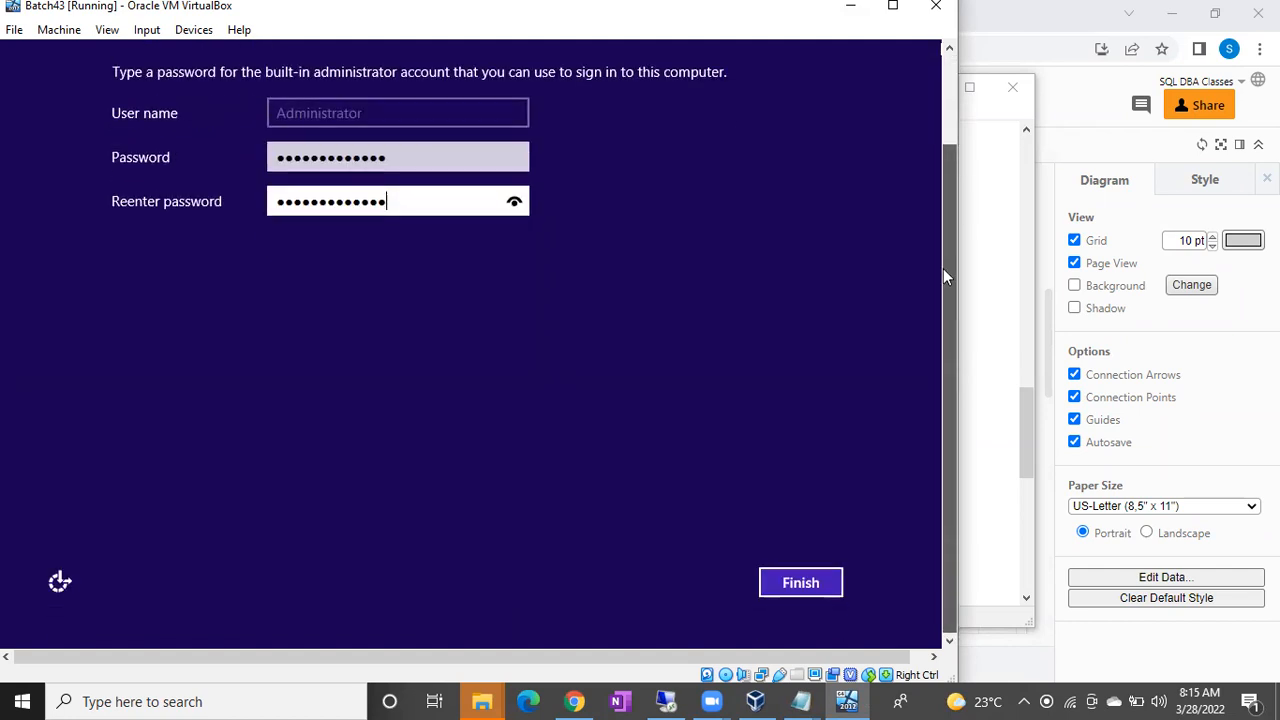
pyautogui.click(810, 582)
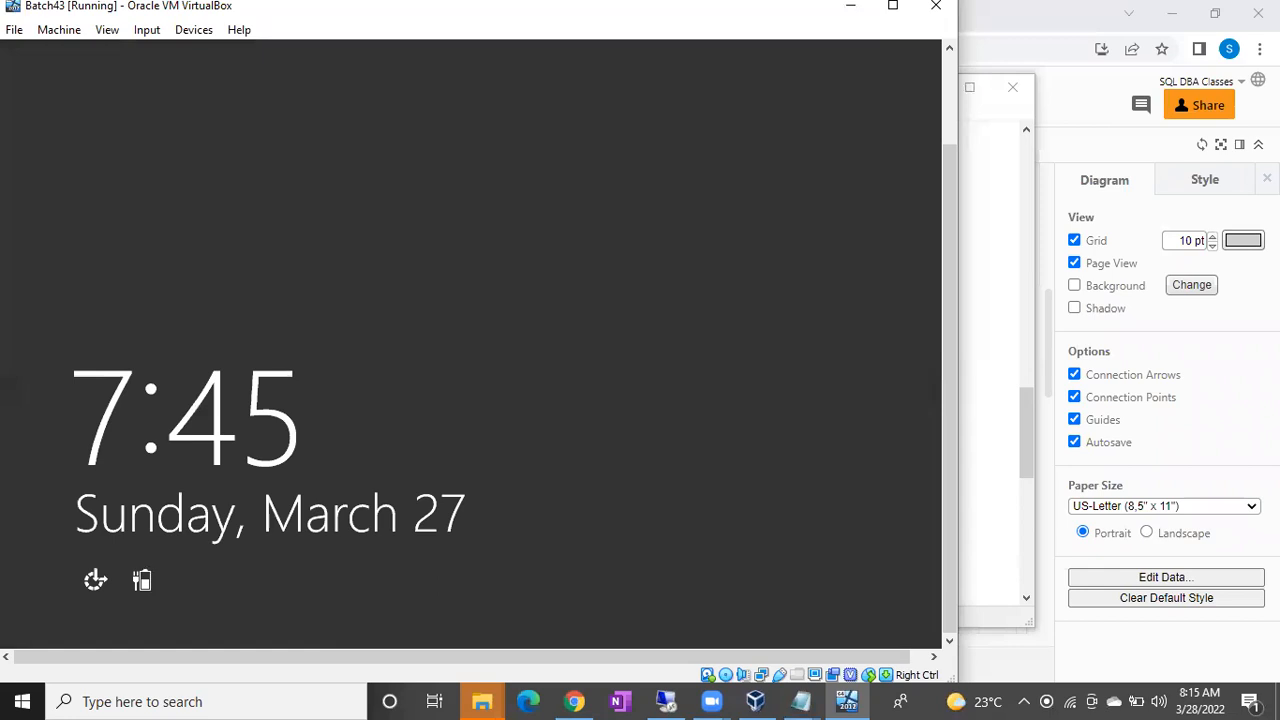
pyautogui.moveTo(946, 285); pyautogui.dragTo(943, 165)
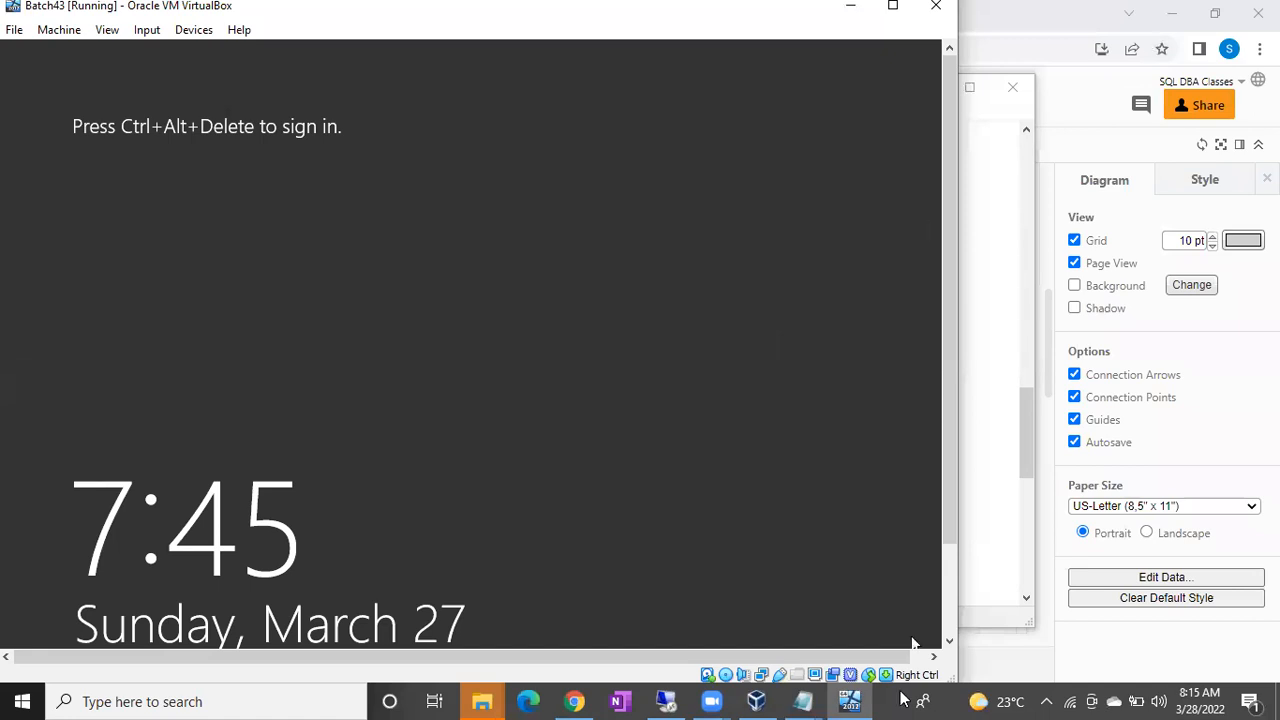
# Minimize all windows, then restore only the VirtualBox VM window at its lock screen.
pyautogui.click(1278, 703)
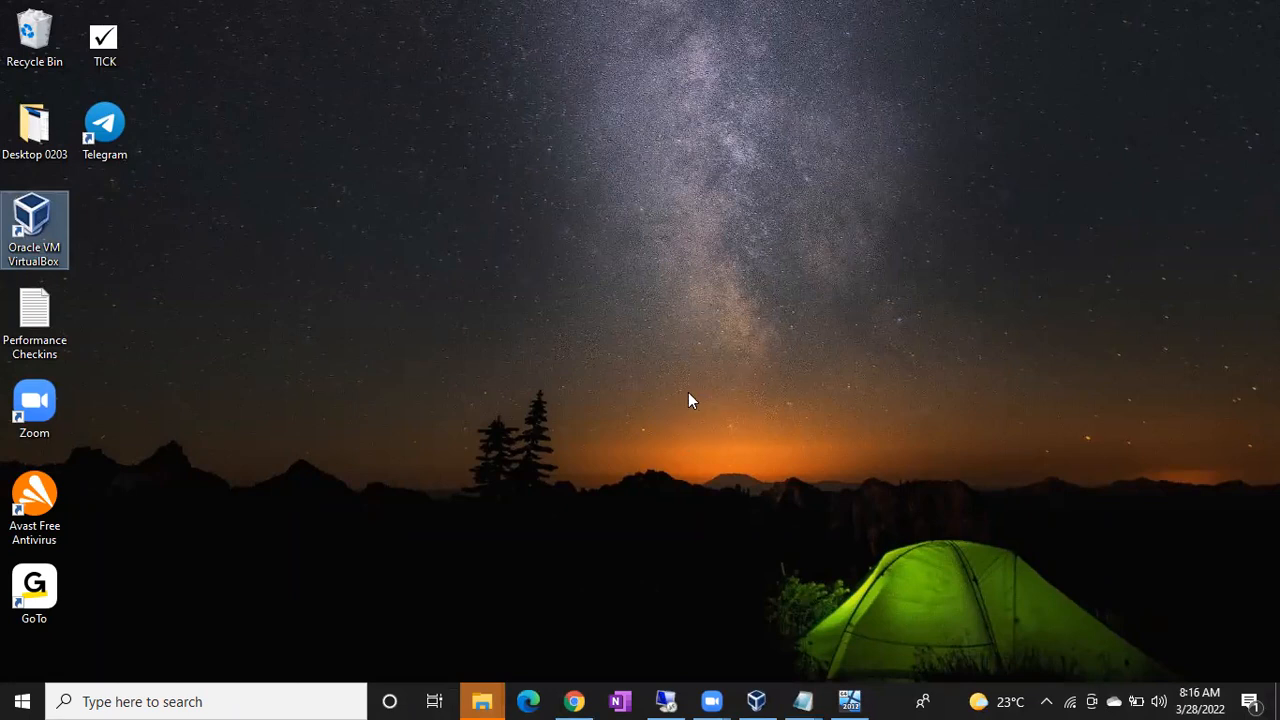
pyautogui.click(849, 701)
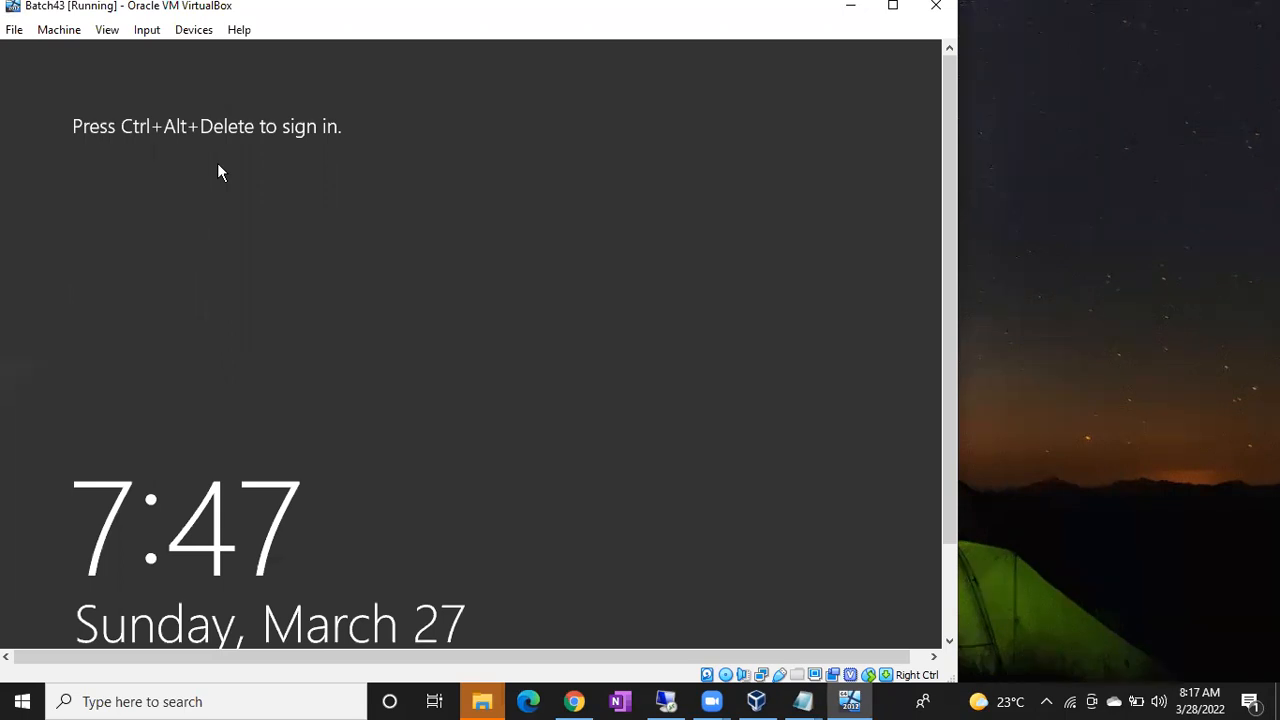
pyautogui.click(802, 700)
# Note 'Right Ctrl+ Del' in Notepad, then send Ctrl+Alt+Delete to the VM.
pyautogui.click(726, 640)
pyautogui.press('Return')
pyautogui.press('Return')
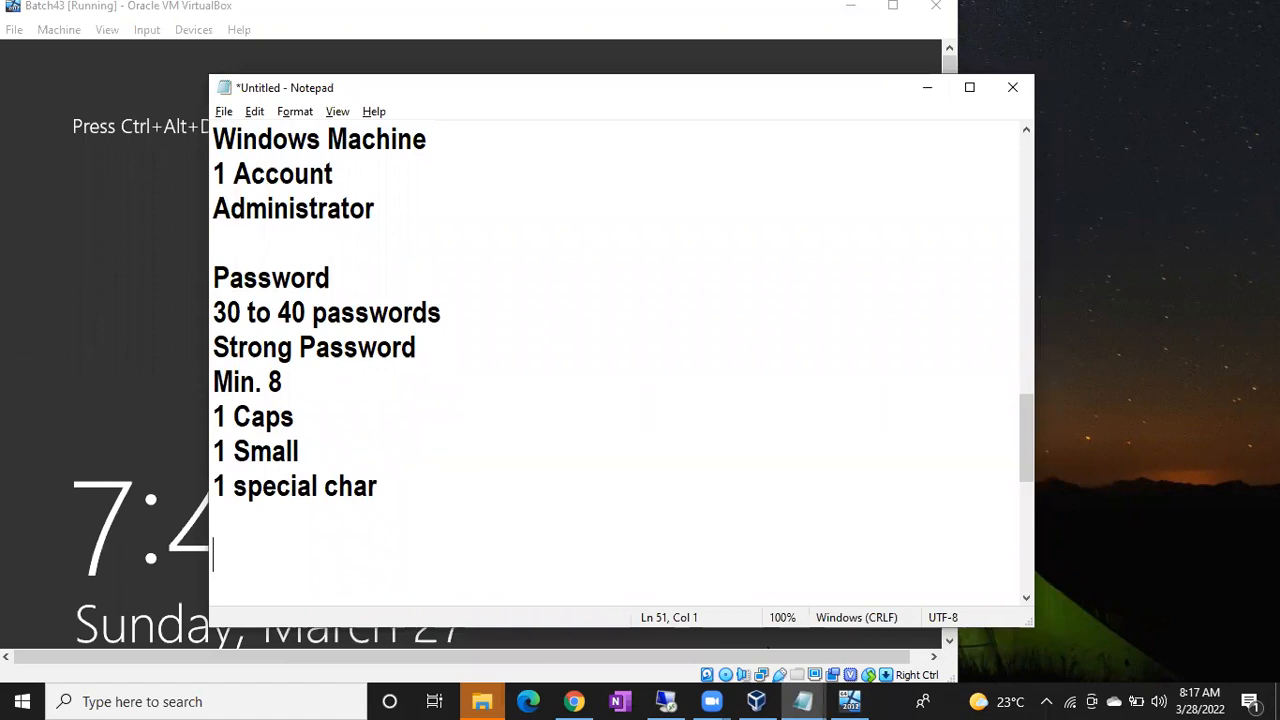
pyautogui.write('Right Ctr')
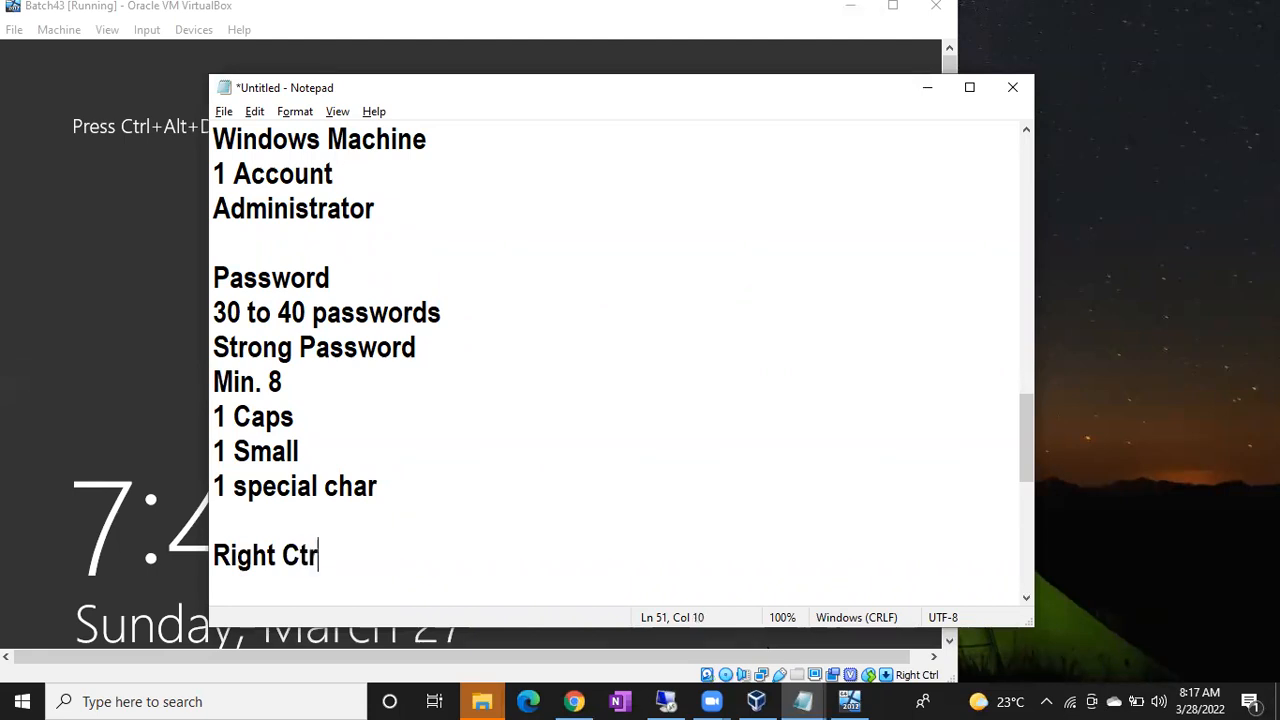
pyautogui.write('l+ Del')
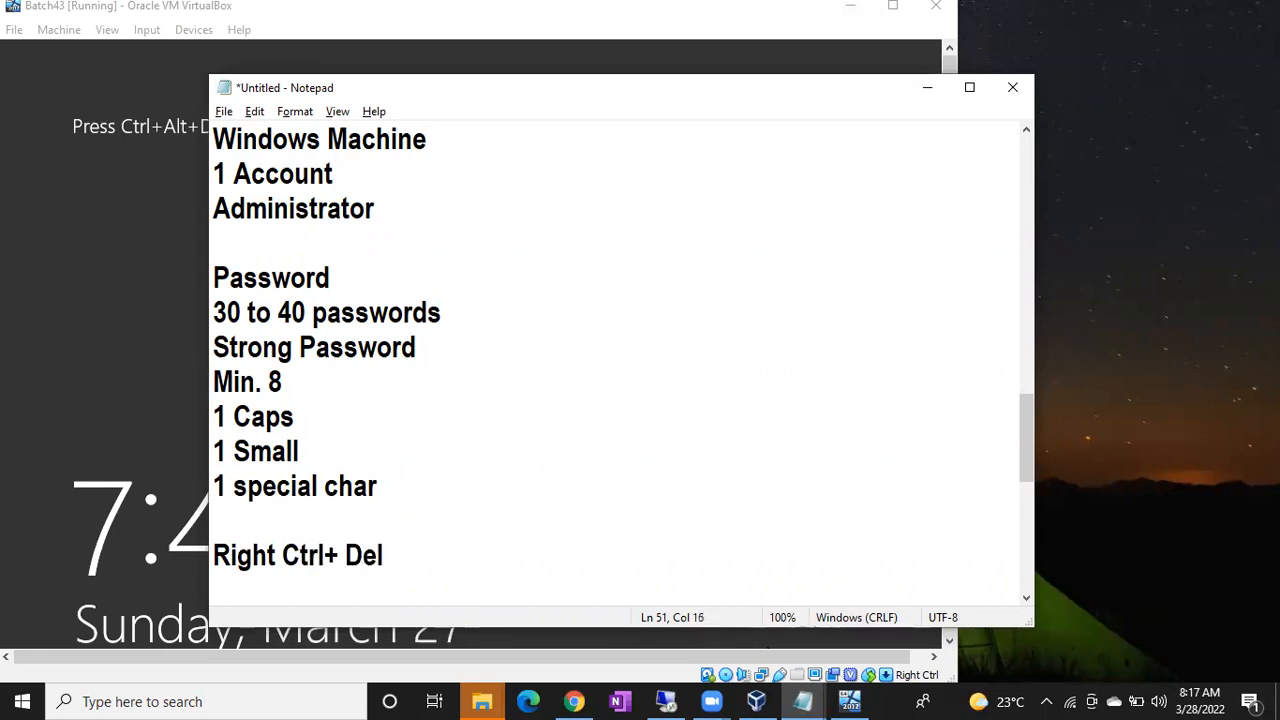
pyautogui.click(728, 634)
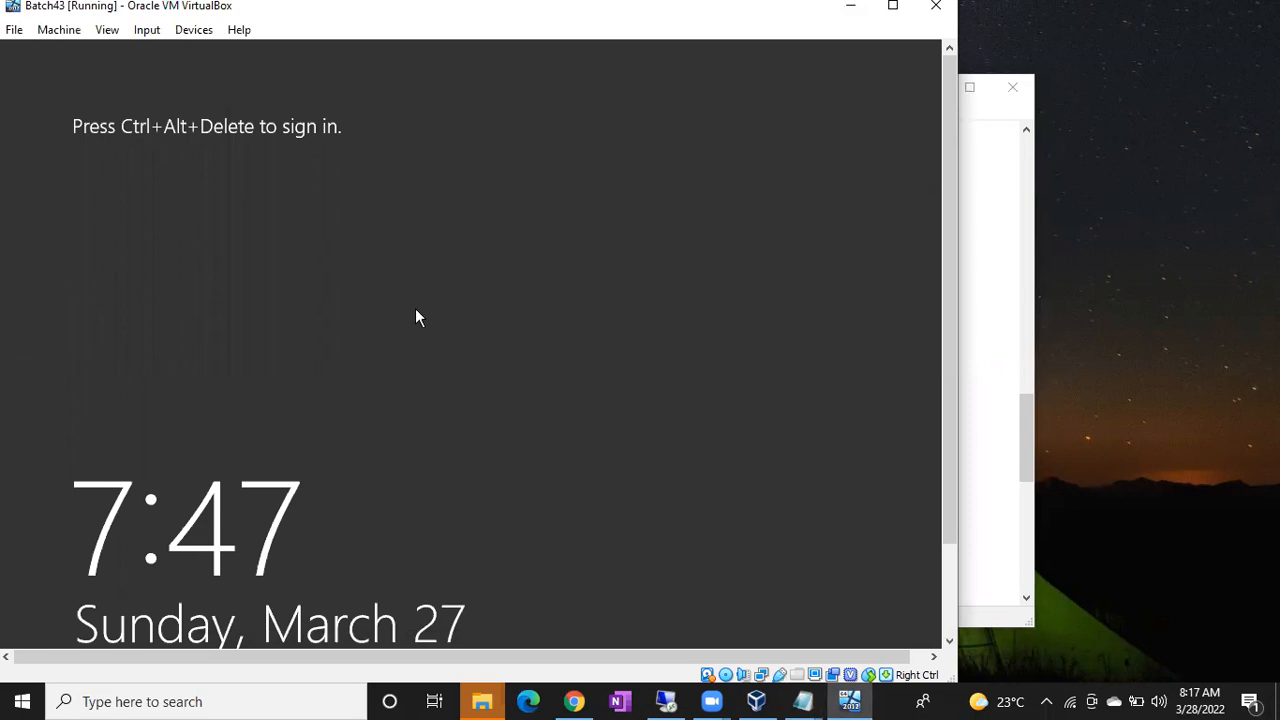
pyautogui.hotkey('ctrl', 'alt', 'Delete')
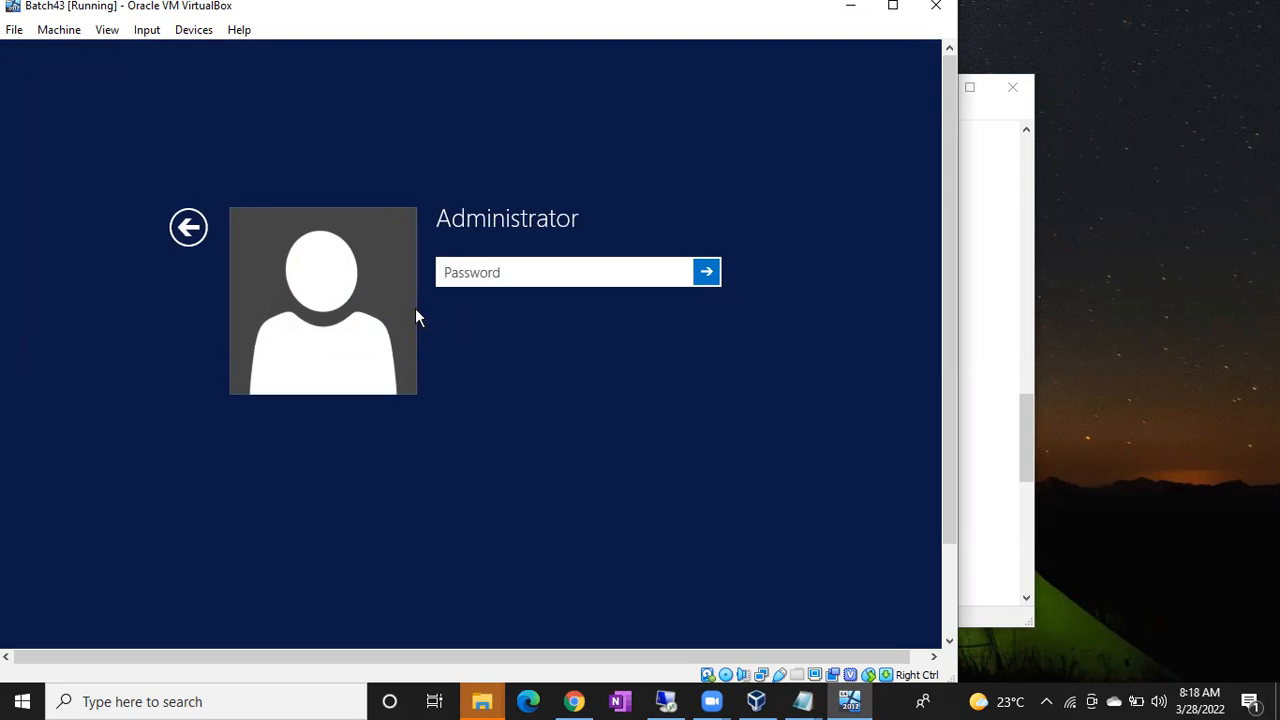
# Enter the Administrator password at the lock screen and submit it.
pyautogui.write('*************')
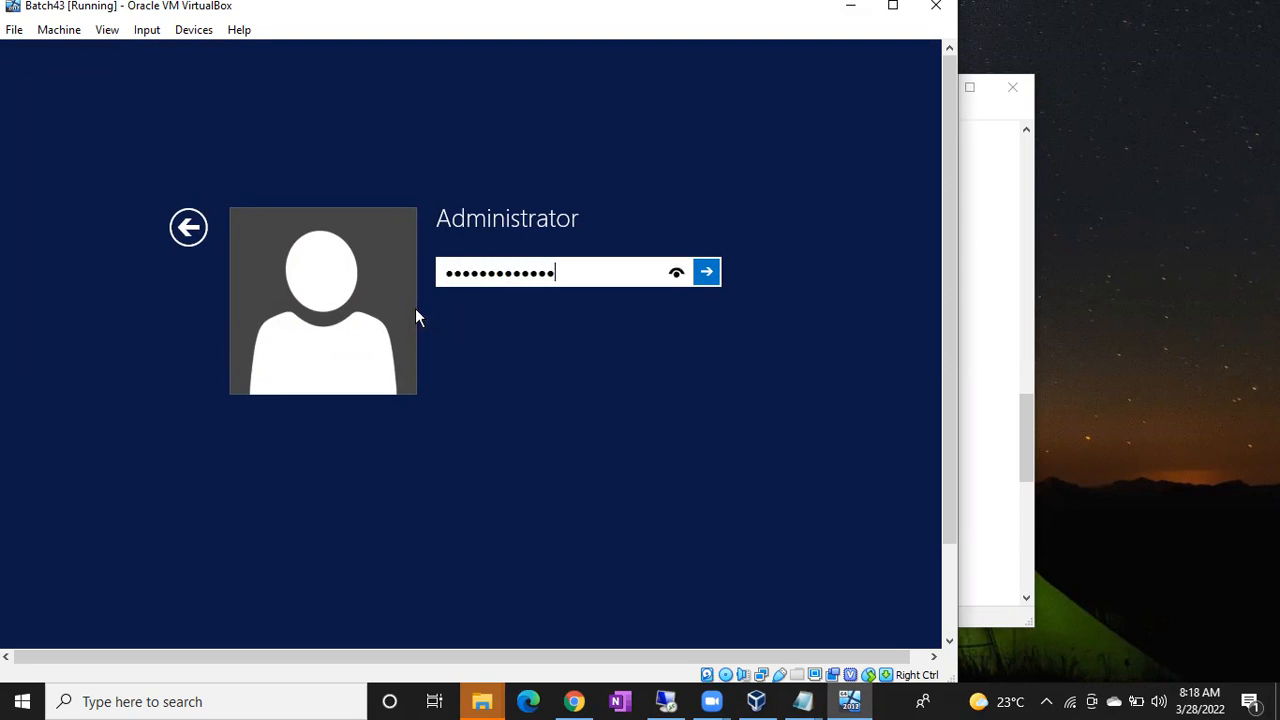
pyautogui.press('Return')
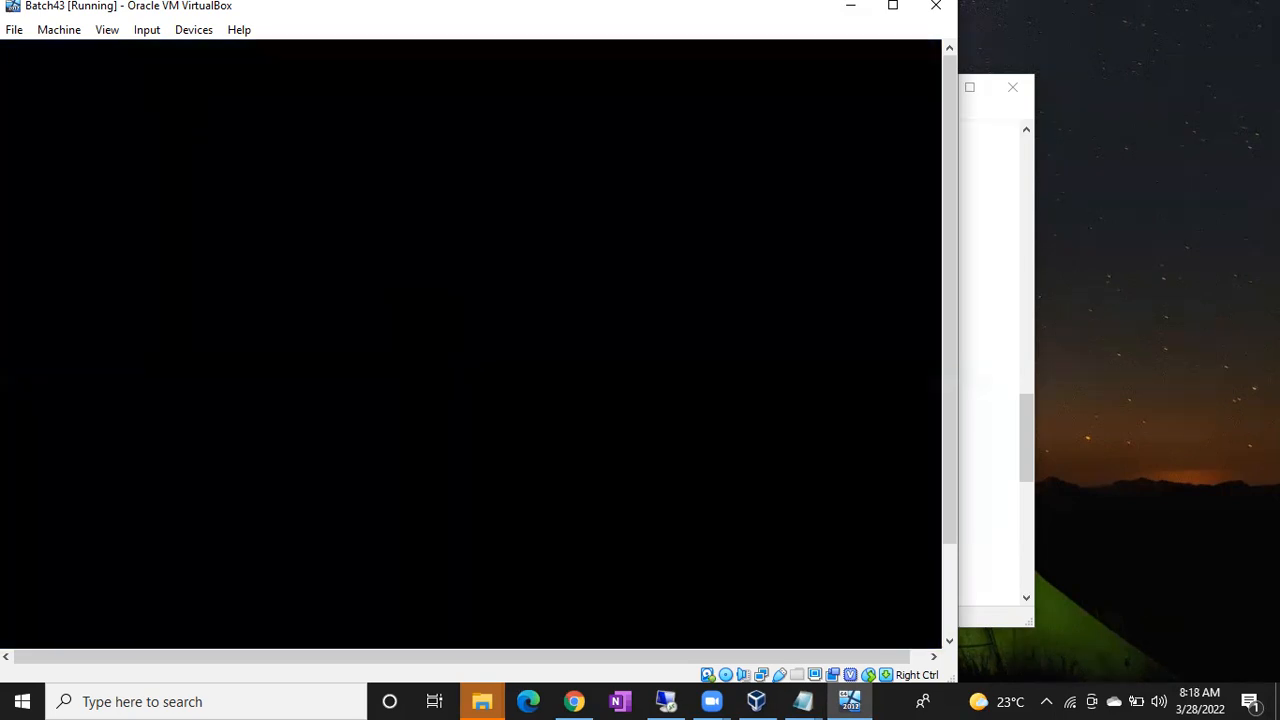
# Answer Yes to network discovery on the Networks pane and wait for Server Manager's Dashboard.
pyautogui.moveTo(950, 199); pyautogui.dragTo(924, 362)
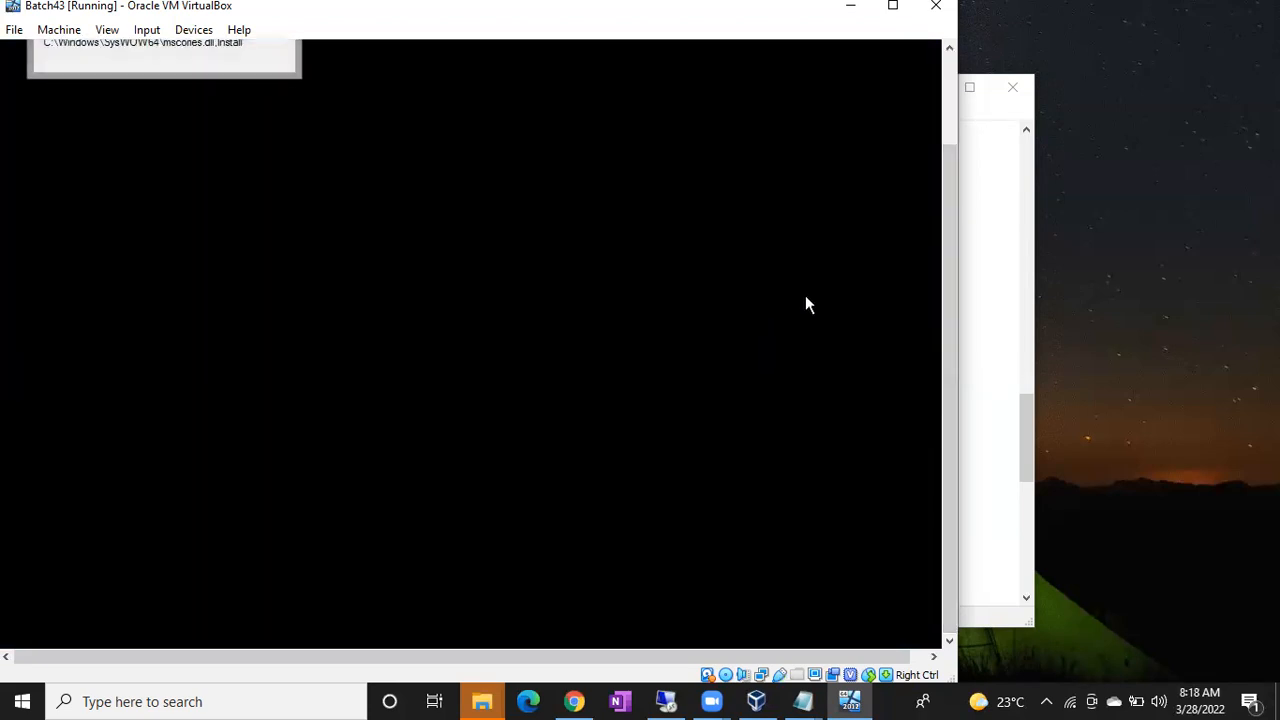
pyautogui.moveTo(948, 296); pyautogui.dragTo(941, 199)
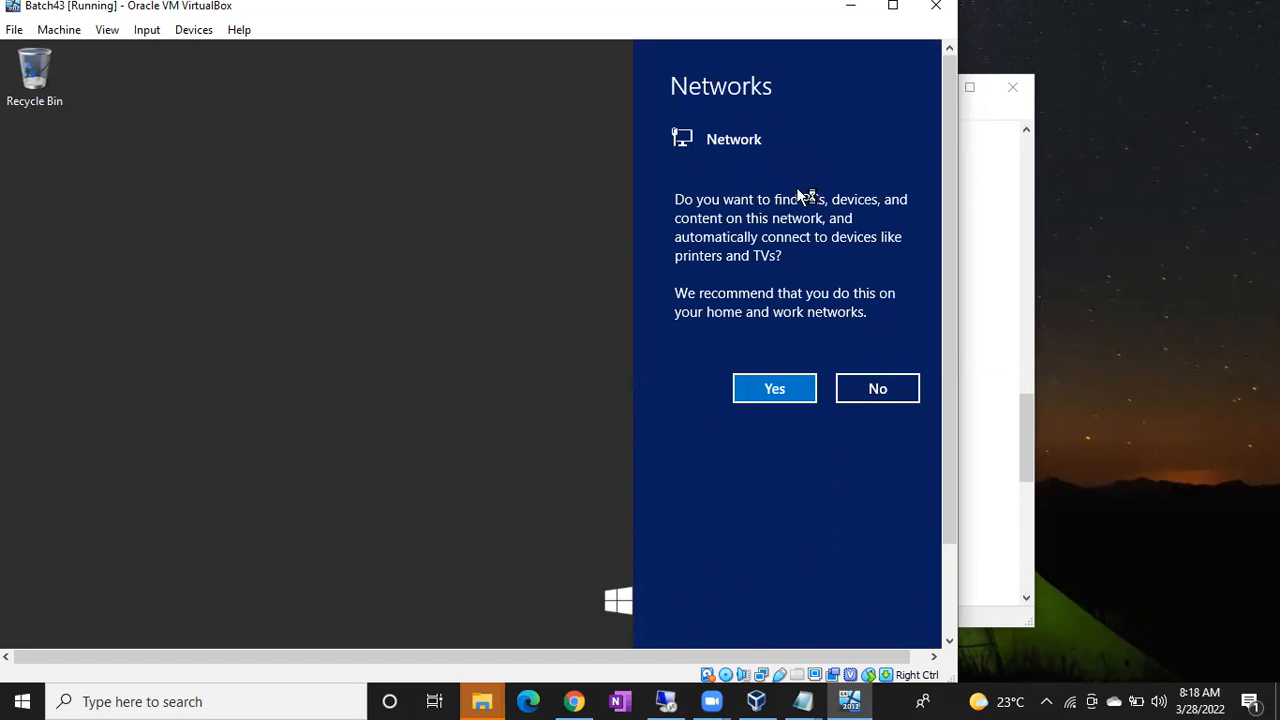
pyautogui.click(766, 396)
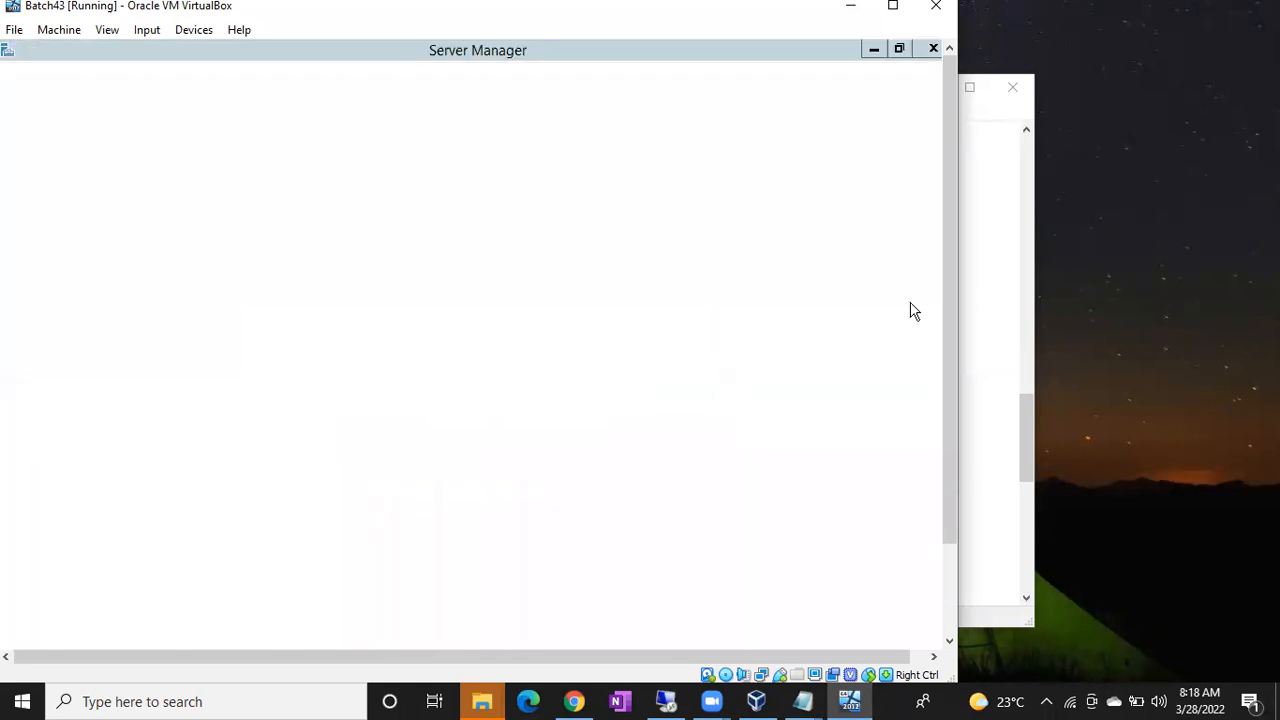
pyautogui.moveTo(946, 292); pyautogui.dragTo(952, 232)
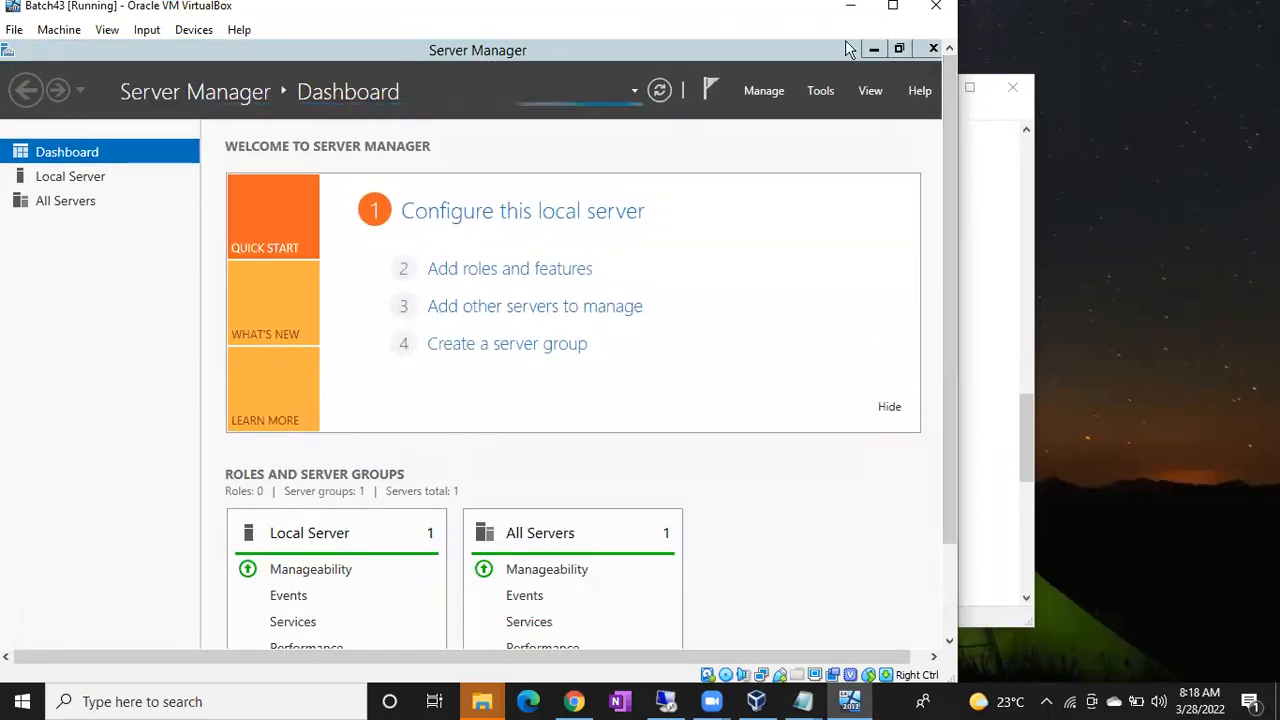